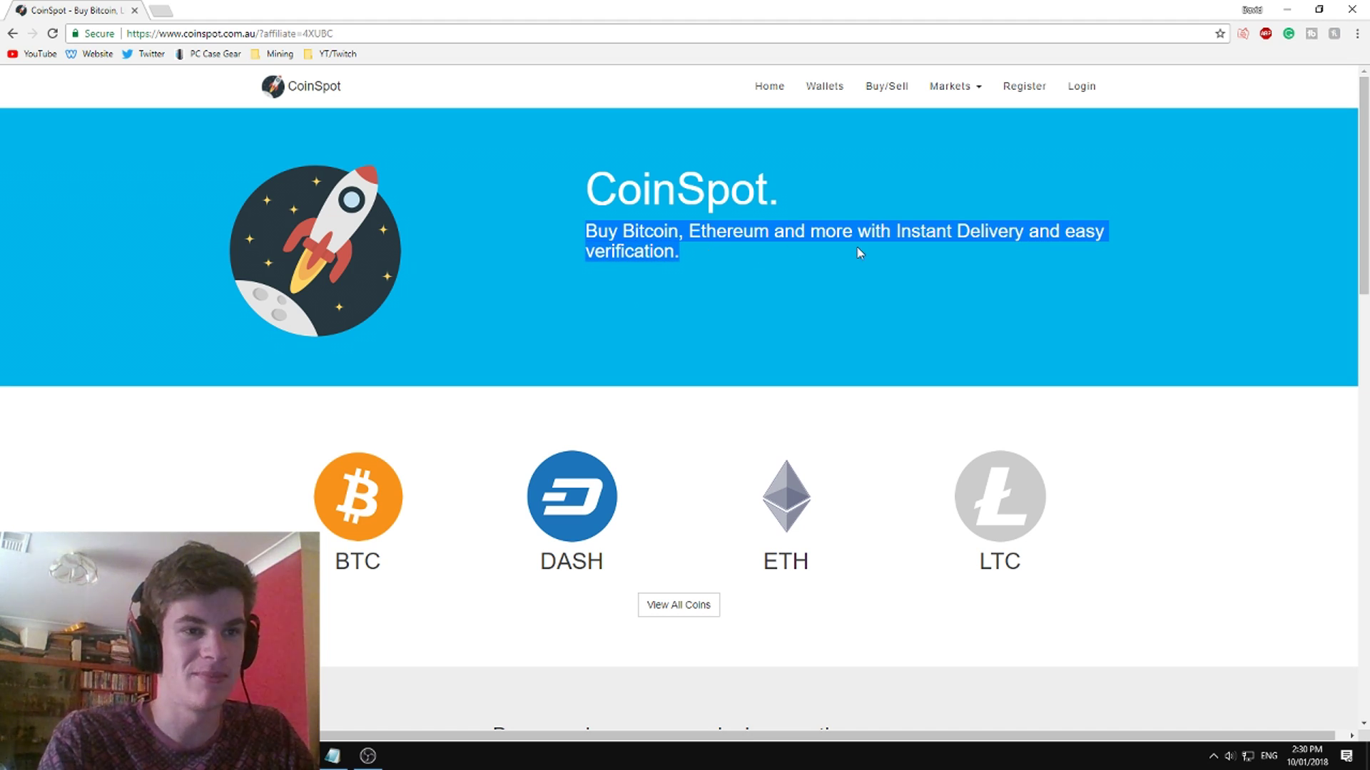
left_click(1258, 698)
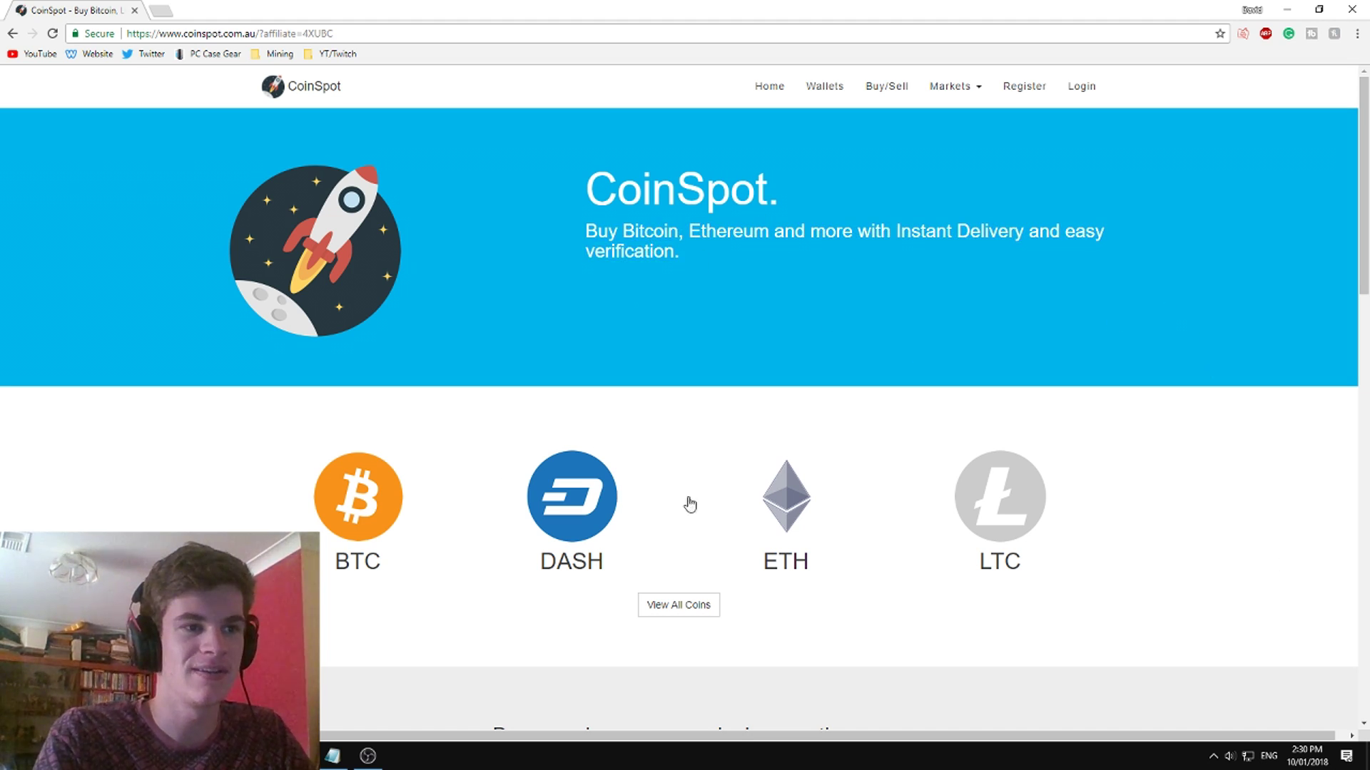
scroll(1090, 448, "down", 2)
scroll(279, 379, "up", 2)
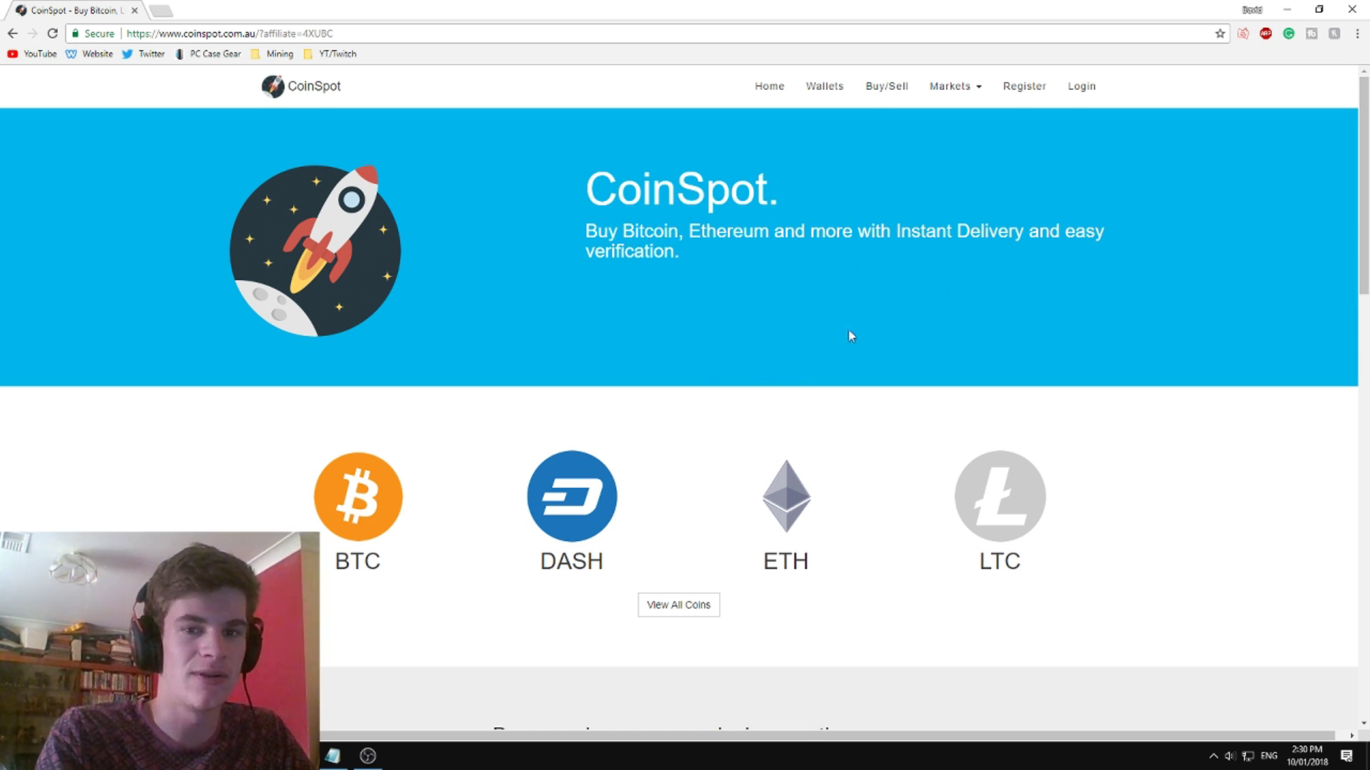
scroll(851, 336, "down", 1)
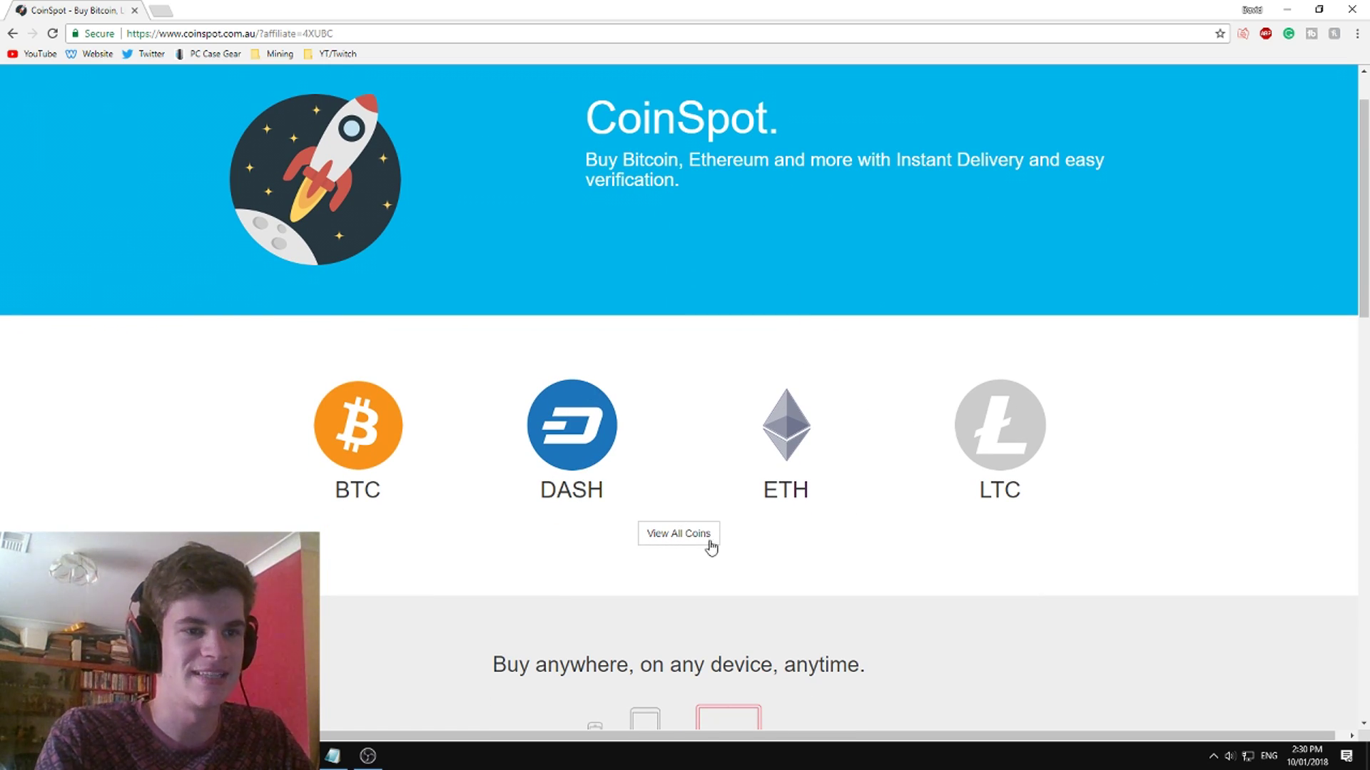
scroll(789, 397, "down", 2)
scroll(789, 397, "up", 2)
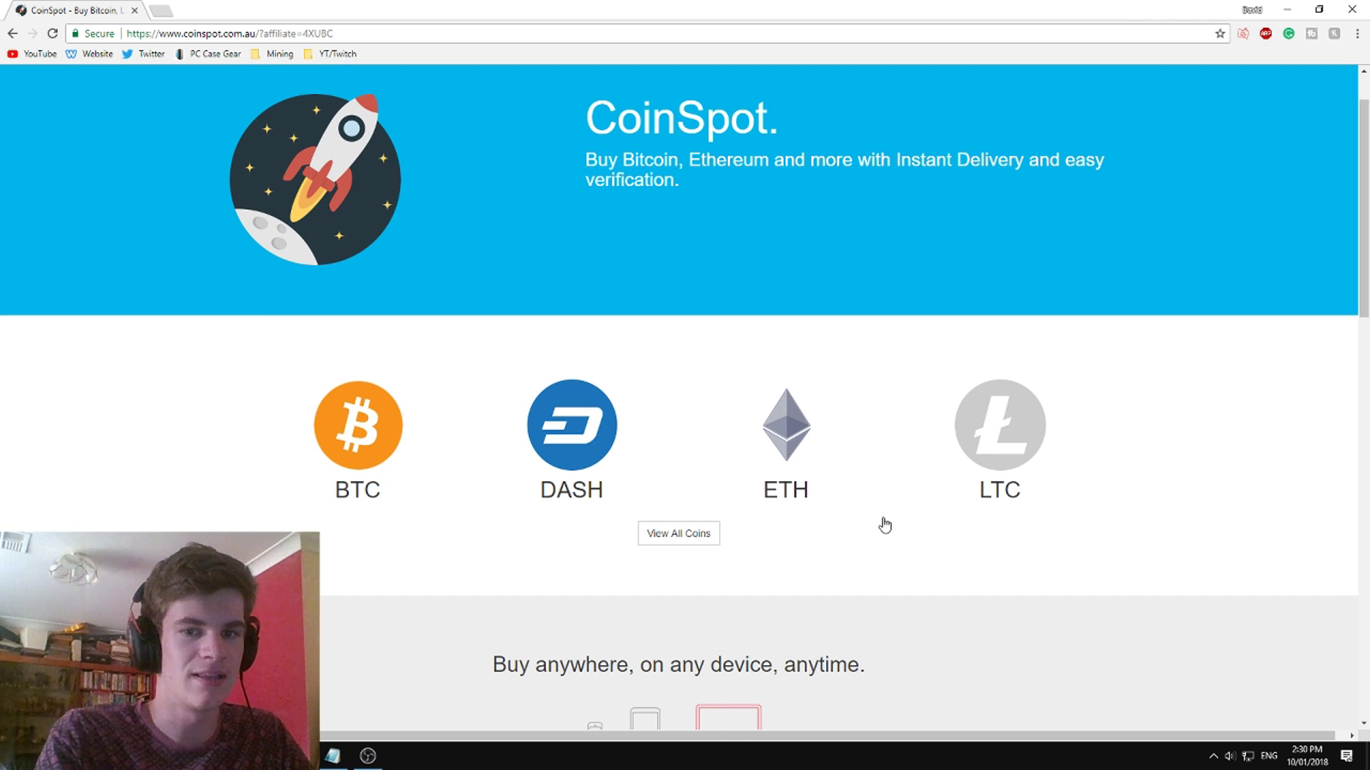
Open the full coin list in a separate tab and examine the available coins with their buy and sell rates.
middle_click(665, 541)
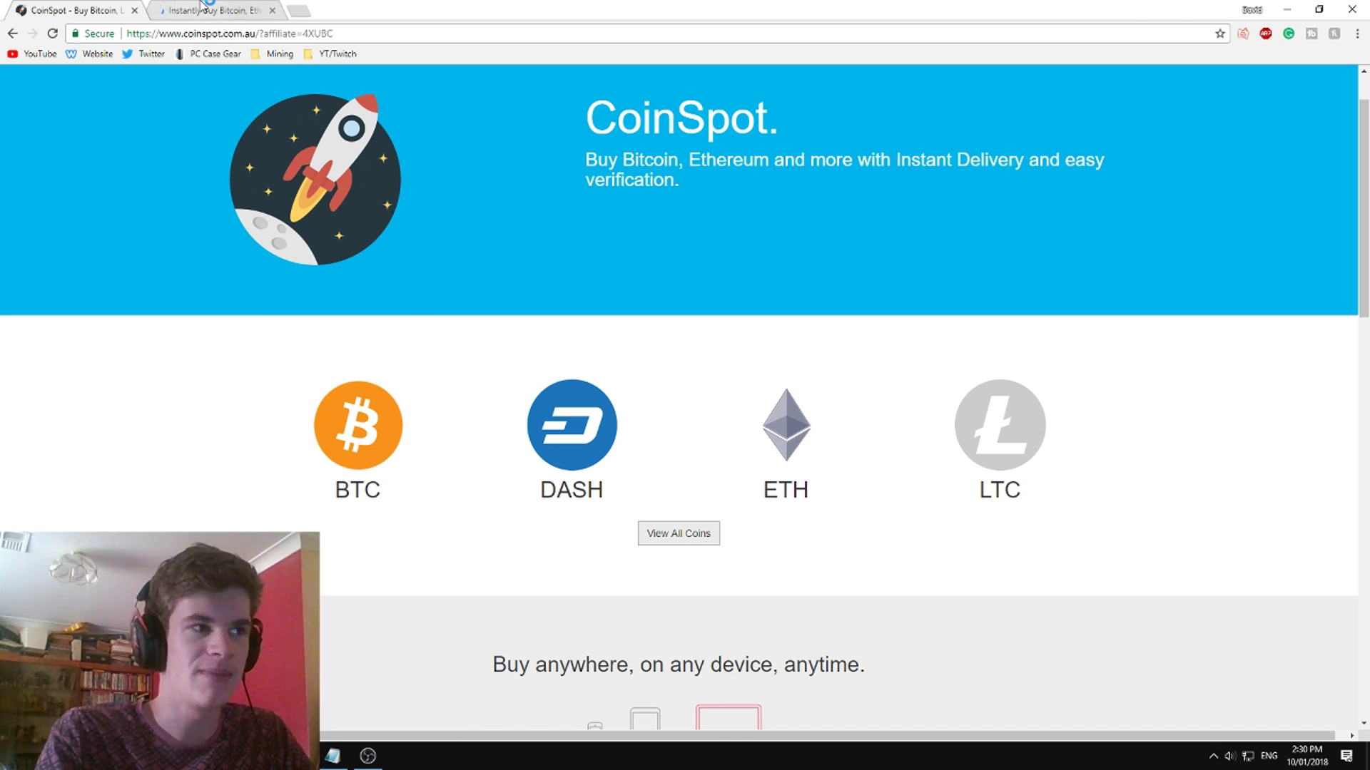
left_click(205, 9)
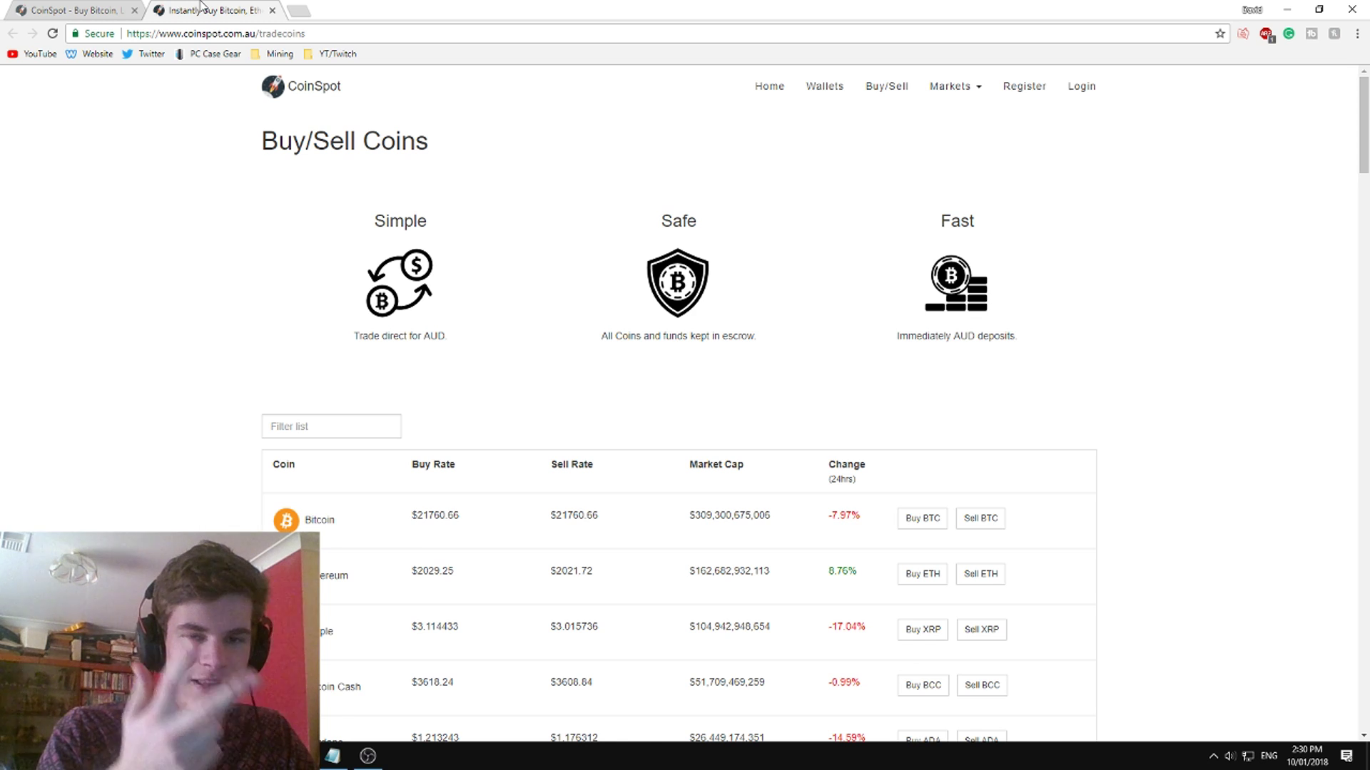
scroll(357, 385, "down", 4)
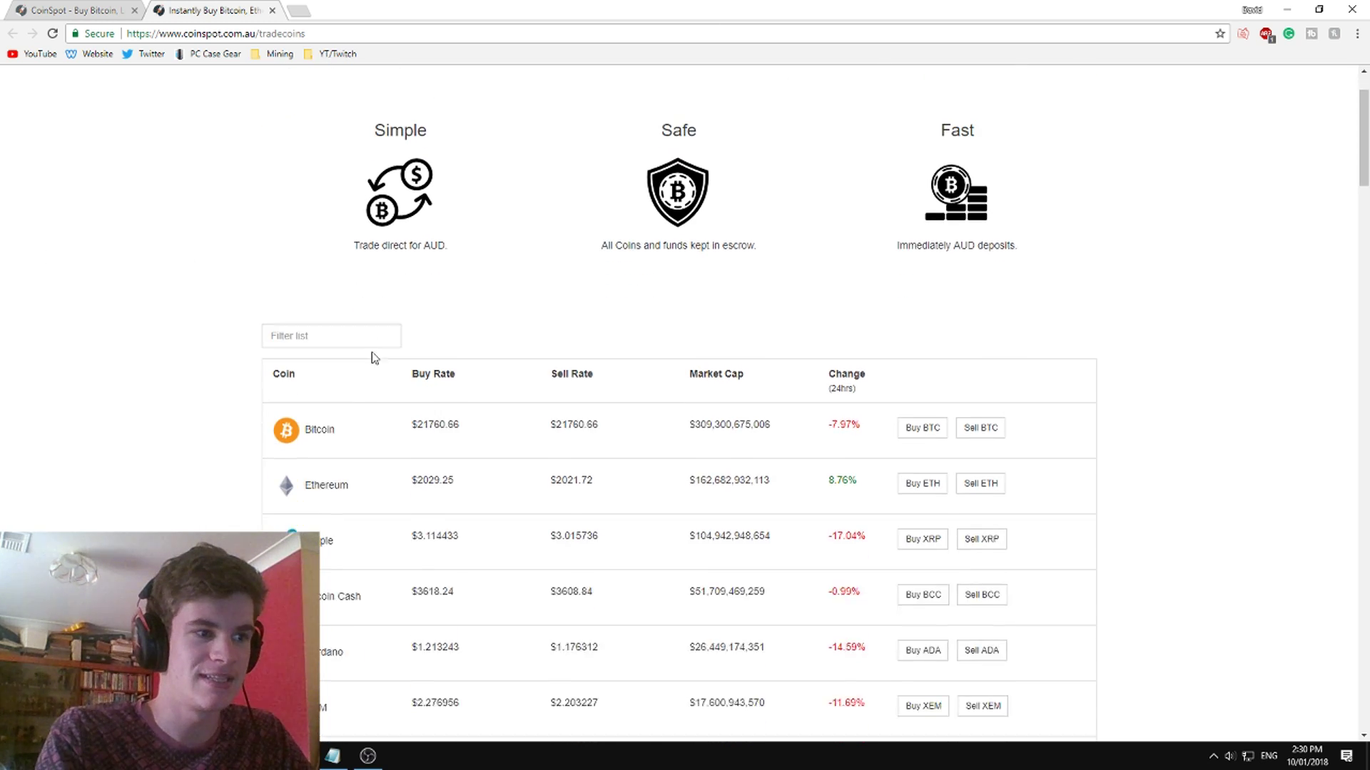
scroll(361, 417, "down", 2)
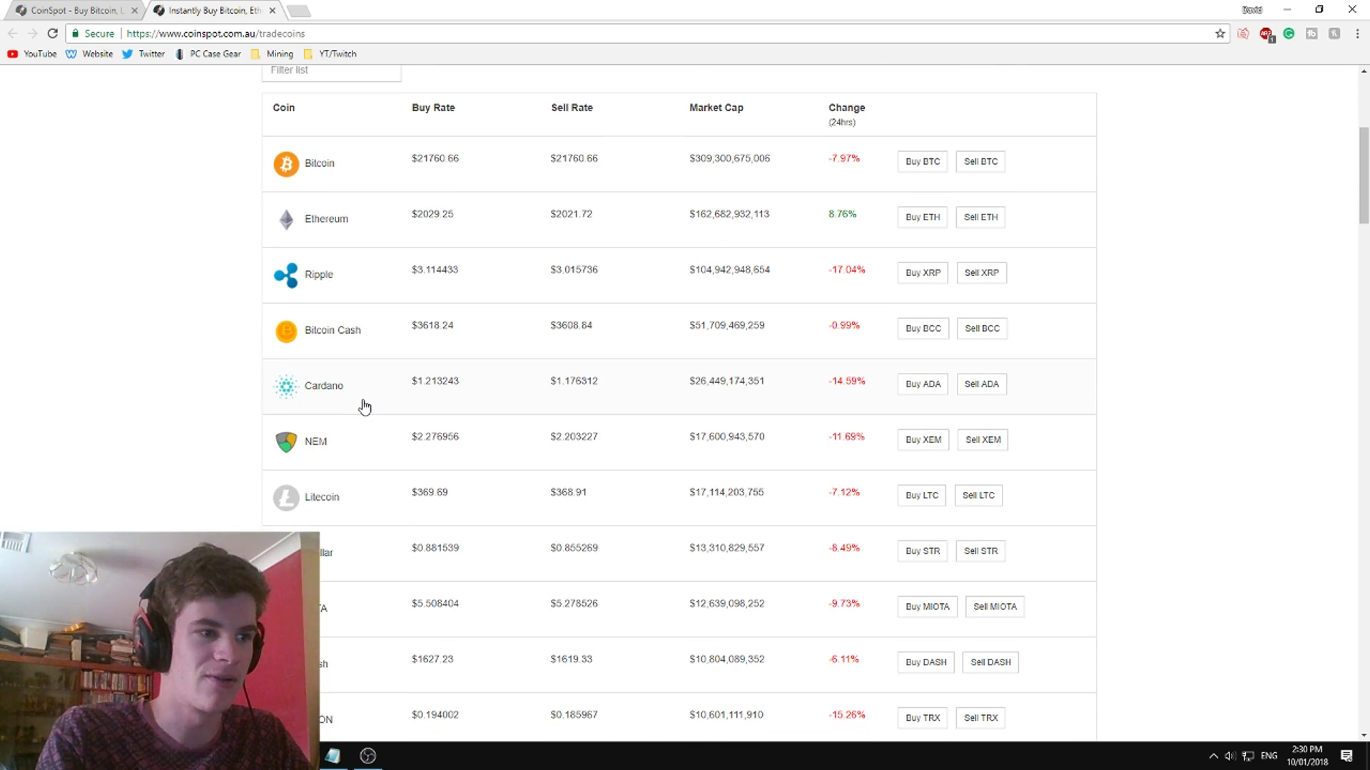
scroll(351, 405, "down", 15)
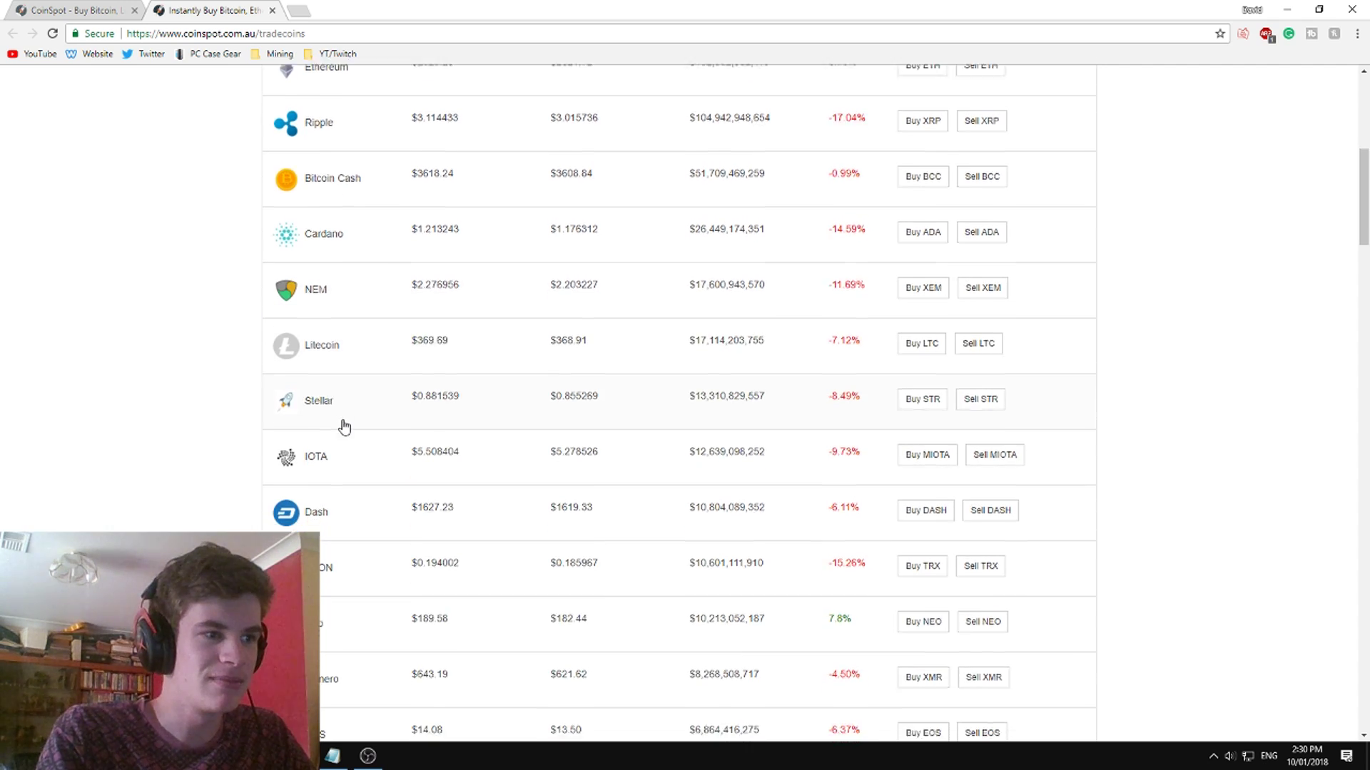
scroll(516, 246, "down", 5)
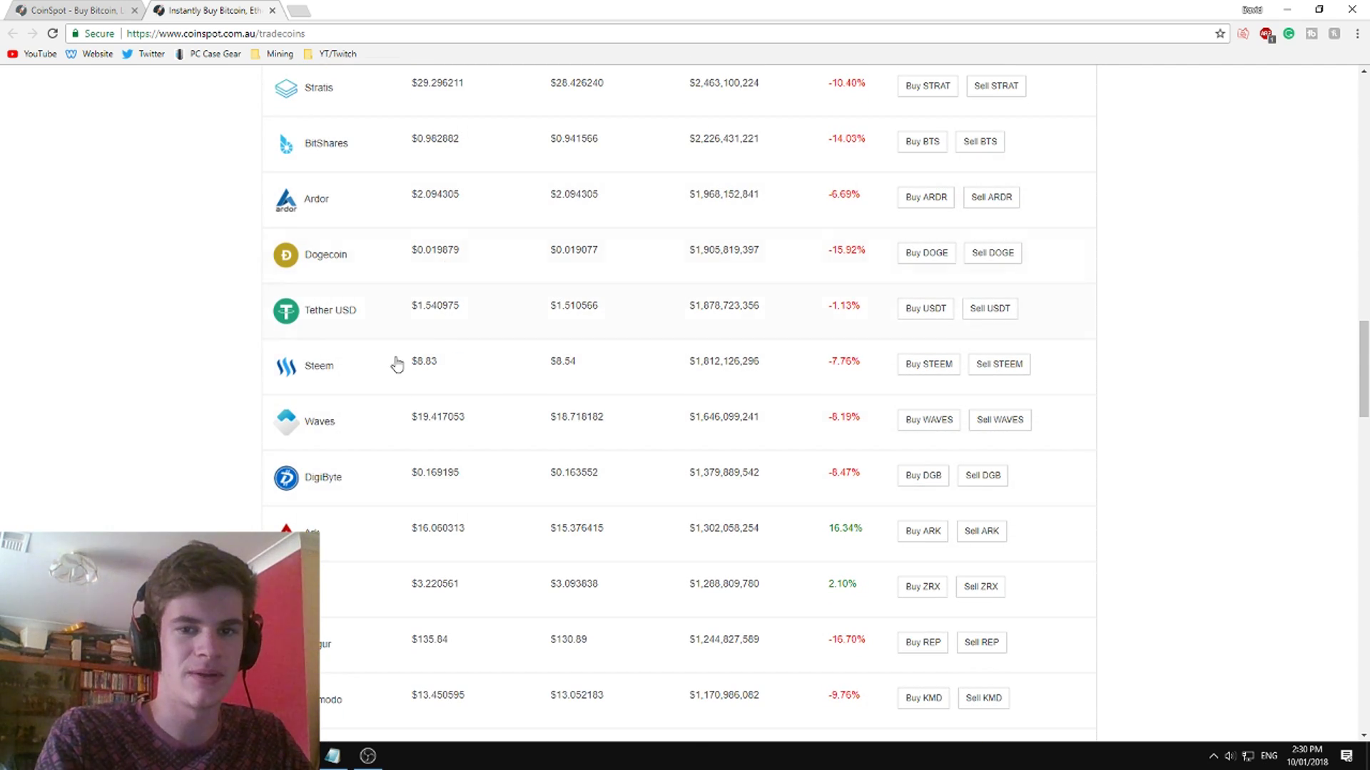
scroll(497, 323, "down", 1)
scroll(318, 181, "down", 2)
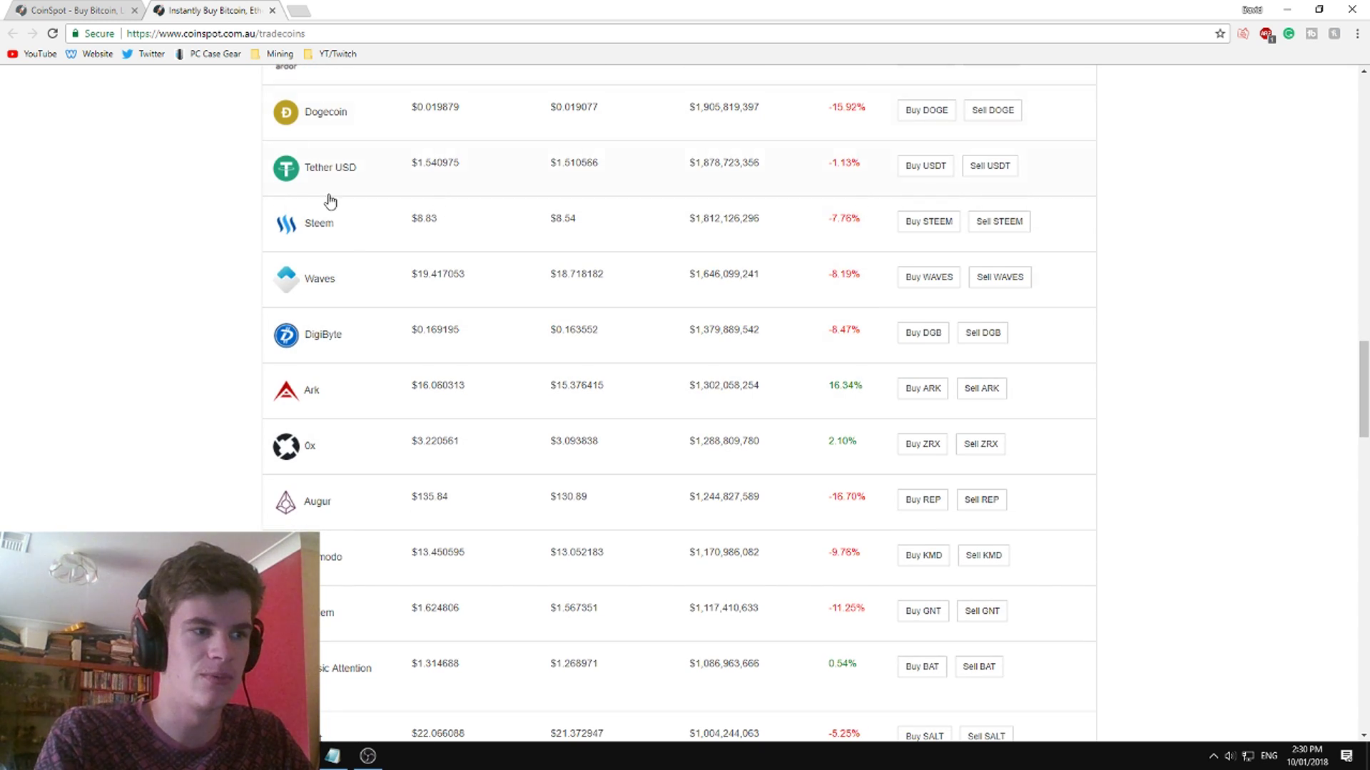
scroll(633, 392, "up", 6)
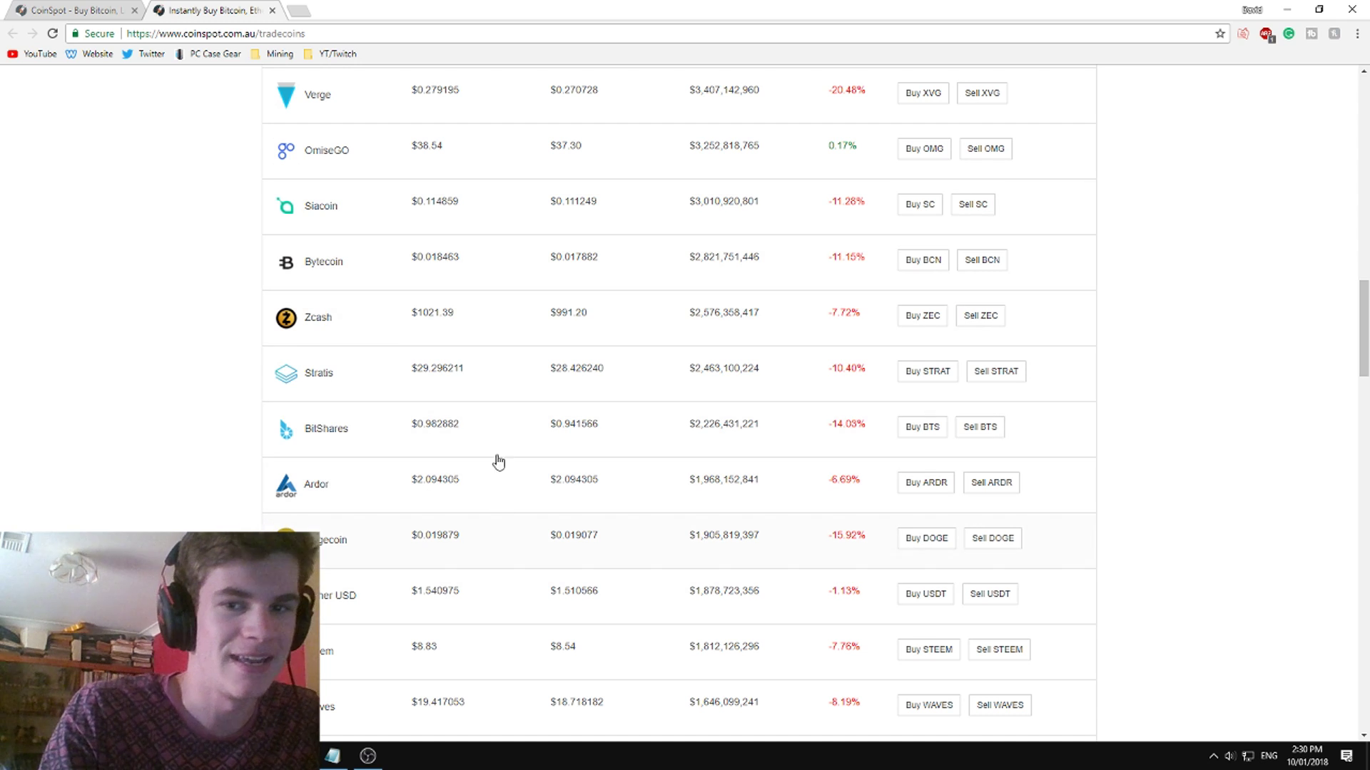
scroll(528, 483, "up", 10)
scroll(512, 457, "up", 5)
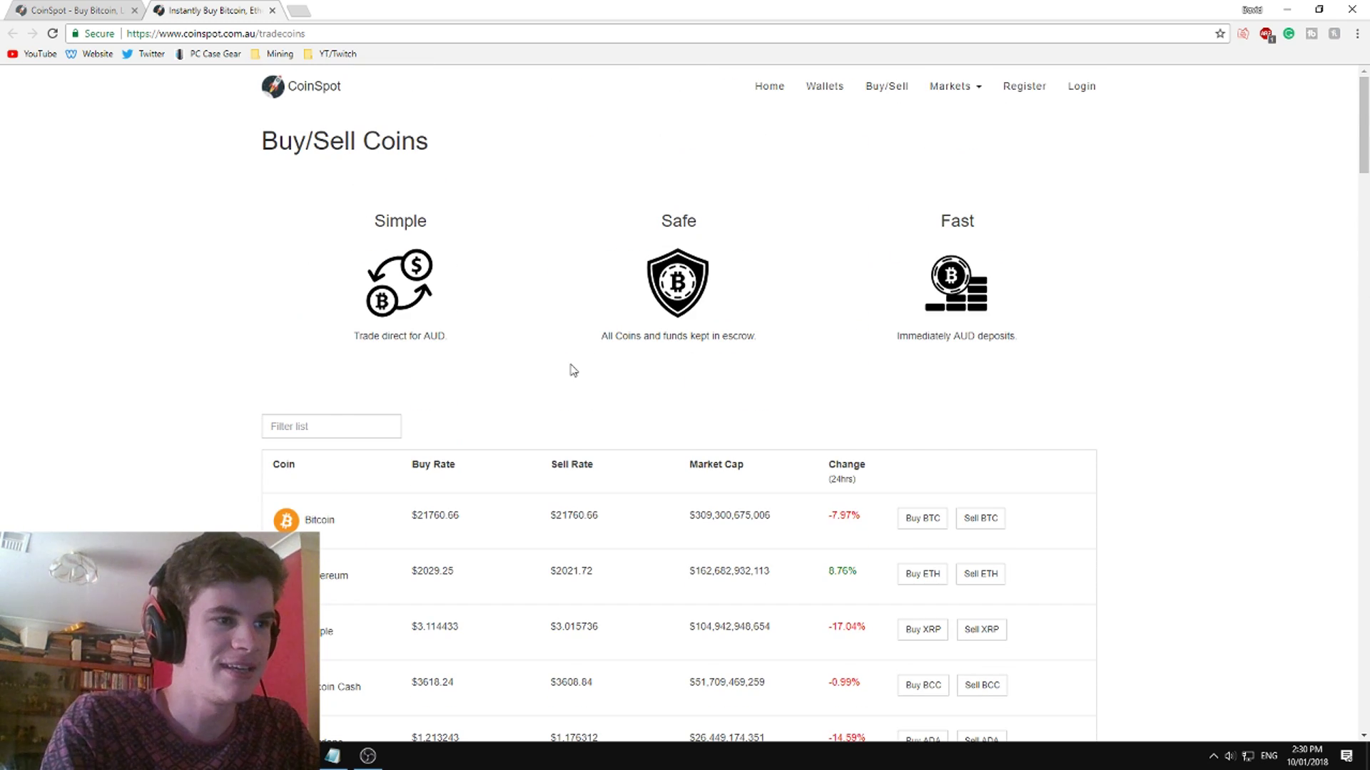
Close the coin list tab and review the homepage's device support, AUD trading and multicoin wallet sections.
left_click(89, 10)
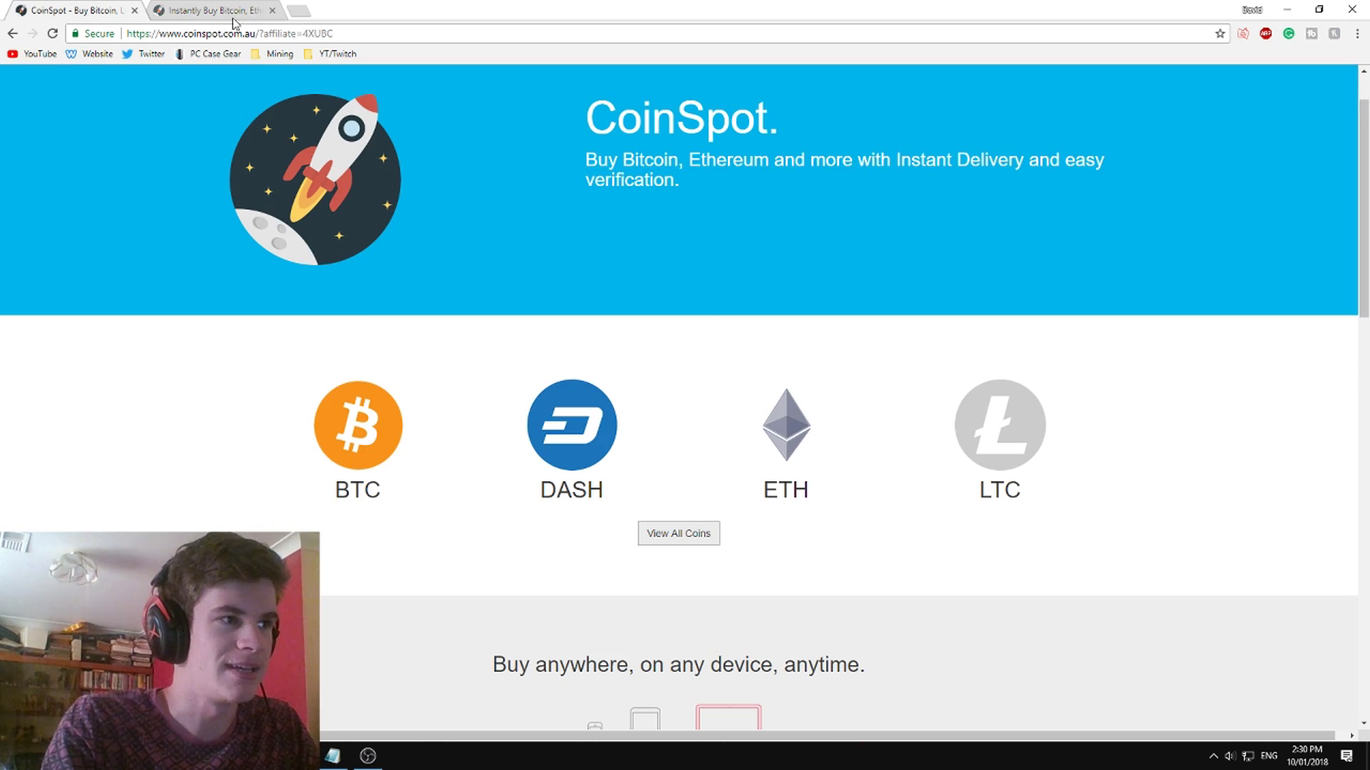
left_click(272, 10)
scroll(761, 528, "down", 5)
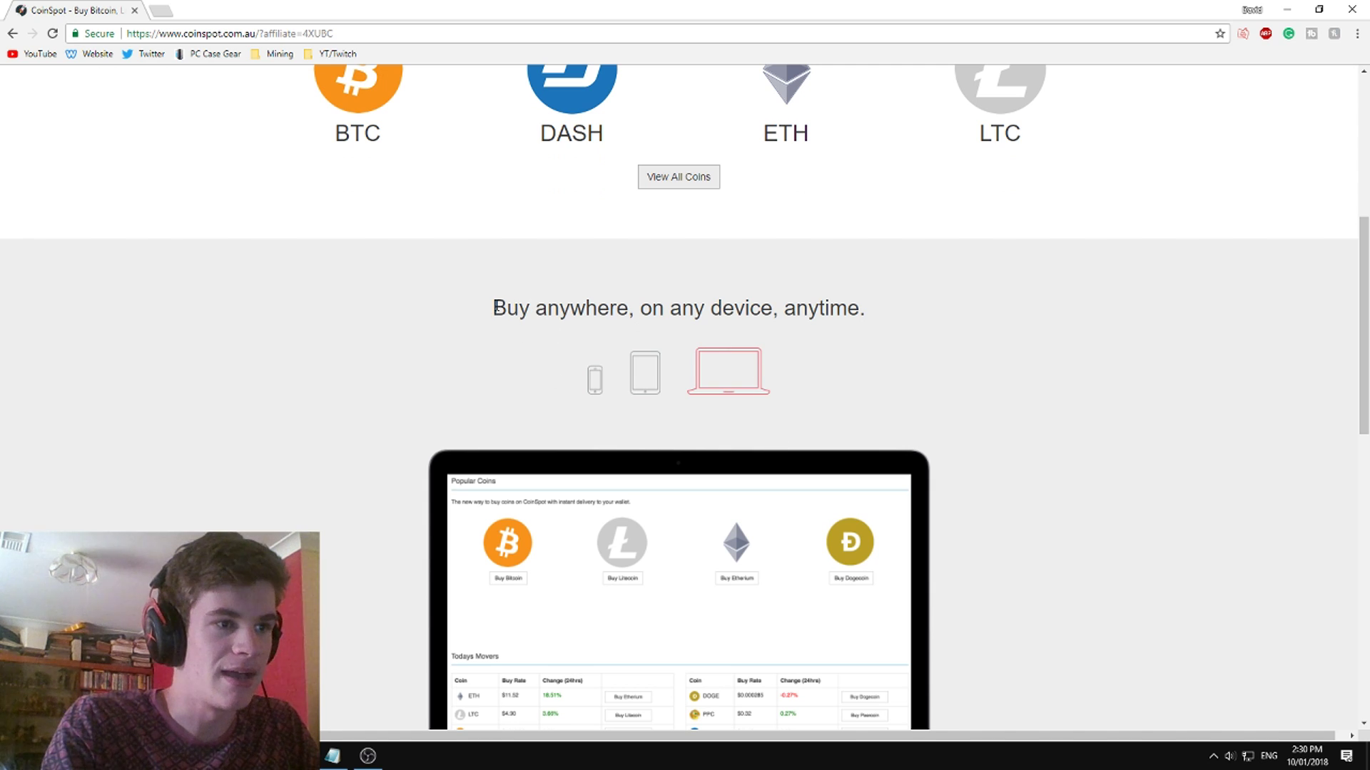
left_click_drag(485, 309, 897, 311)
left_click(839, 300)
scroll(913, 476, "down", 3)
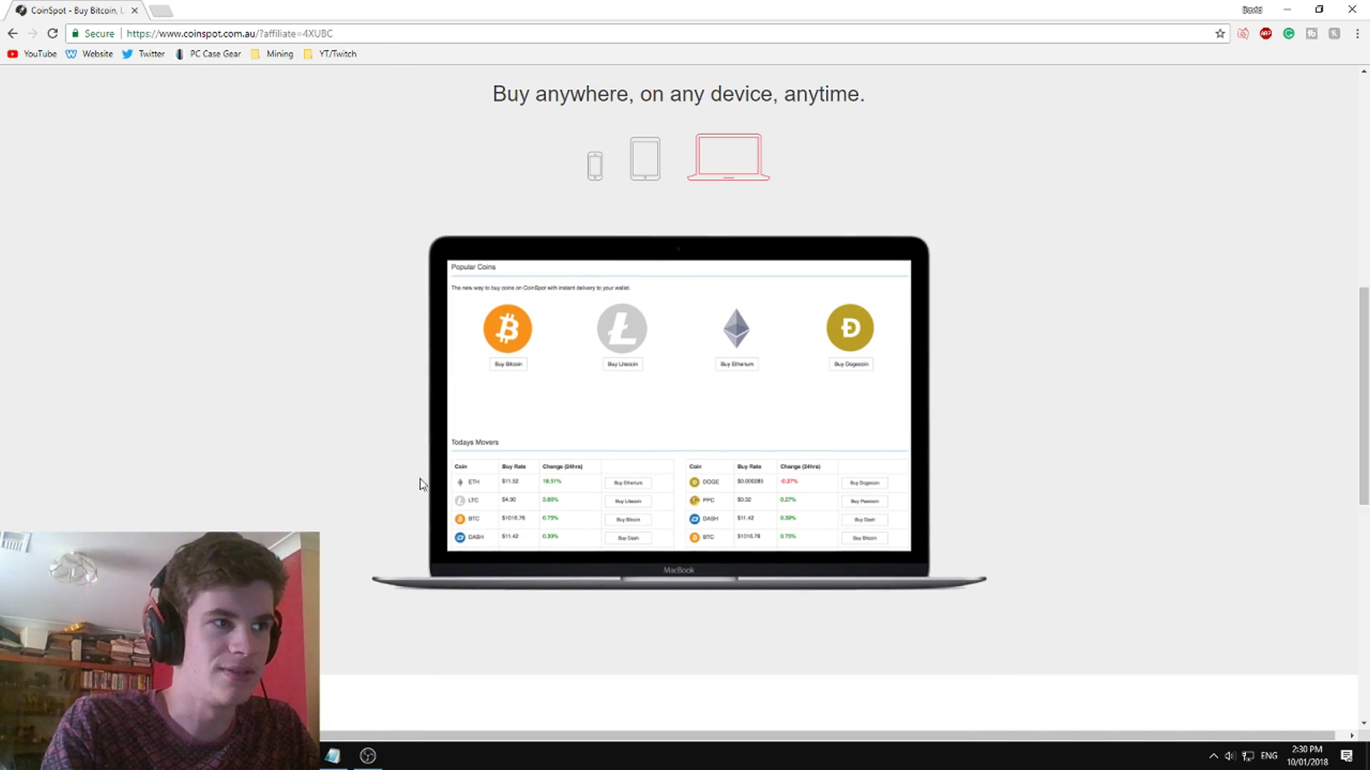
scroll(374, 437, "down", 7)
scroll(892, 516, "up", 2)
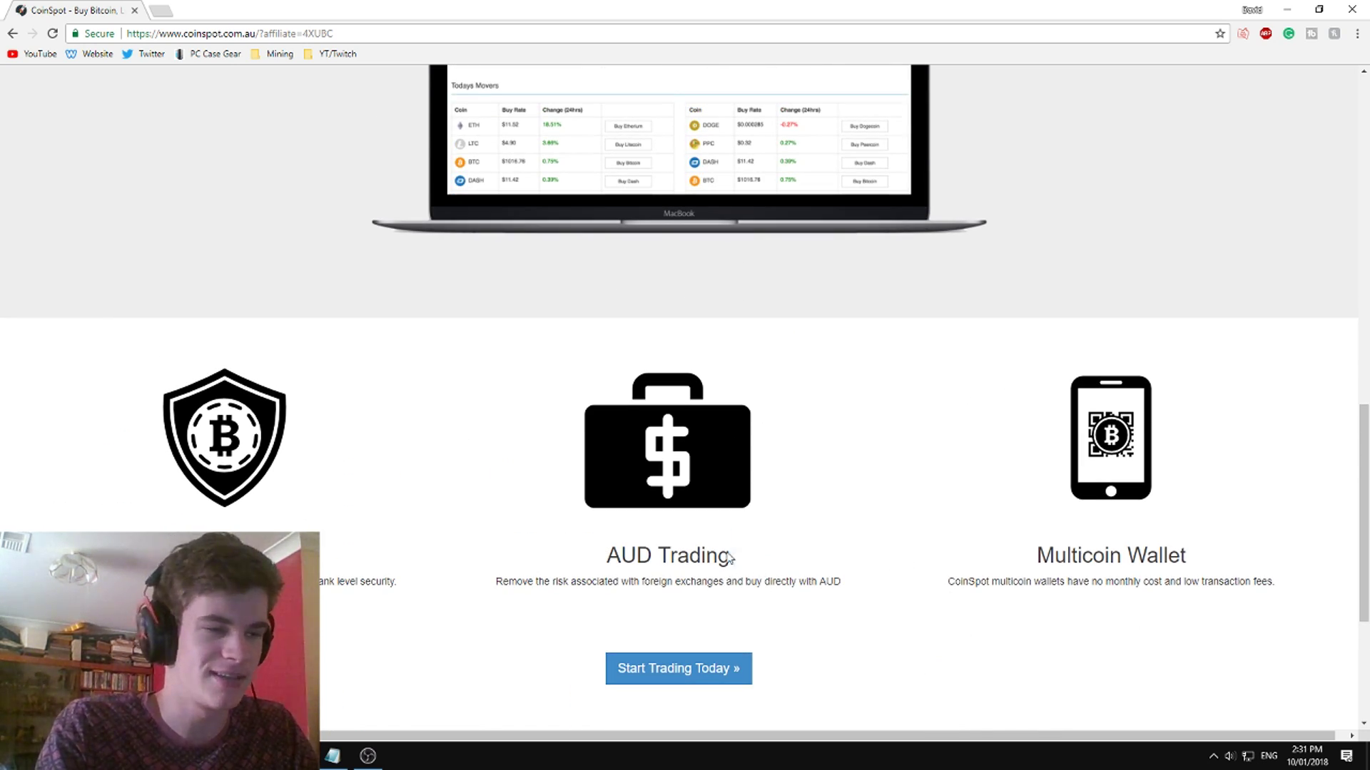
scroll(913, 523, "down", 2)
scroll(931, 526, "up", 6)
scroll(933, 527, "up", 10)
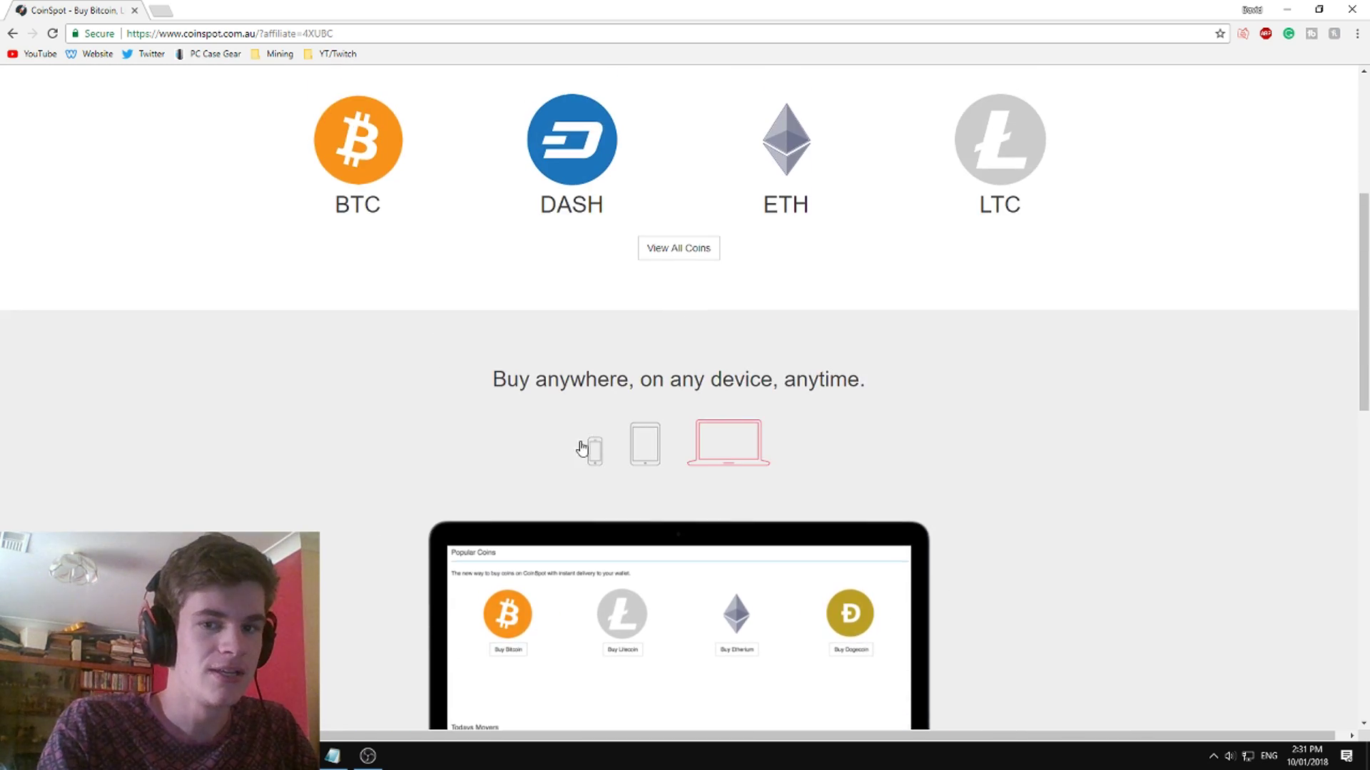
Open the account registration page and review its email, password and optional referral fields.
left_click(1020, 88)
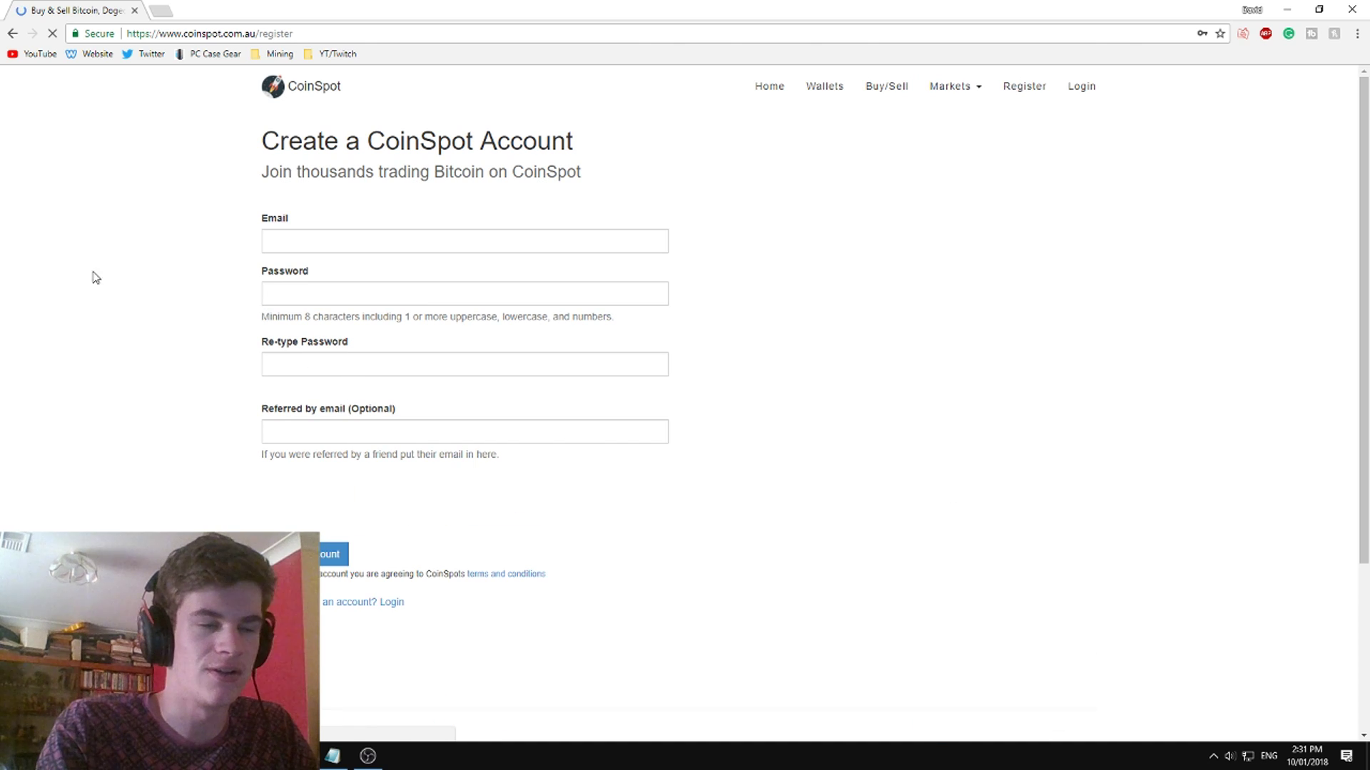
left_click(277, 244)
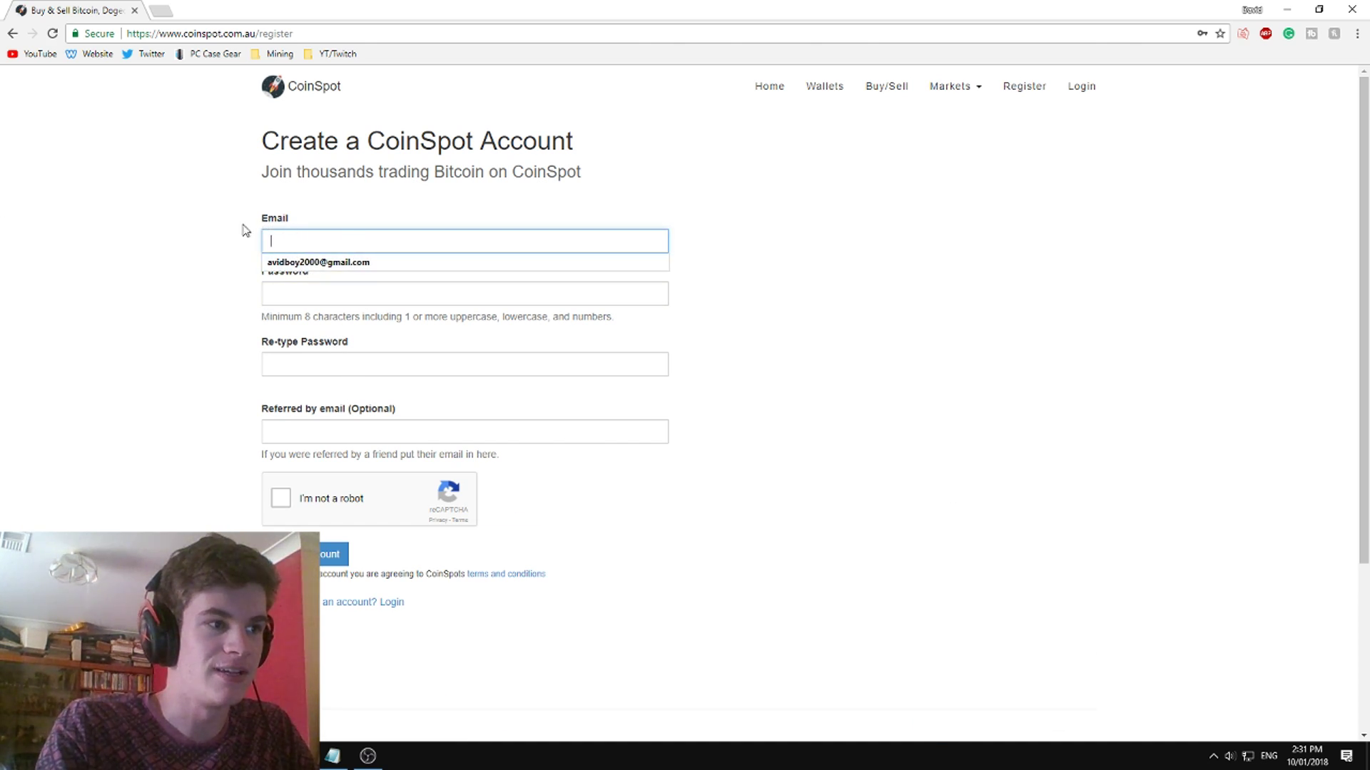
left_click(221, 240)
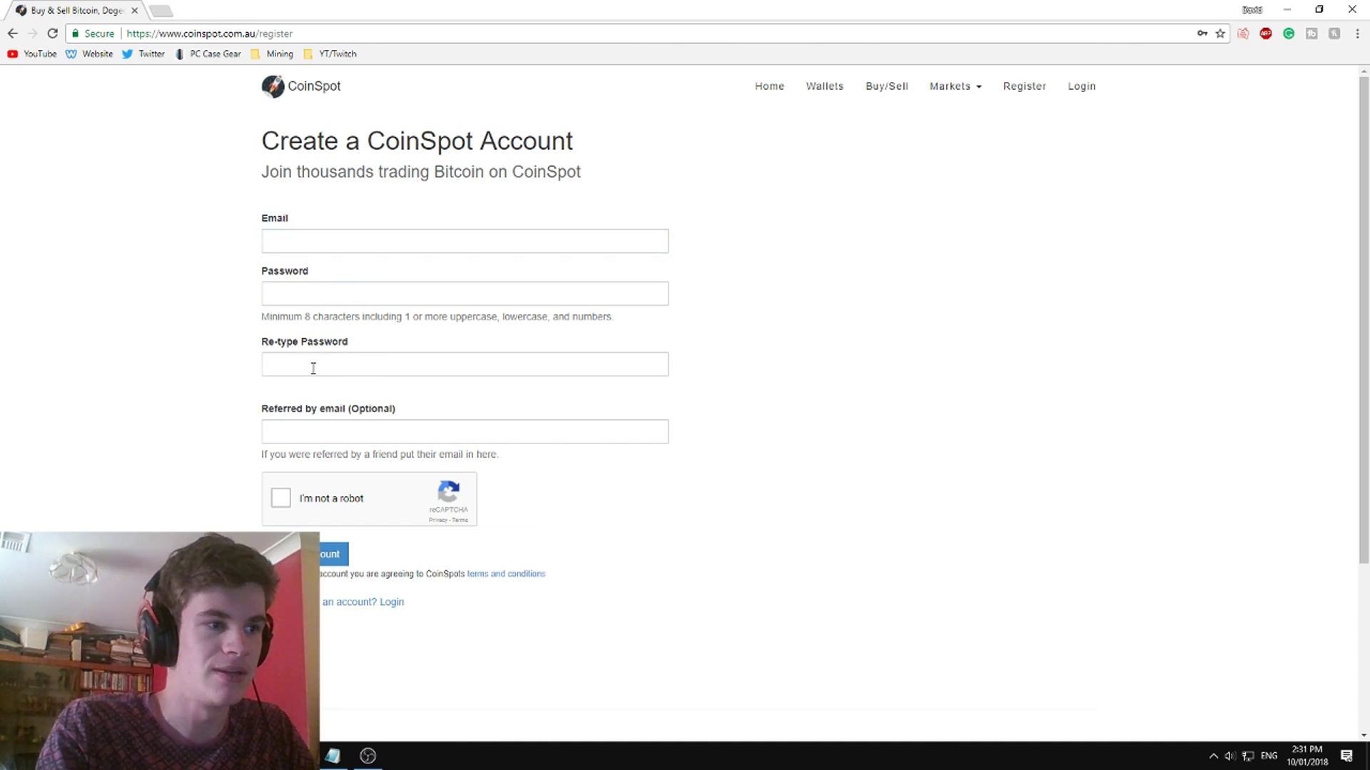
left_click(317, 433)
scroll(260, 388, "down", 2)
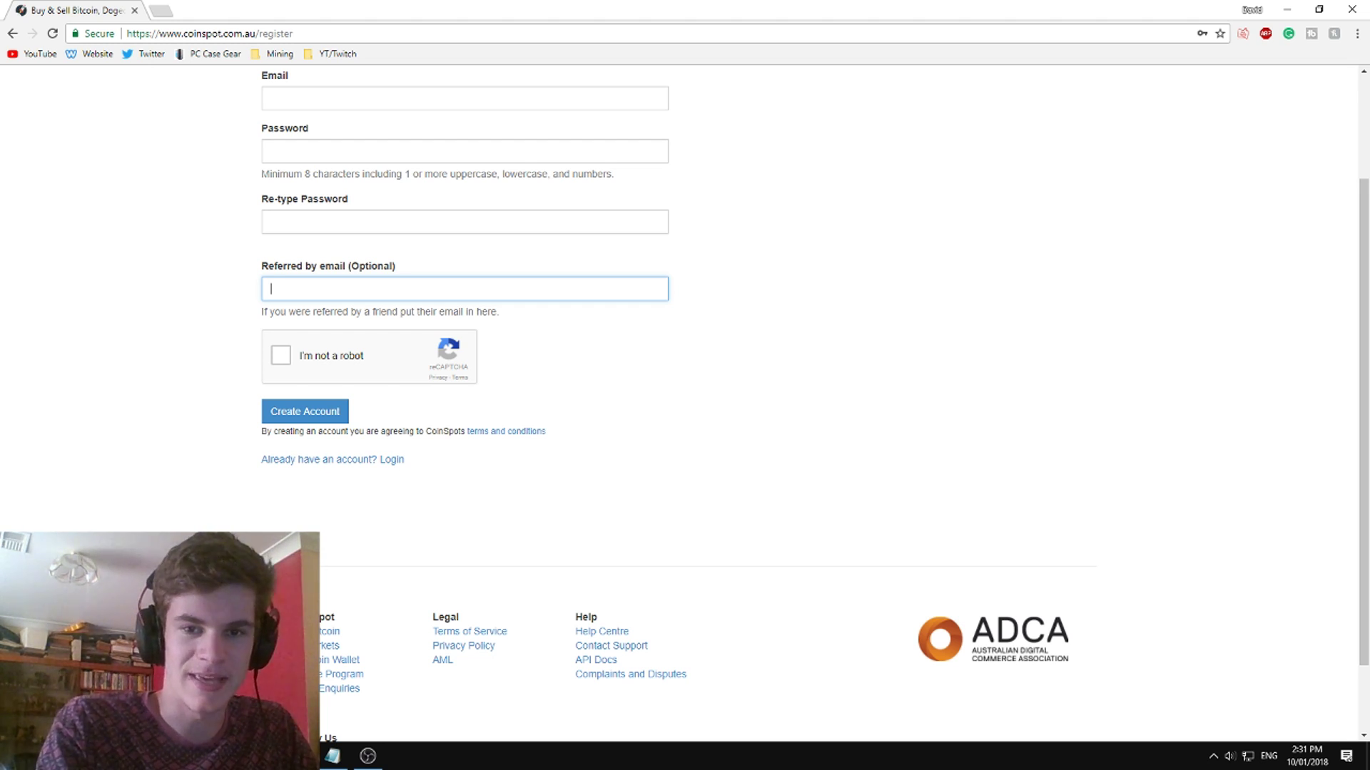
scroll(590, 376, "down", 1)
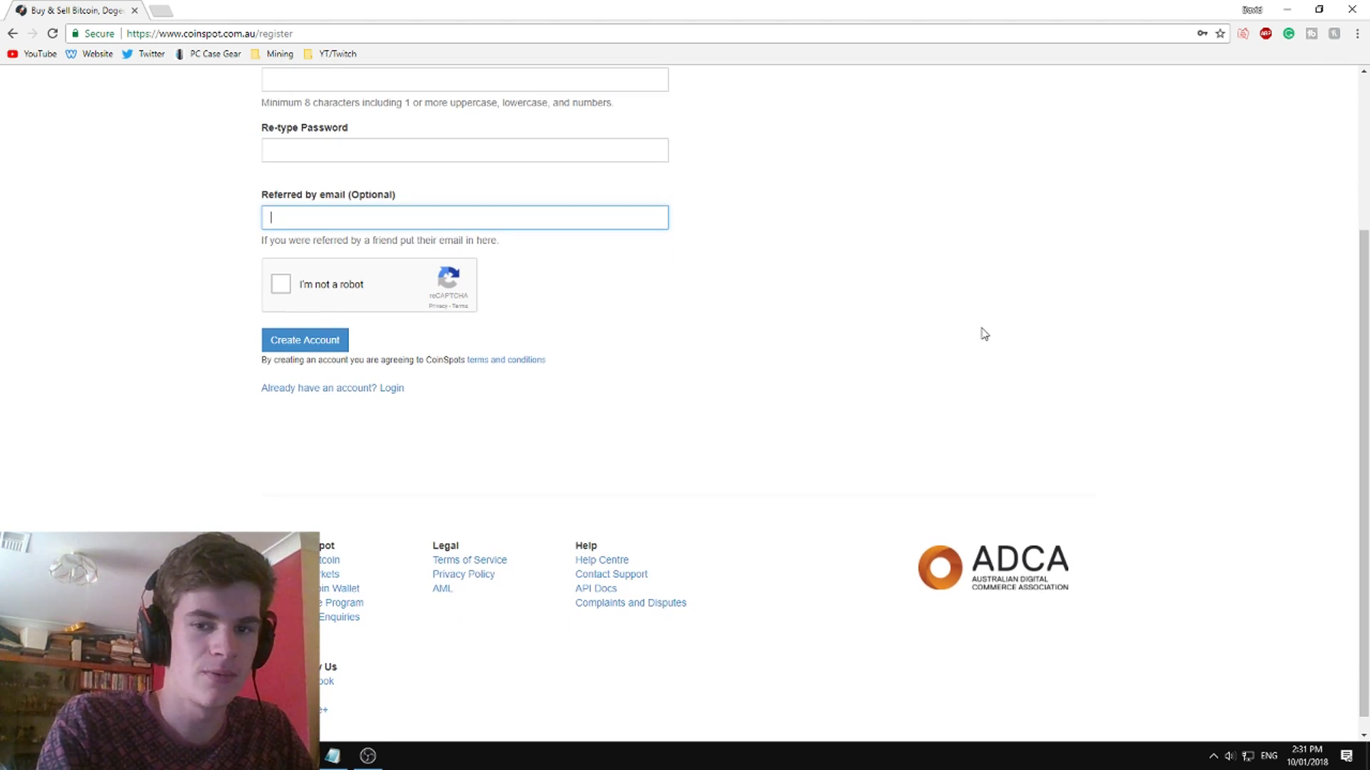
scroll(545, 265, "up", 2)
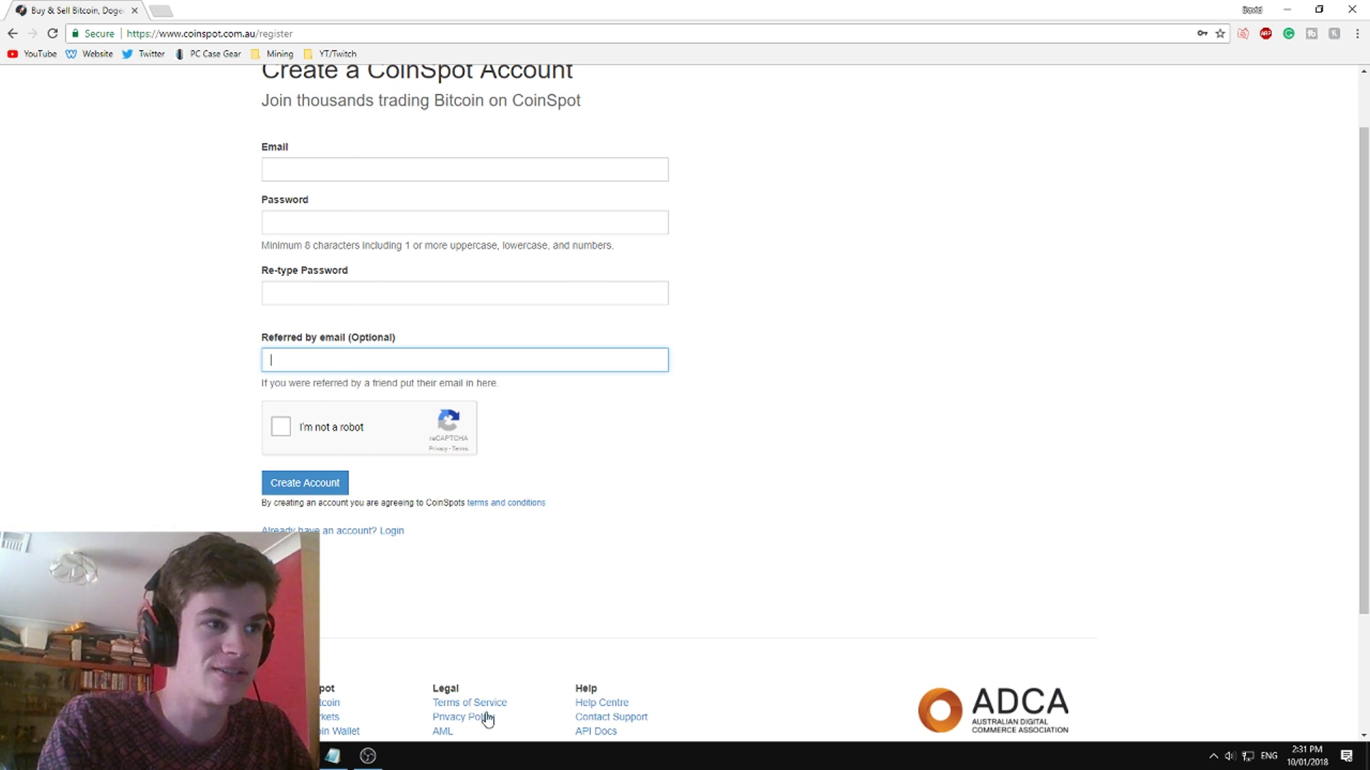
scroll(746, 478, "up", 1)
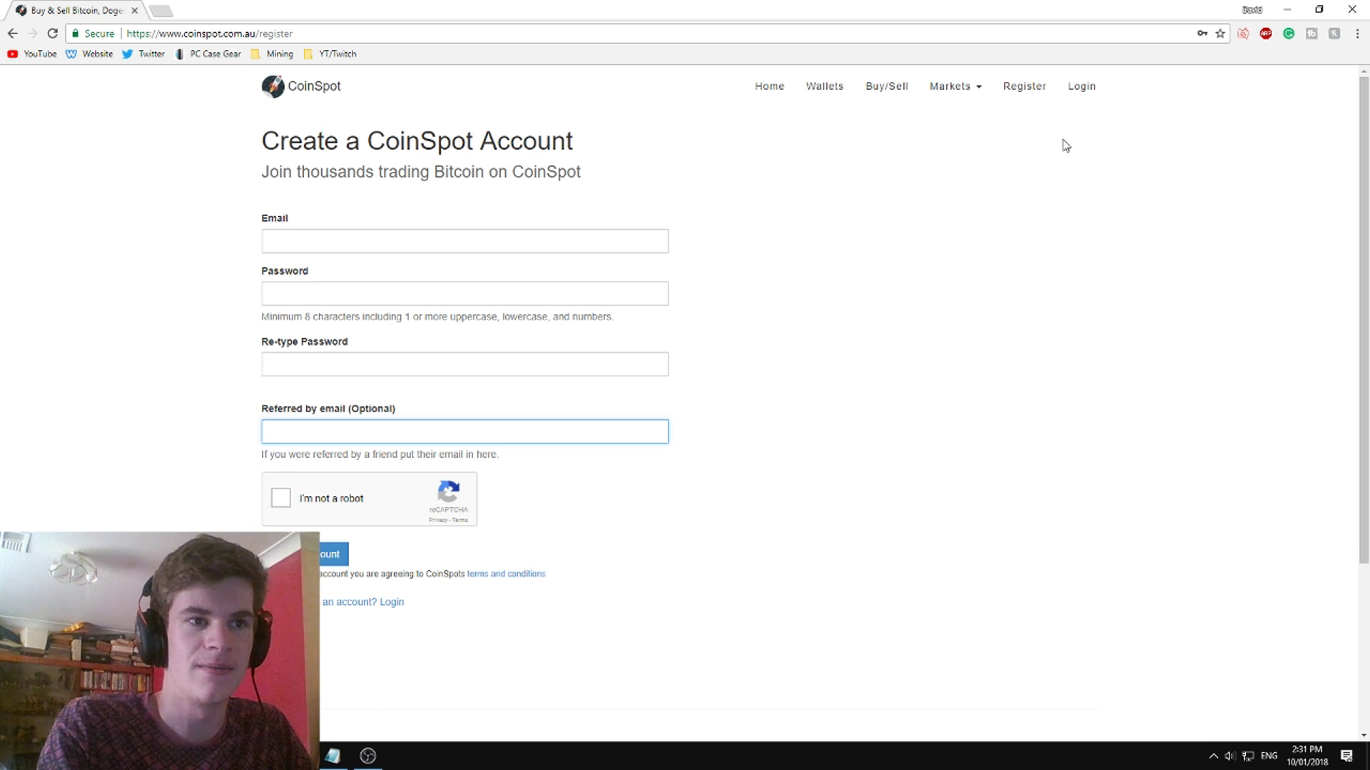
Go to the account login and open the AUD deposit page from the account dashboard.
left_click(1081, 87)
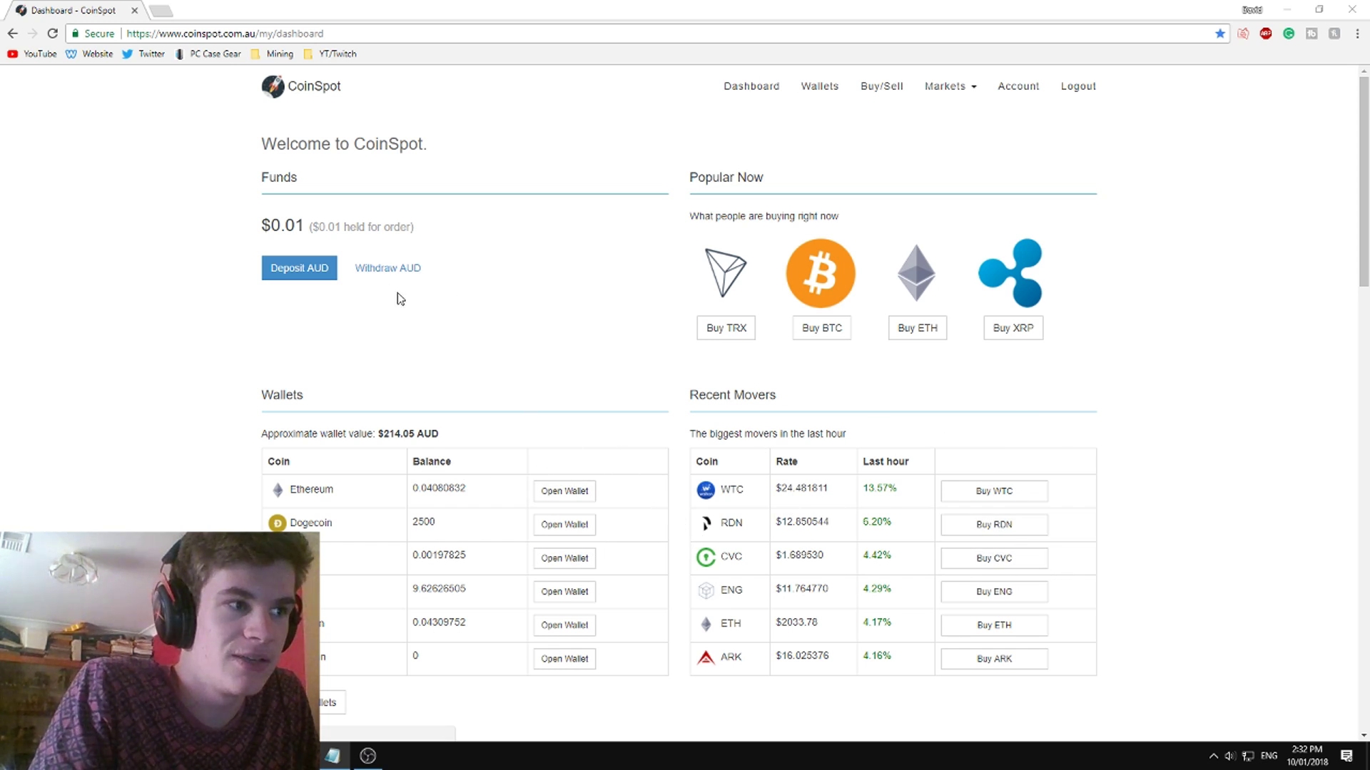
left_click(297, 283)
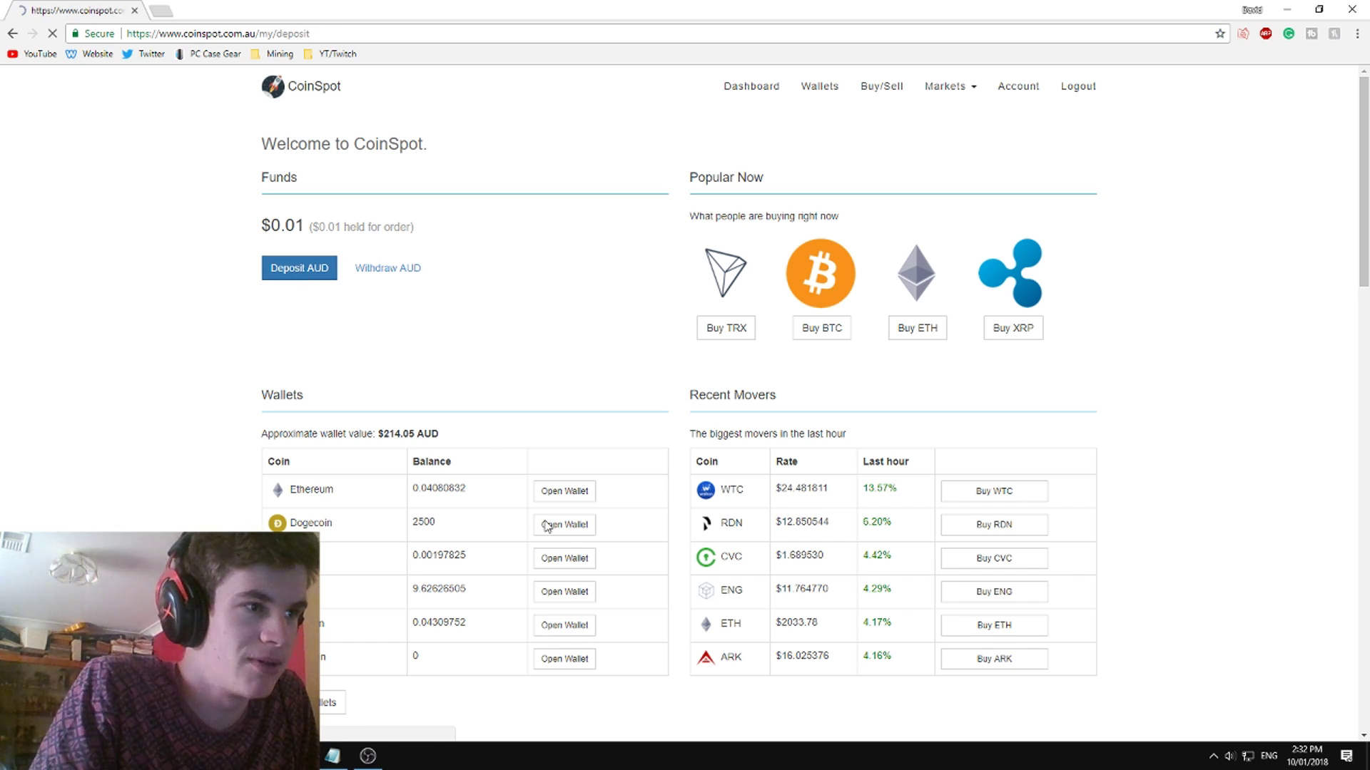
scroll(321, 264, "down", 1)
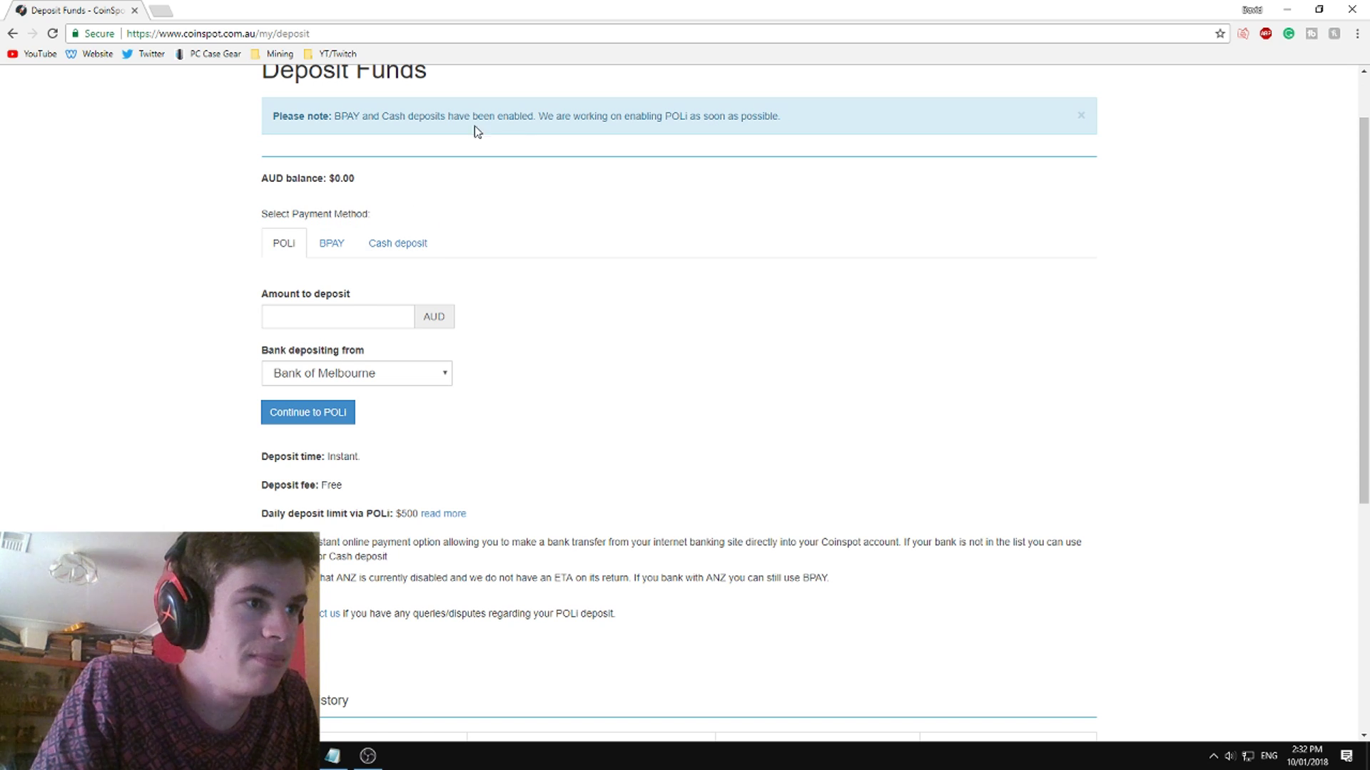
scroll(436, 299, "up", 1)
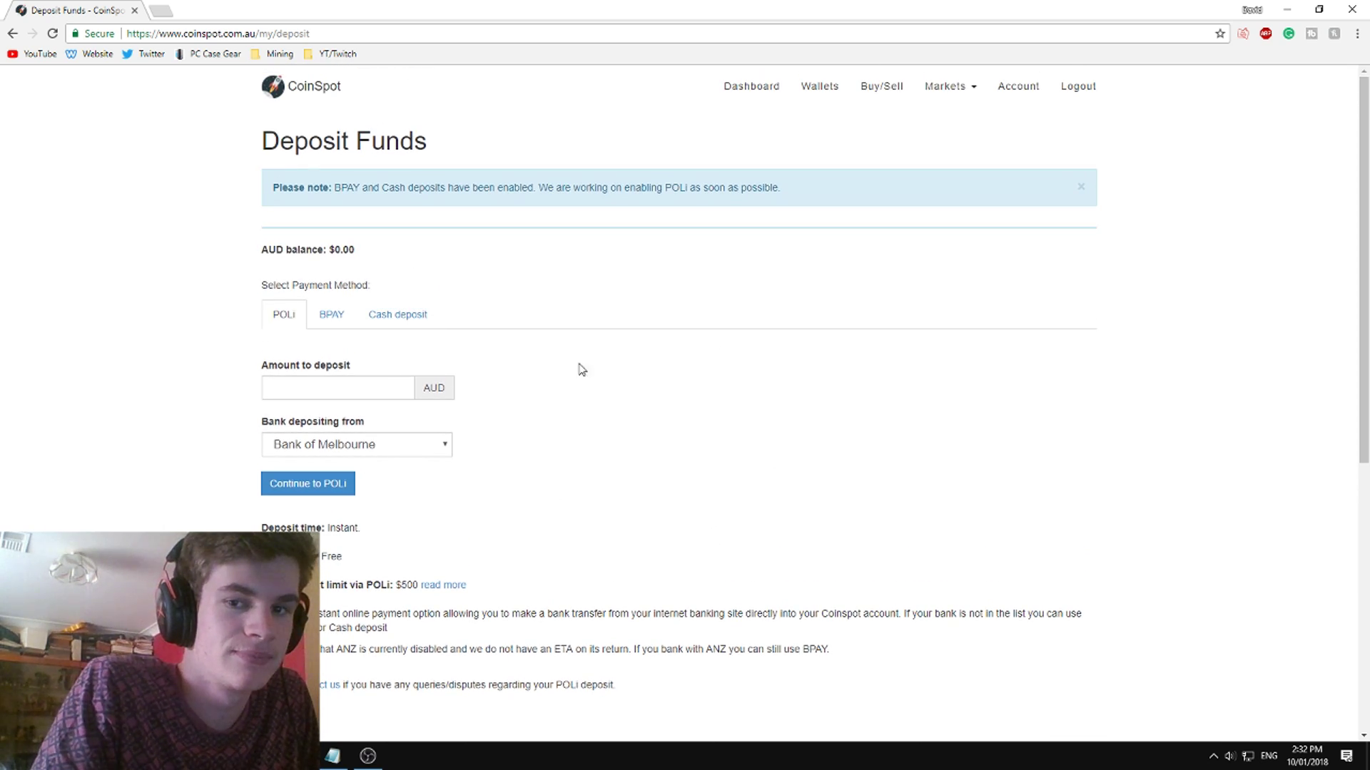
Set up a POLi deposit of 100 AUD from NAB and continue to the POLi payment page.
left_click(310, 389)
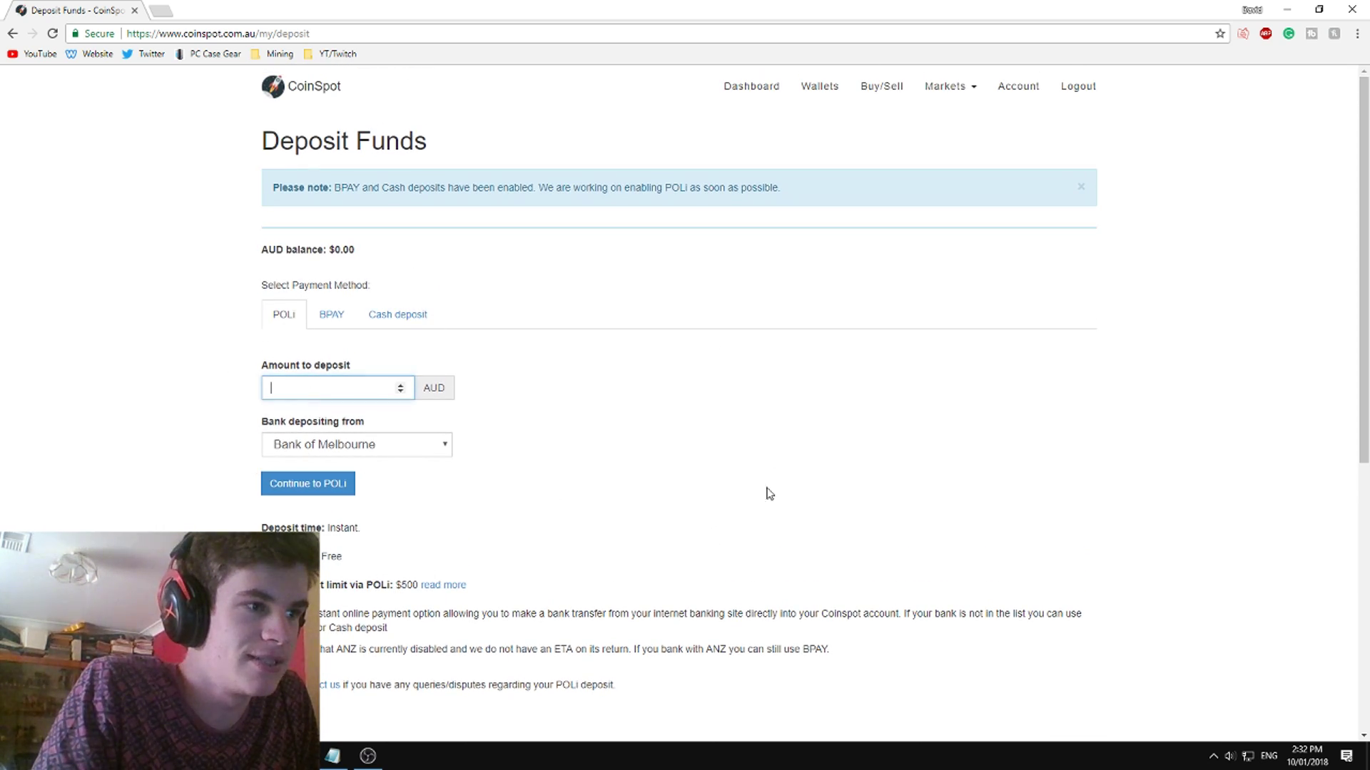
type("100")
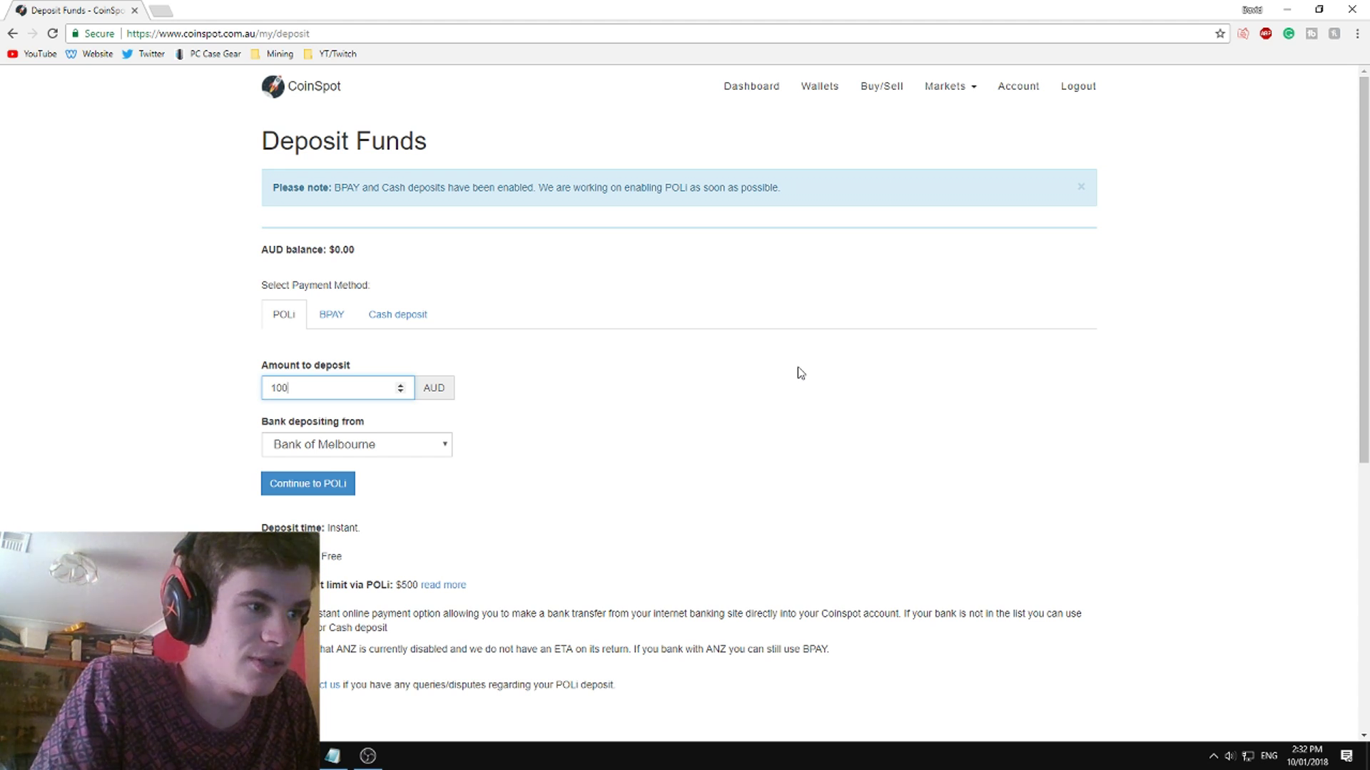
key("BackSpace")
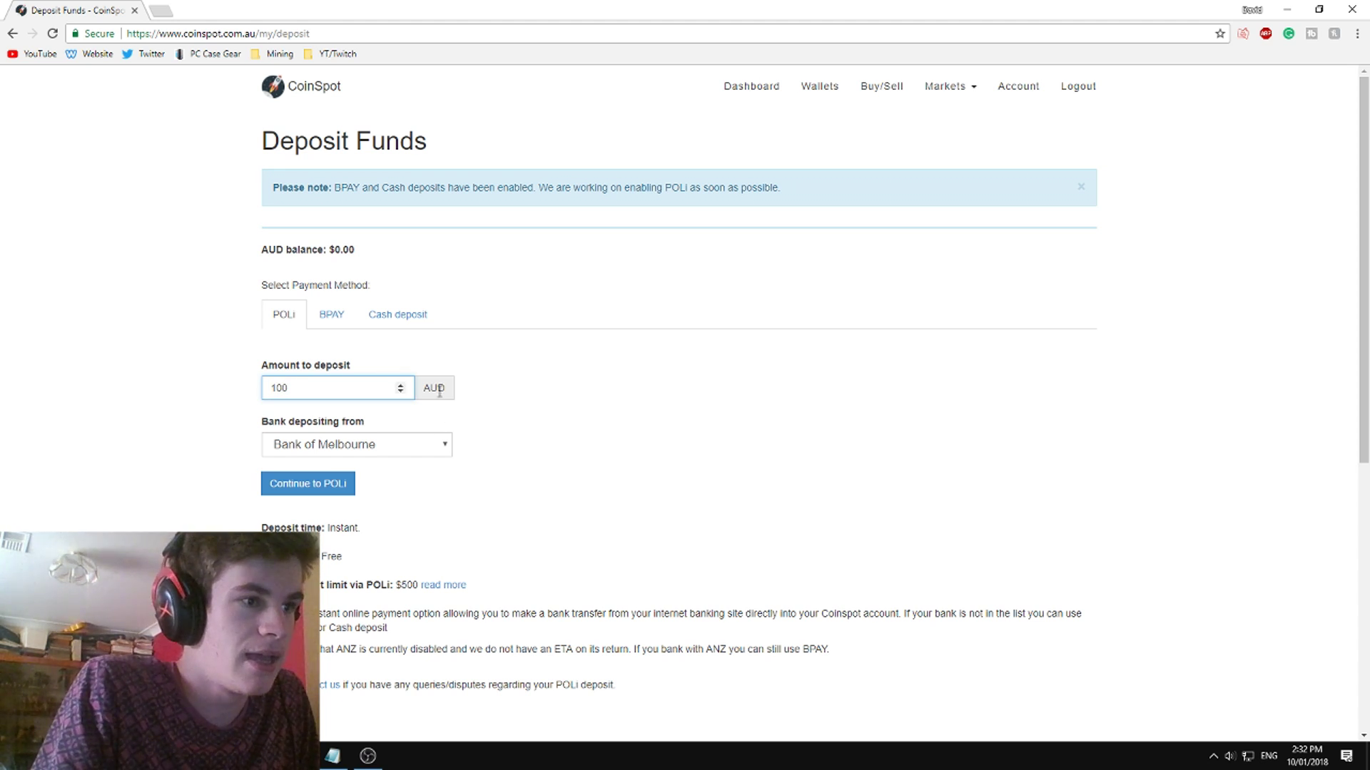
left_click(441, 448)
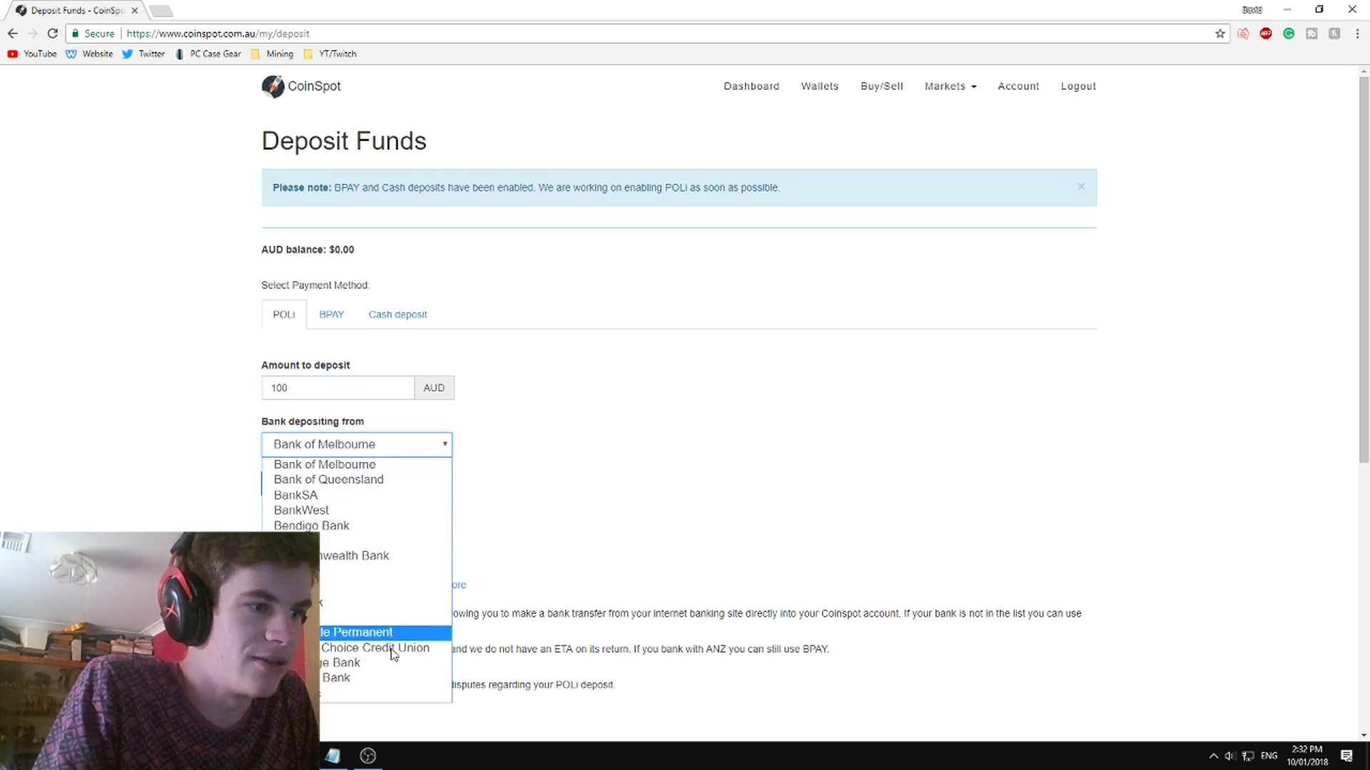
left_click(439, 617)
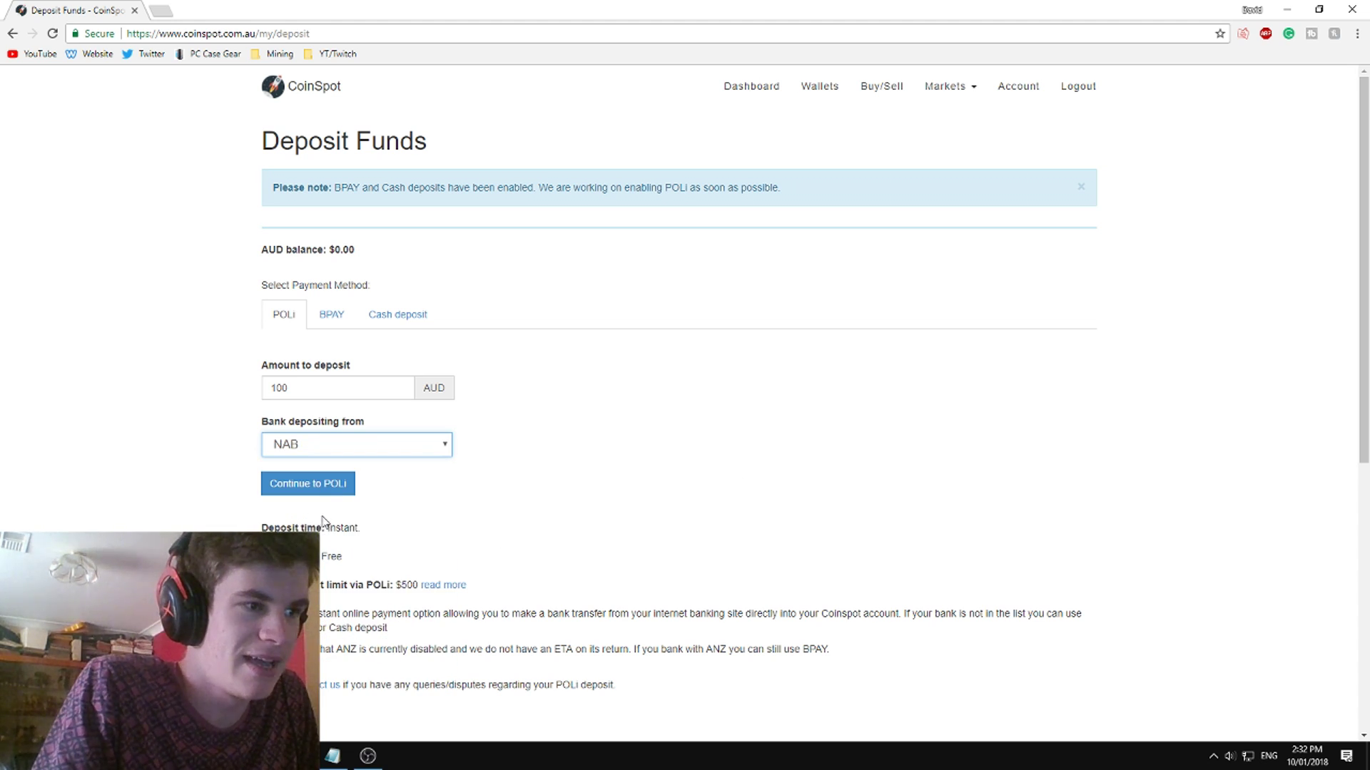
left_click(317, 491)
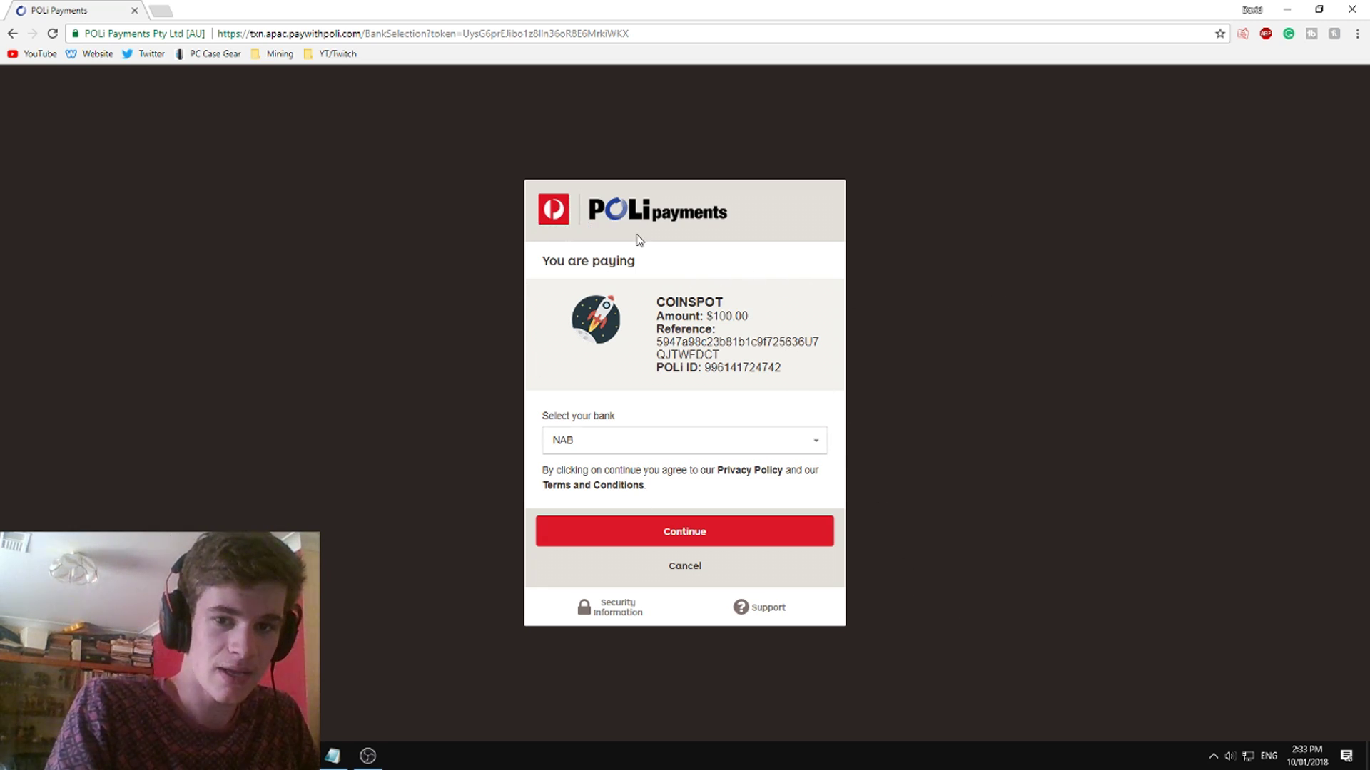
Leave the POLi payment page and open the full wallets list from the account dashboard.
left_click(13, 33)
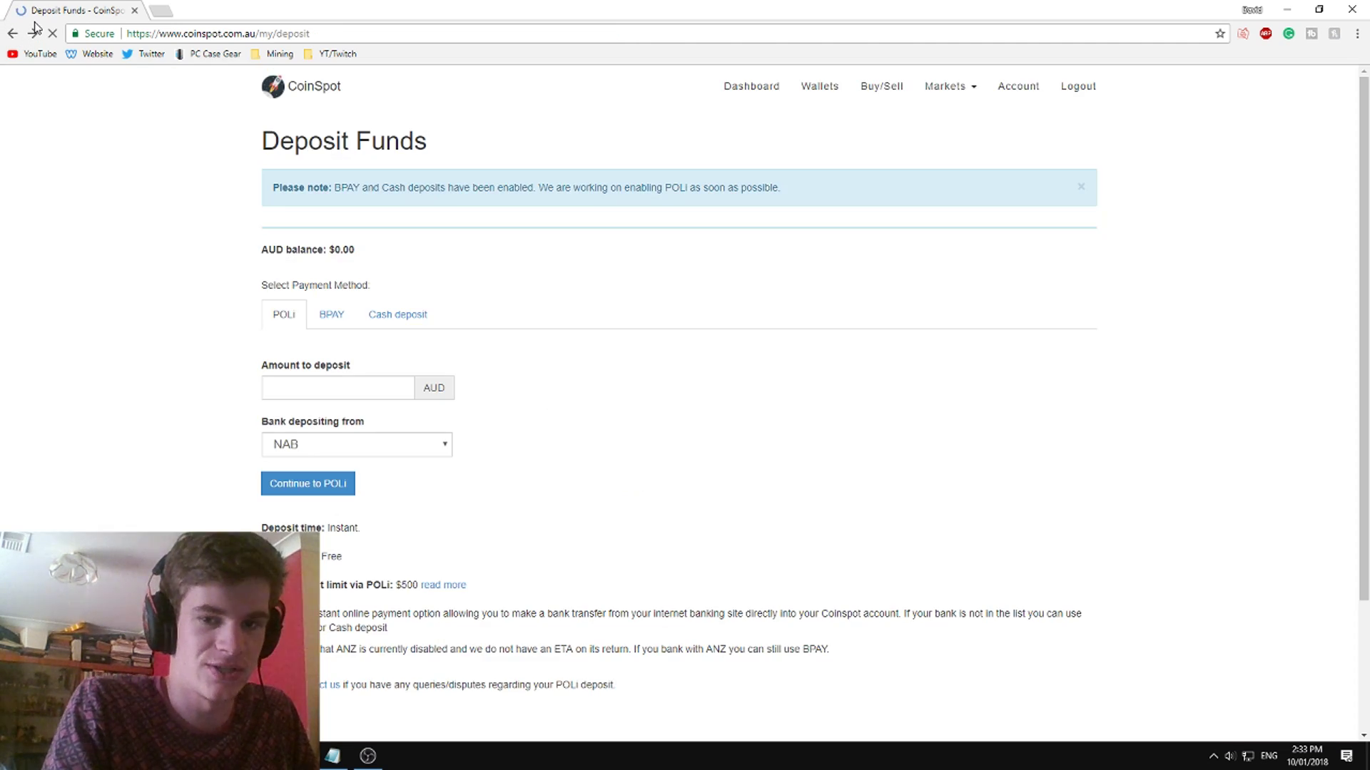
left_click(757, 87)
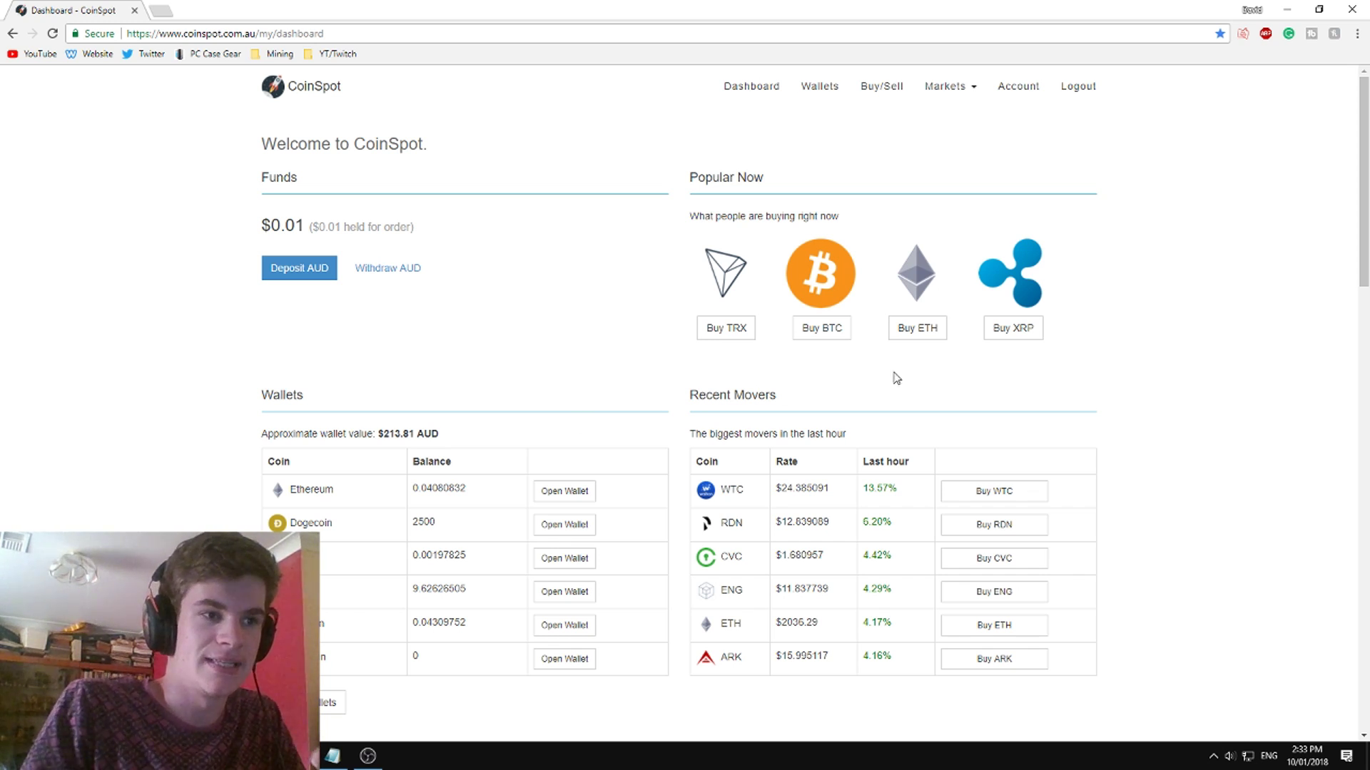
scroll(428, 321, "down", 1)
left_click(328, 632)
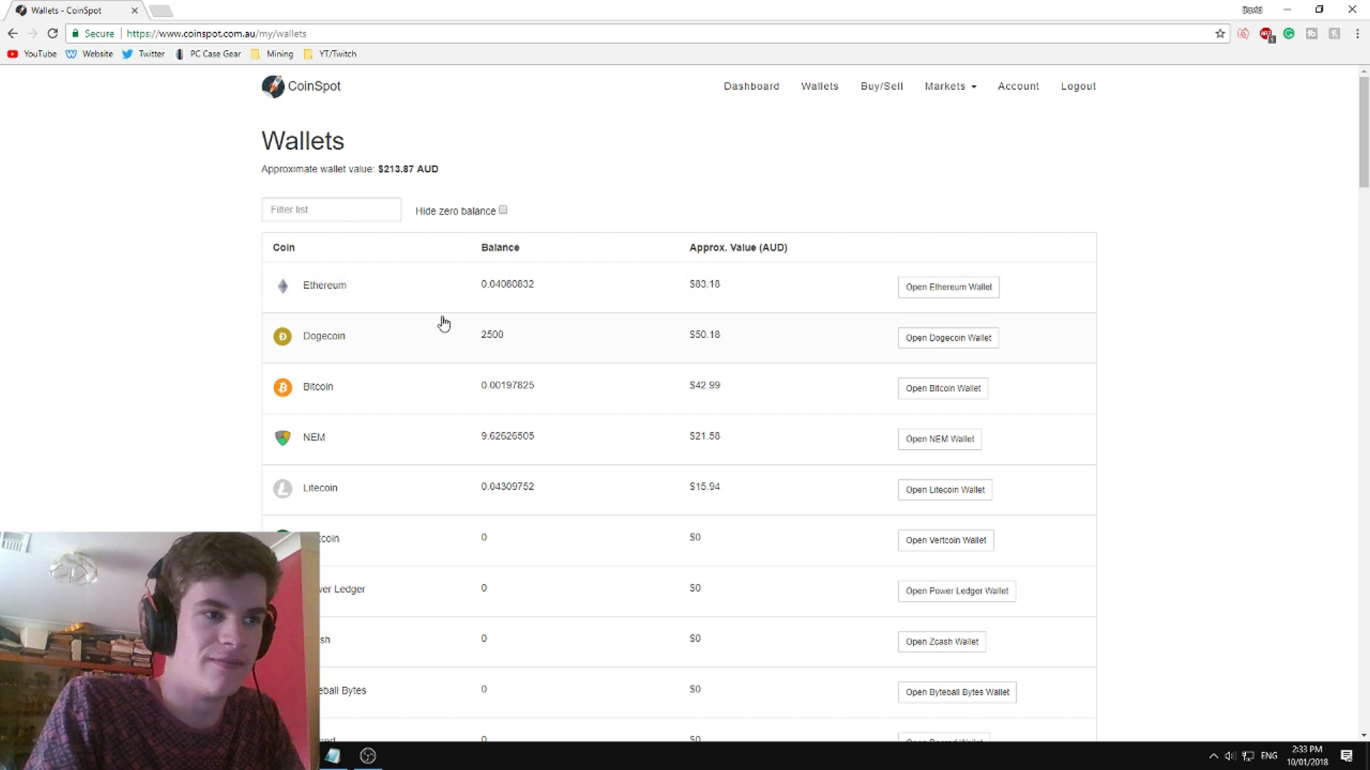
Look through the wallets list, open the Litecoin wallet and select its Litecoin address.
scroll(377, 325, "down", 2)
scroll(385, 356, "down", 3)
scroll(378, 357, "up", 5)
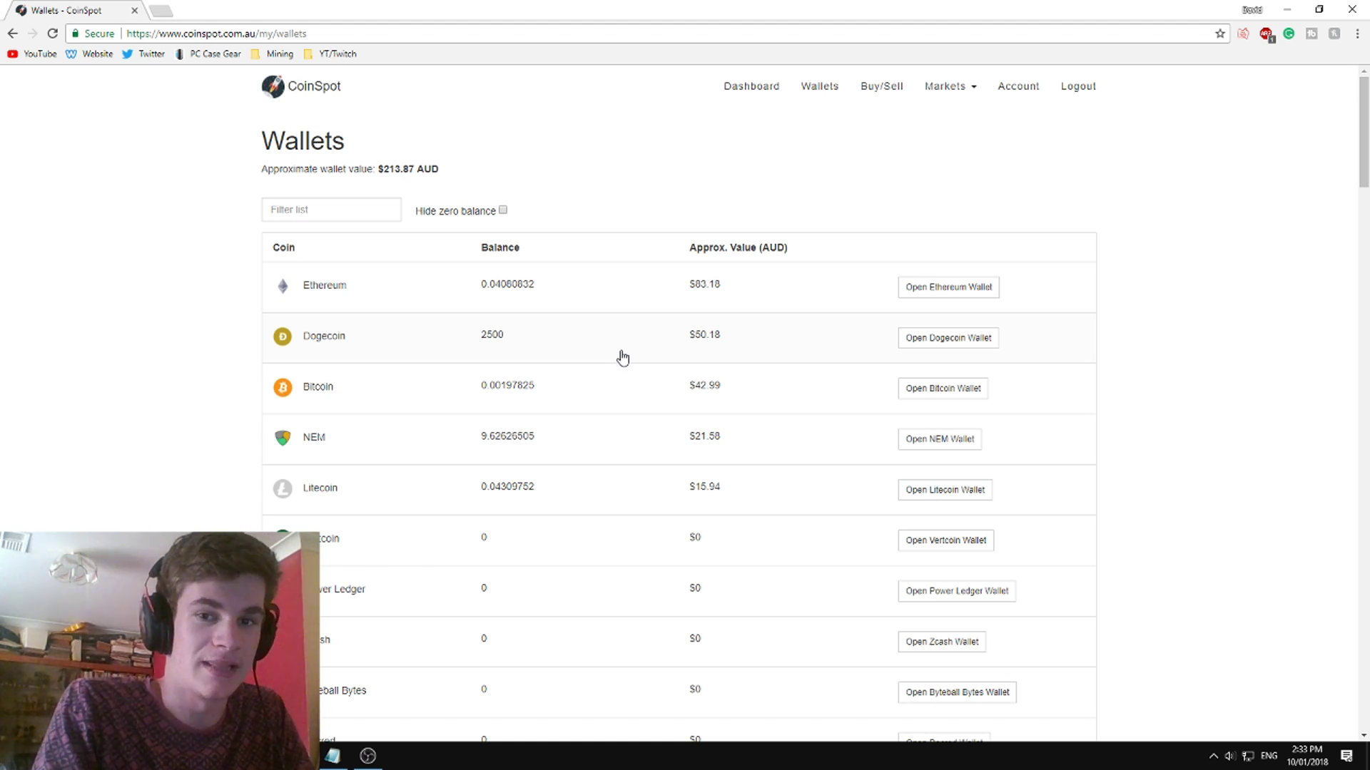
scroll(416, 434, "down", 1)
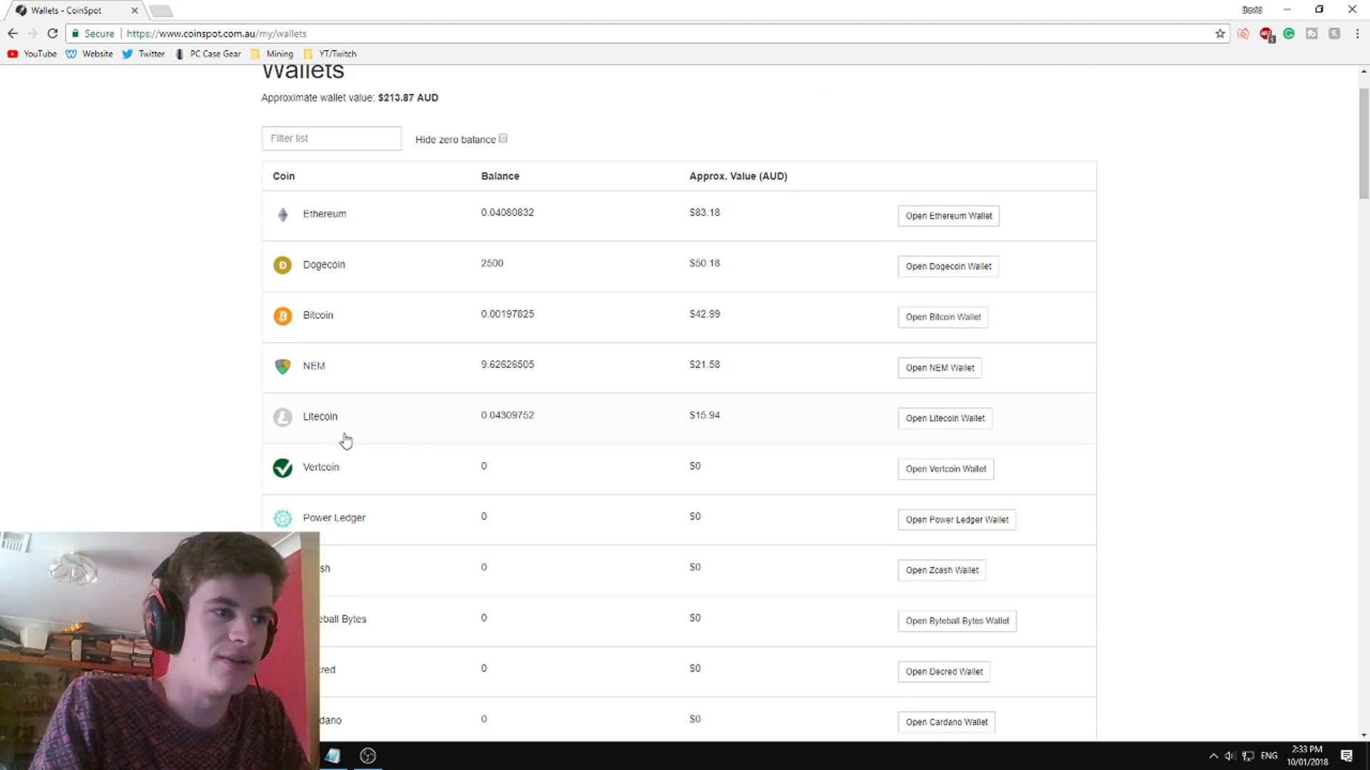
left_click(906, 417)
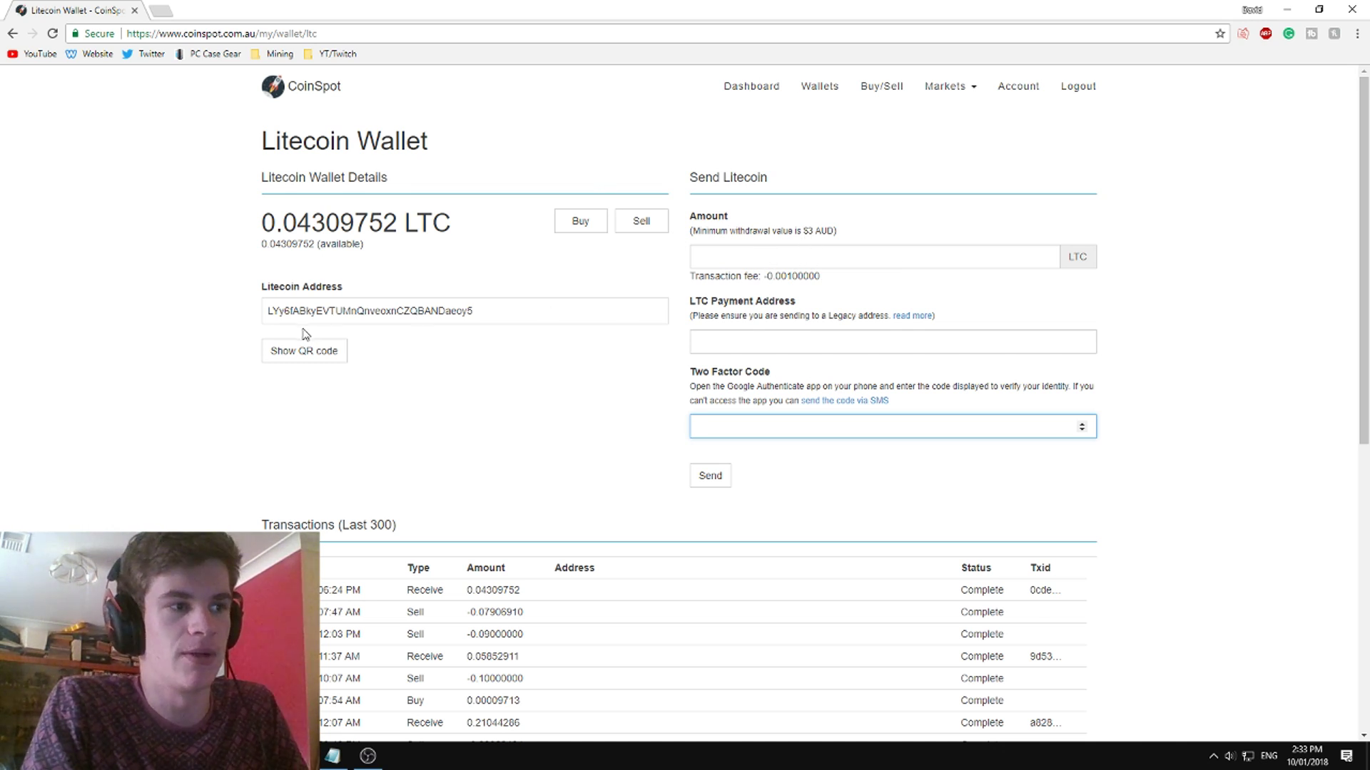
double_click(327, 310)
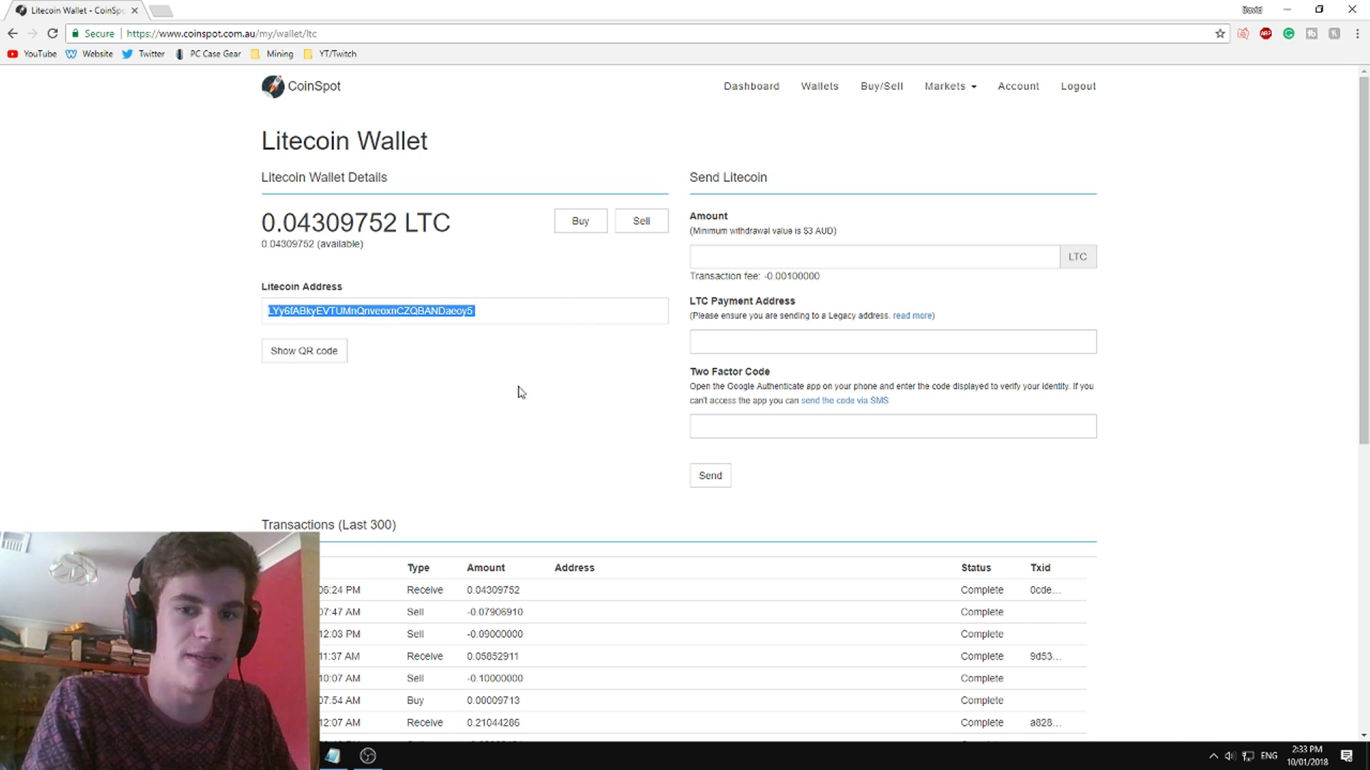
Return to the wallets list and open the Ethereum wallet to read its deposit and sending details.
left_click(14, 38)
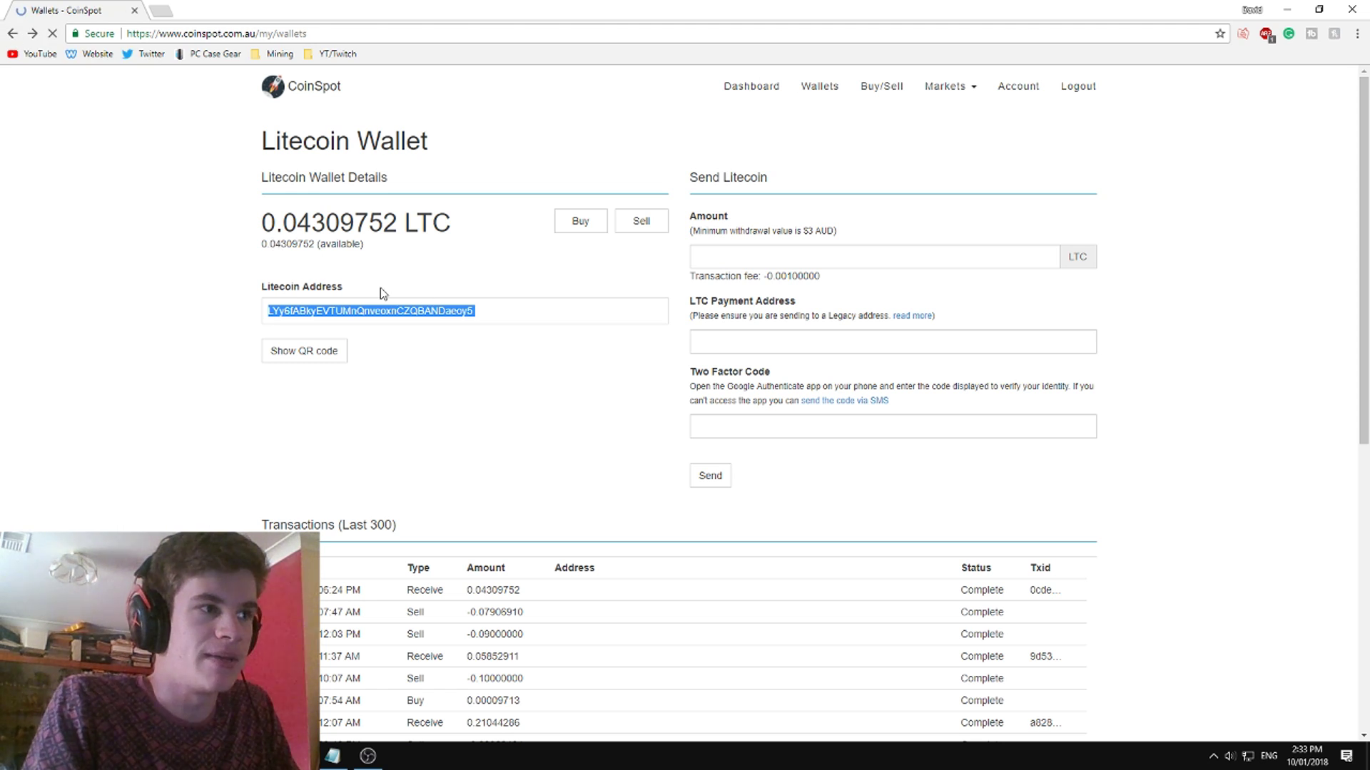
scroll(371, 214, "down", 1)
left_click(354, 163)
left_click(335, 335)
left_click_drag(315, 366, 376, 383)
left_click(392, 373)
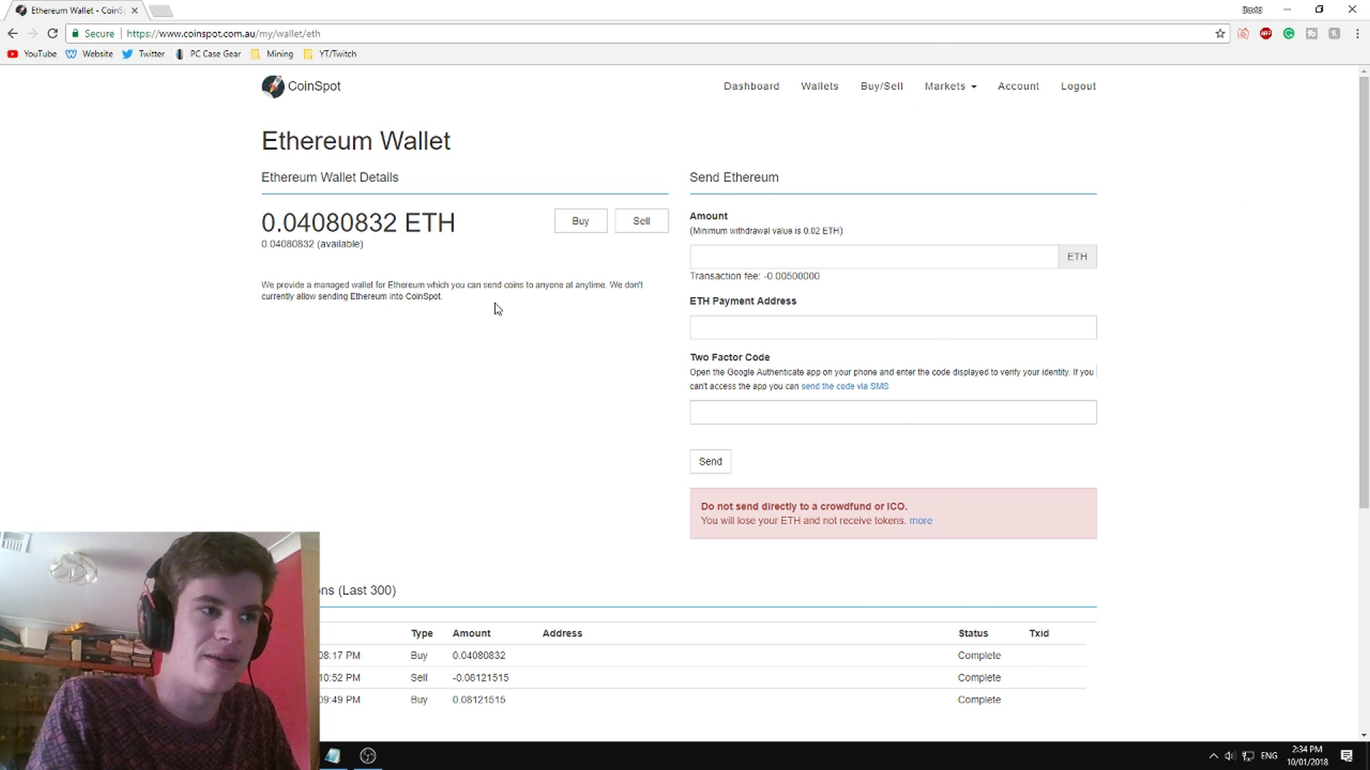
Open the AUD withdrawal page from the dashboard and enter 50 AUD as the amount to withdraw.
left_click(752, 86)
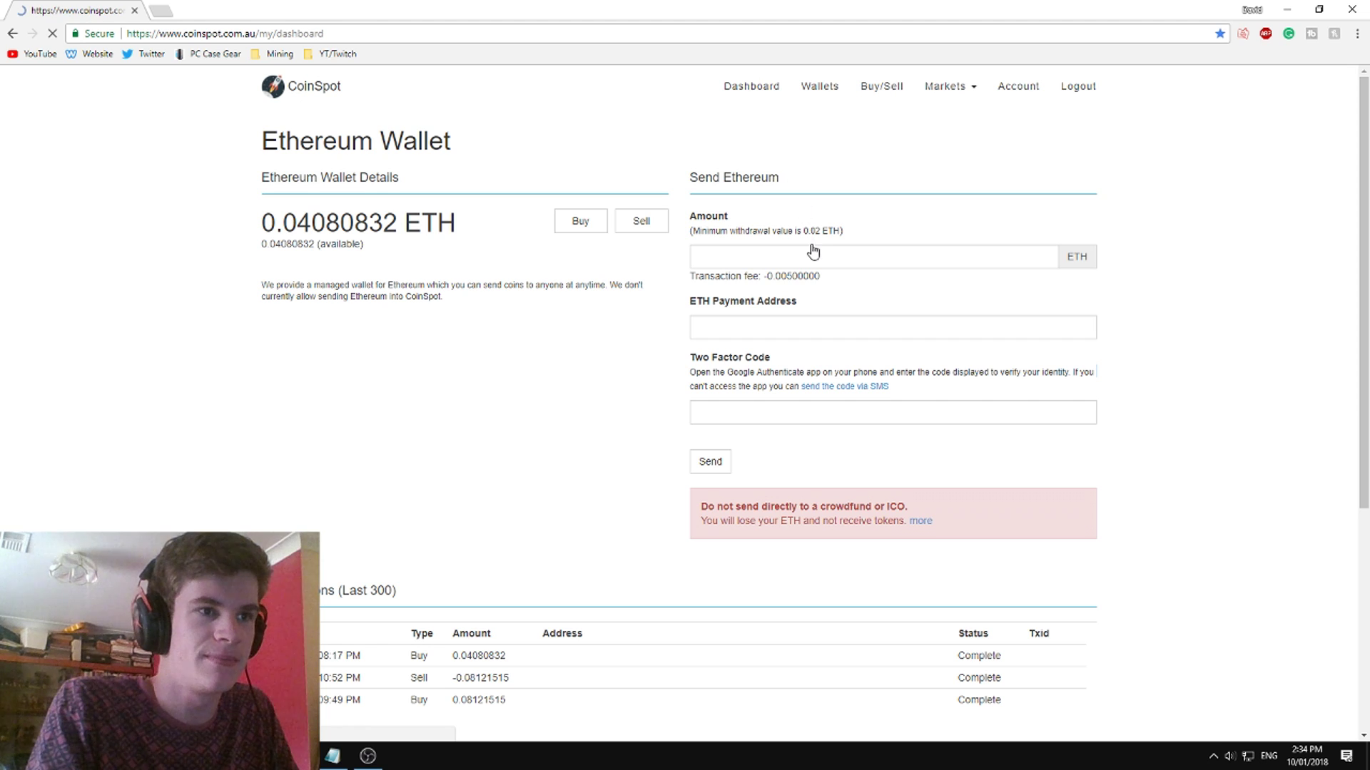
scroll(529, 229, "down", 2)
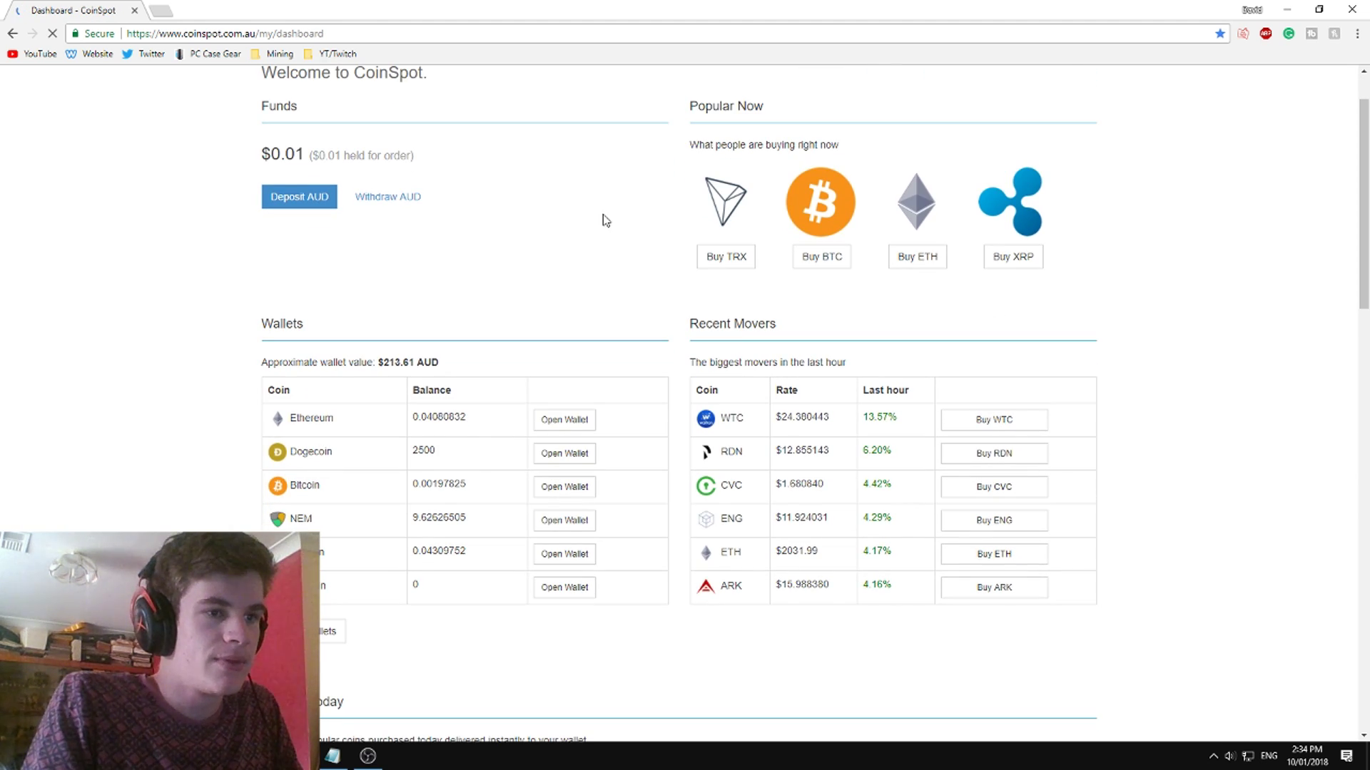
scroll(1057, 254, "up", 2)
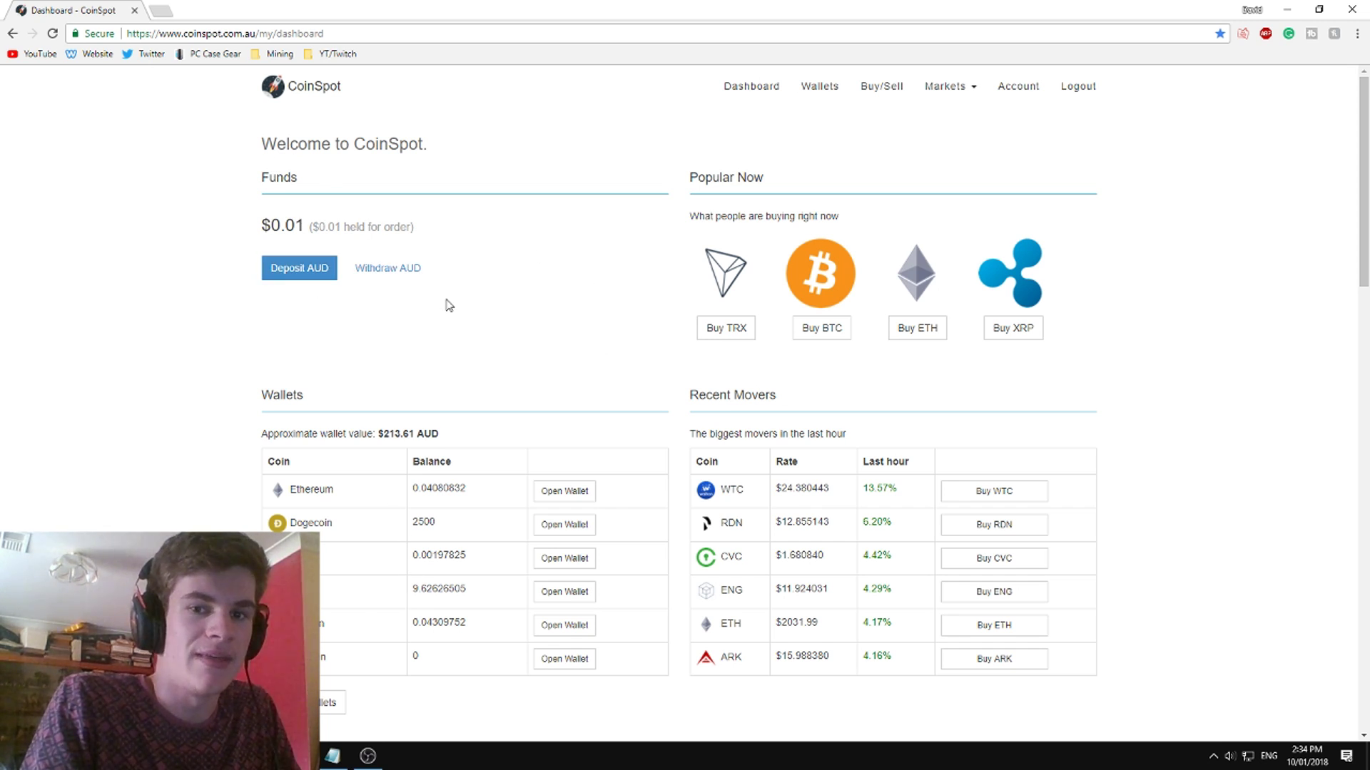
left_click(388, 271)
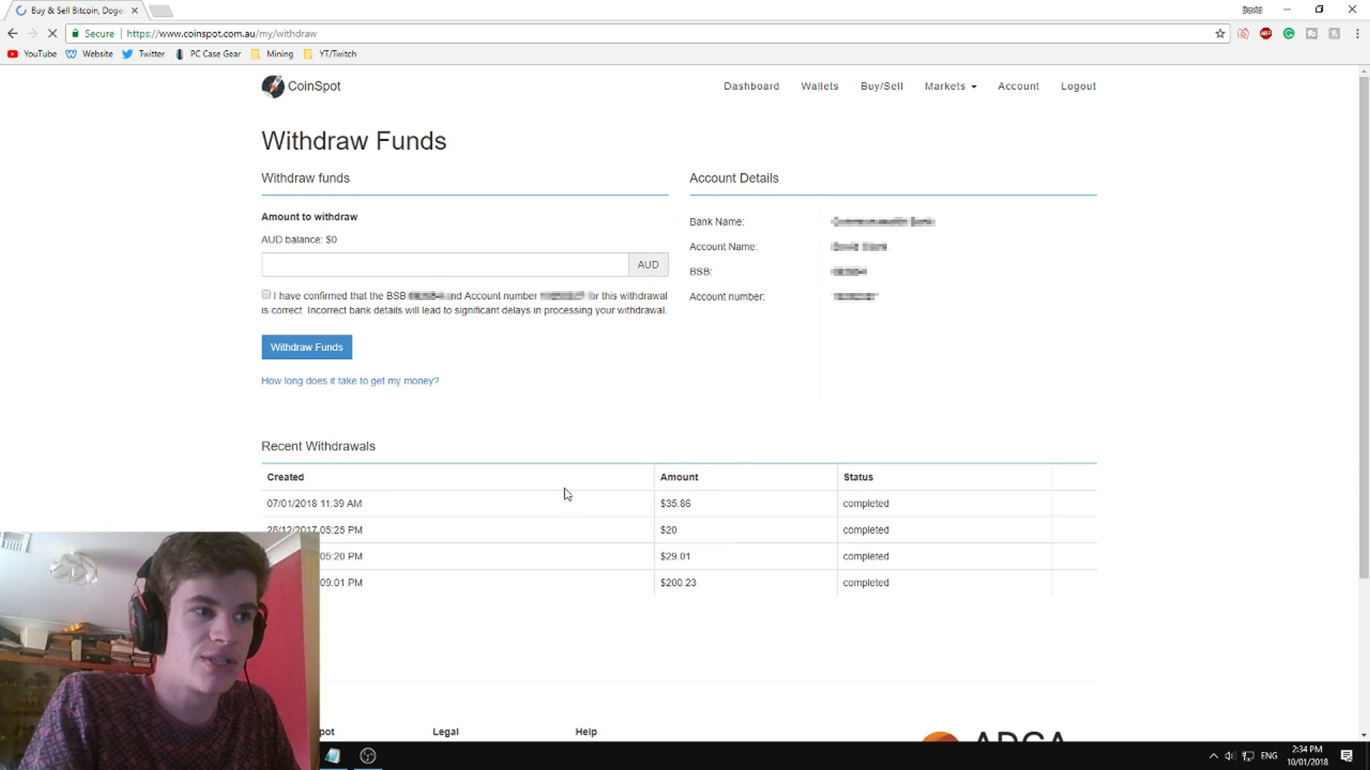
left_click(291, 267)
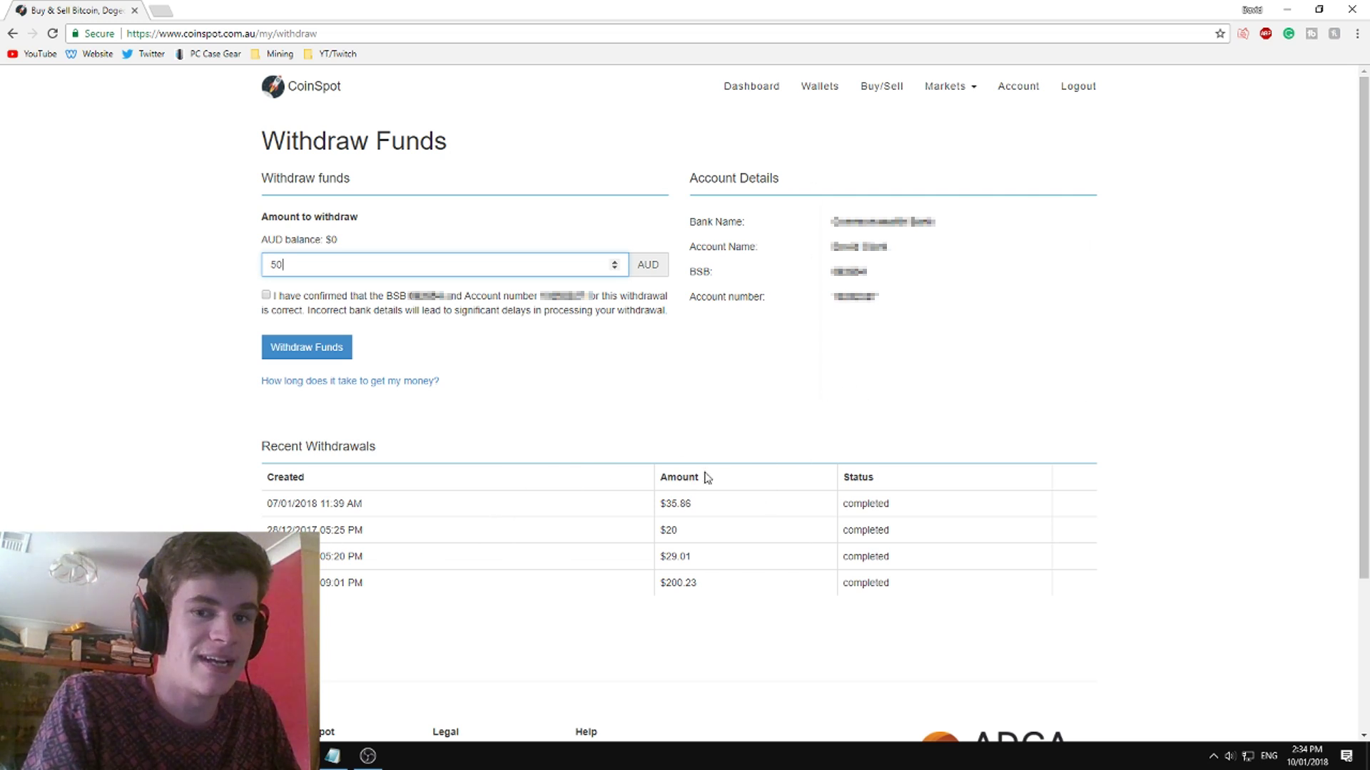
Review the bank details form in the account settings and return to the dashboard.
left_click(1011, 87)
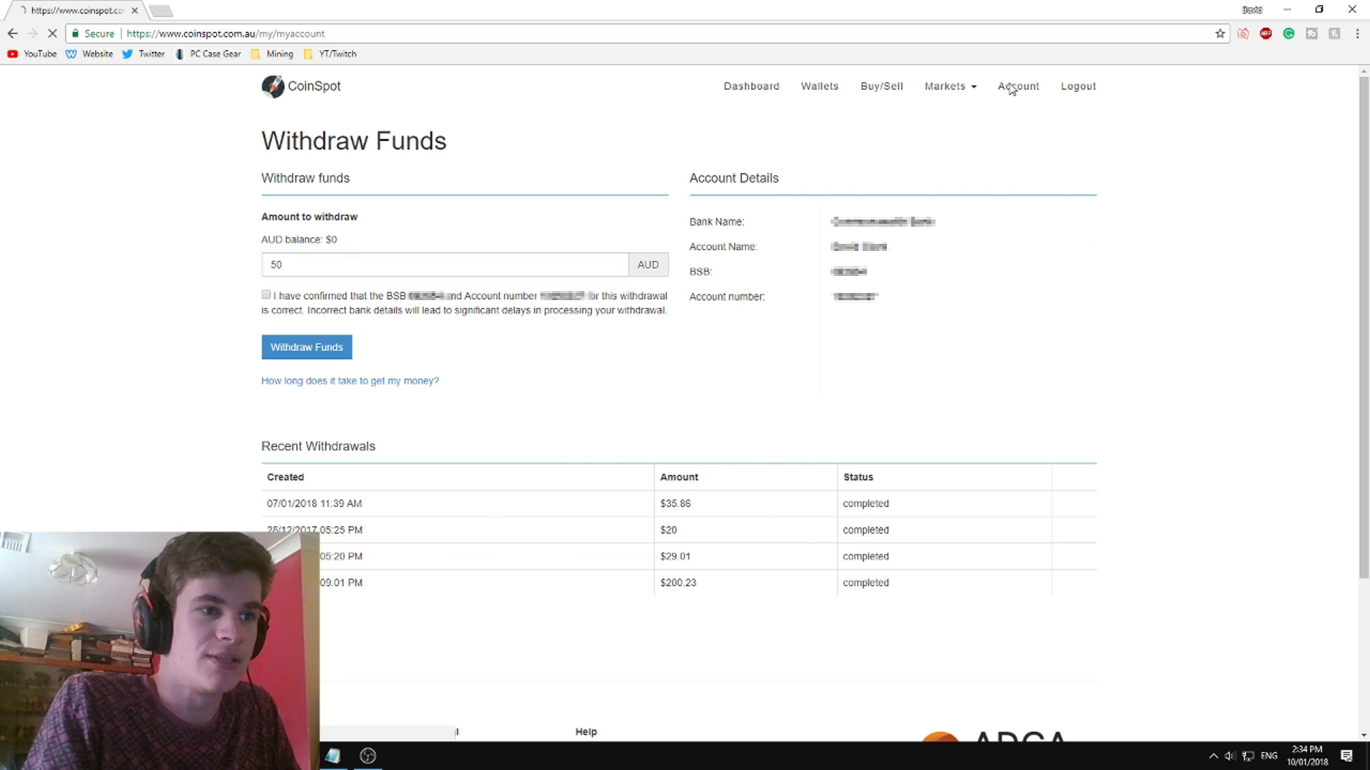
left_click(416, 396)
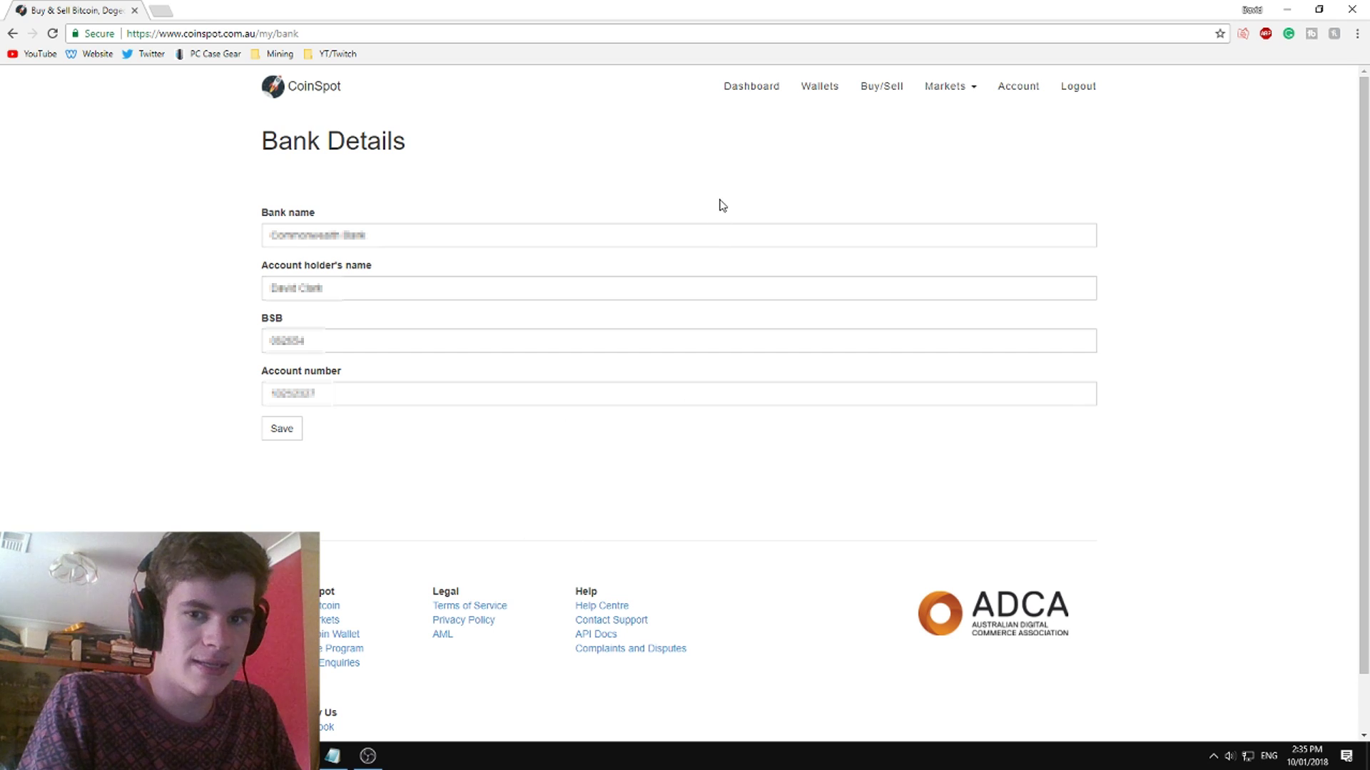
left_click(812, 90)
left_click(733, 90)
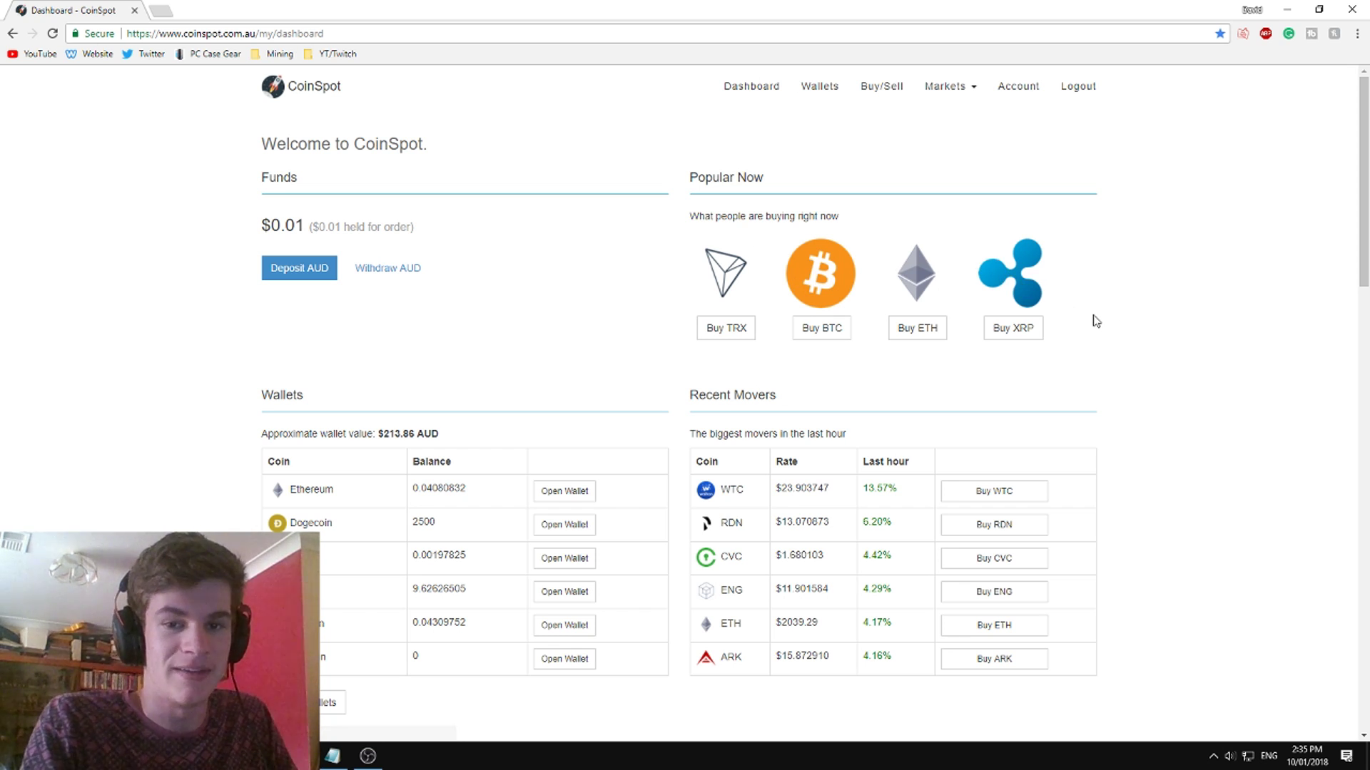
Highlight the approximate wallet value on the dashboard and review each coin's AUD value in the full wallets list.
scroll(1107, 328, "down", 2)
scroll(1107, 328, "down", 1)
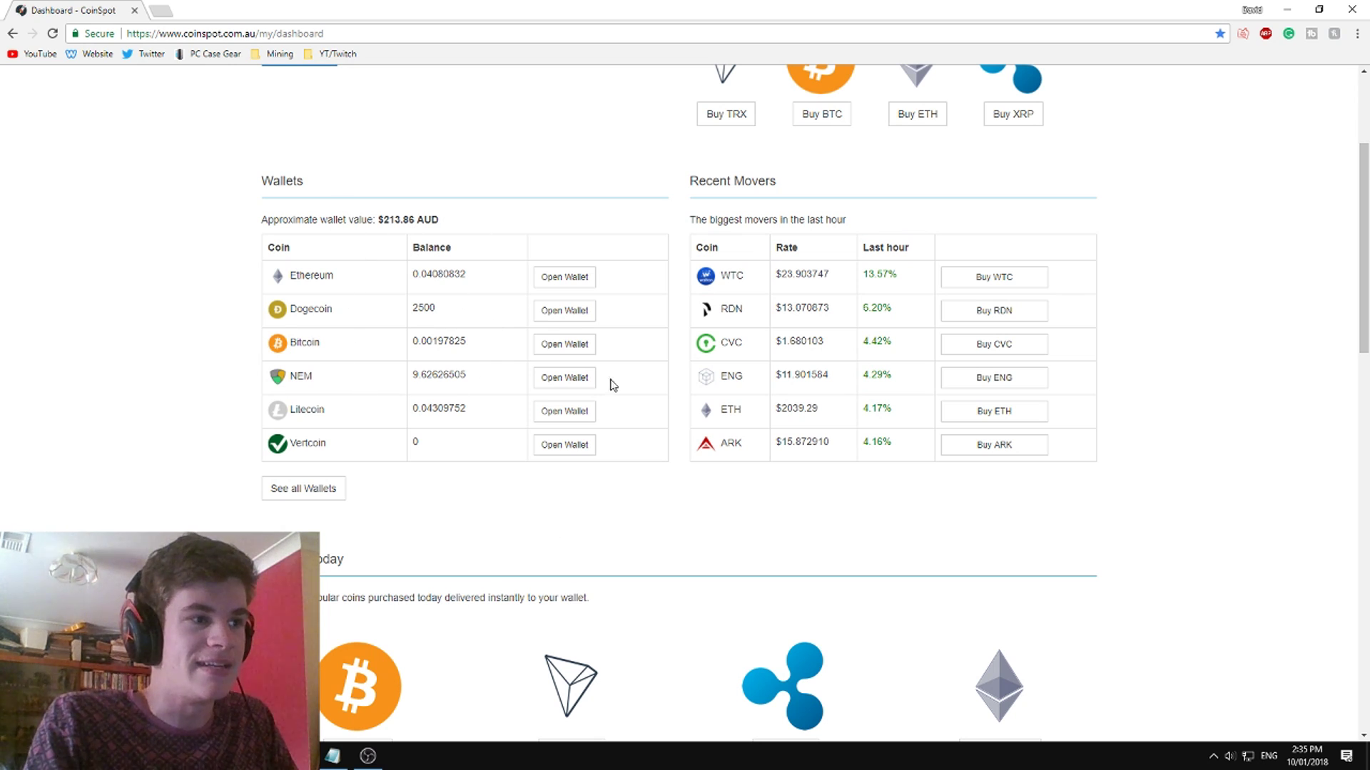
left_click_drag(443, 220, 377, 216)
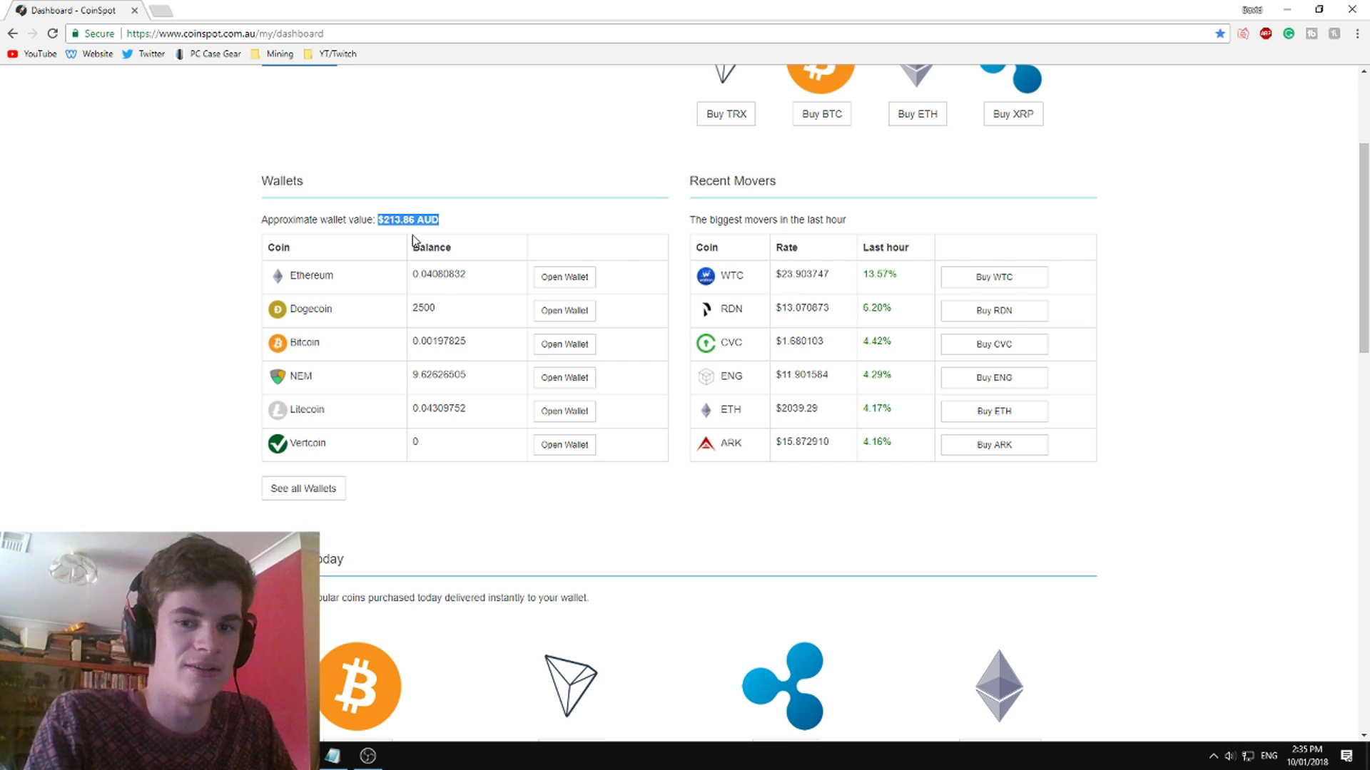
left_click(451, 228)
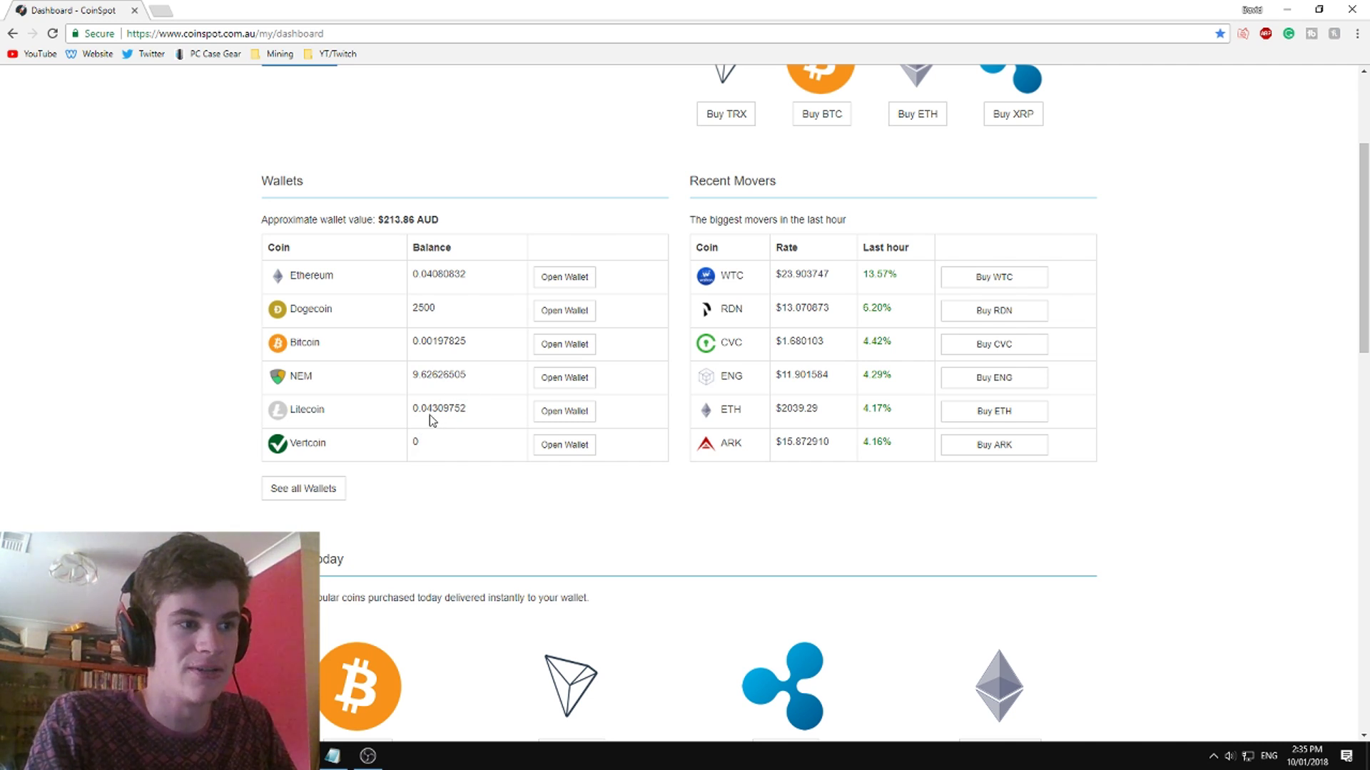
left_click(309, 491)
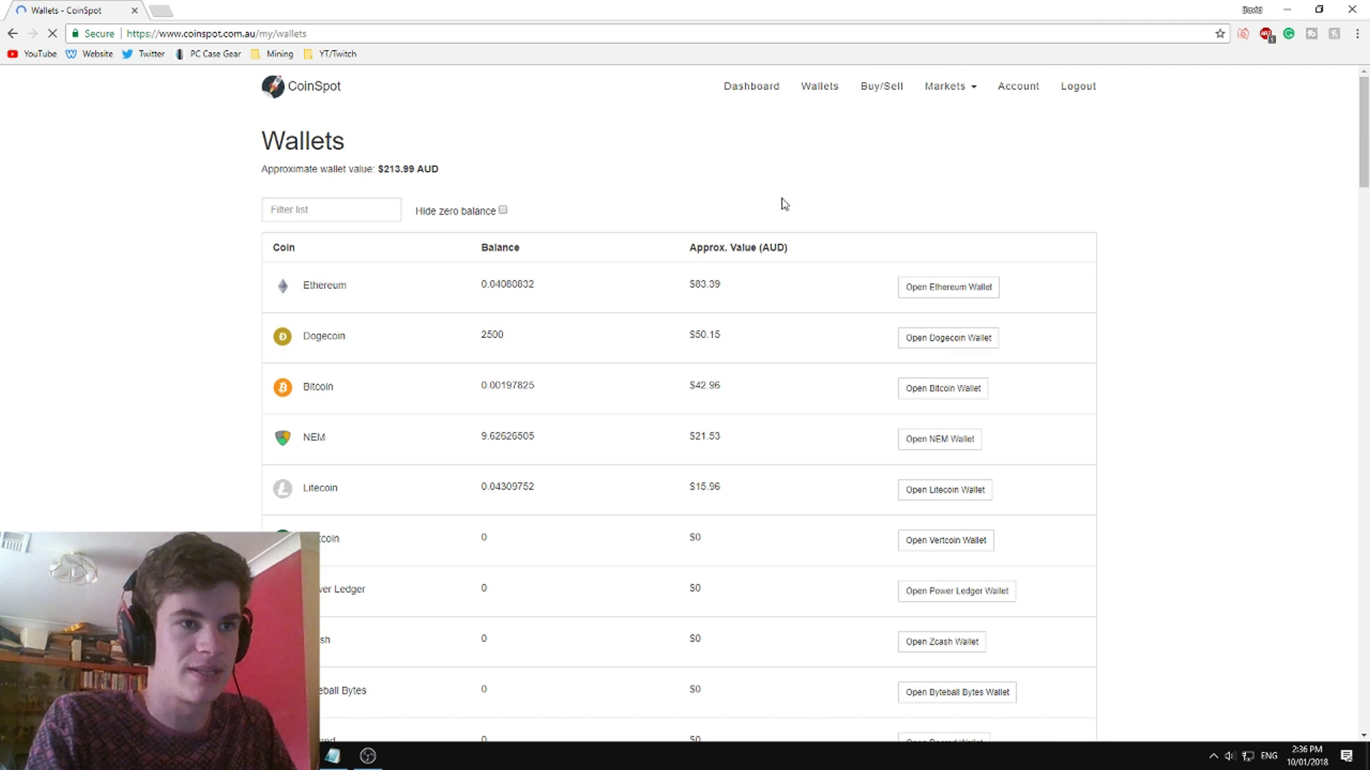
scroll(804, 165, "down", 1)
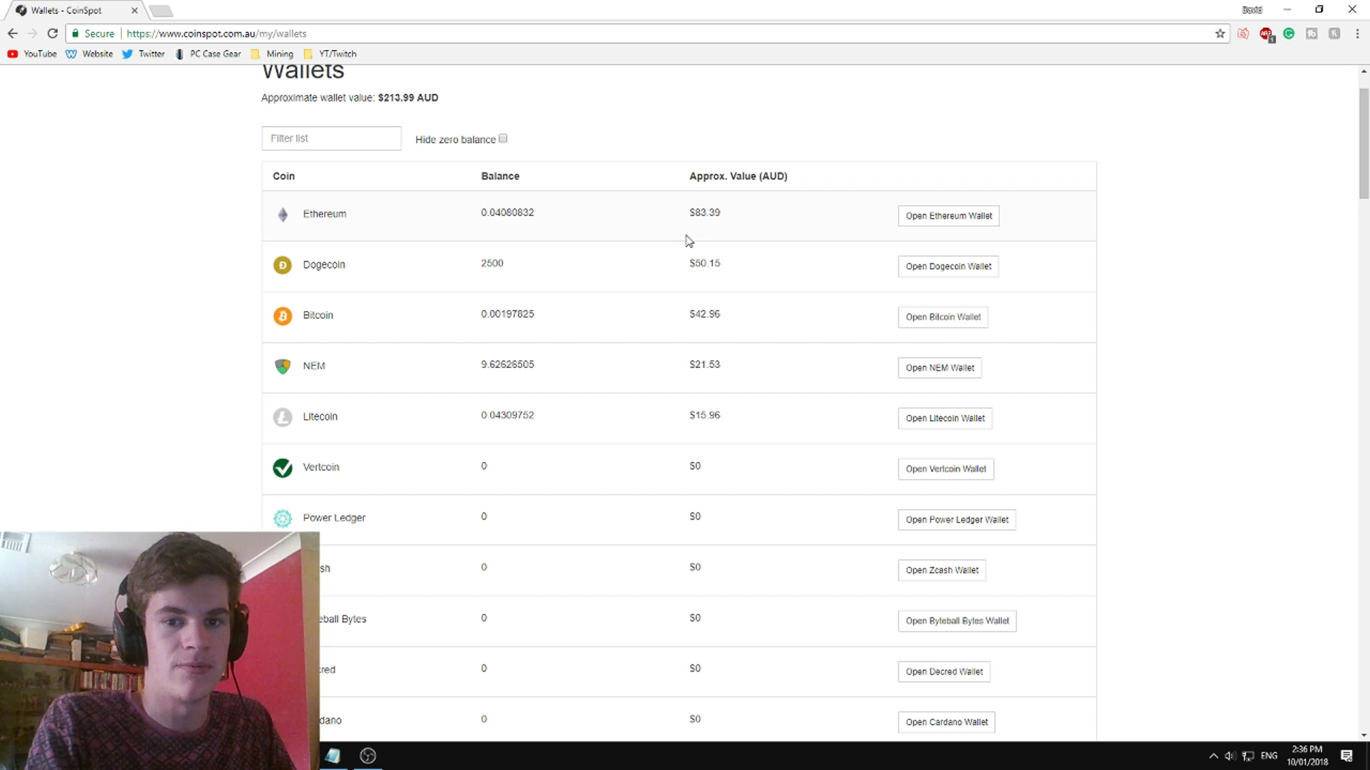
scroll(869, 148, "up", 1)
Return to the dashboard and examine its Recent Movers, Popular Now and Popular Today coin sections.
left_click(756, 96)
scroll(954, 309, "down", 1)
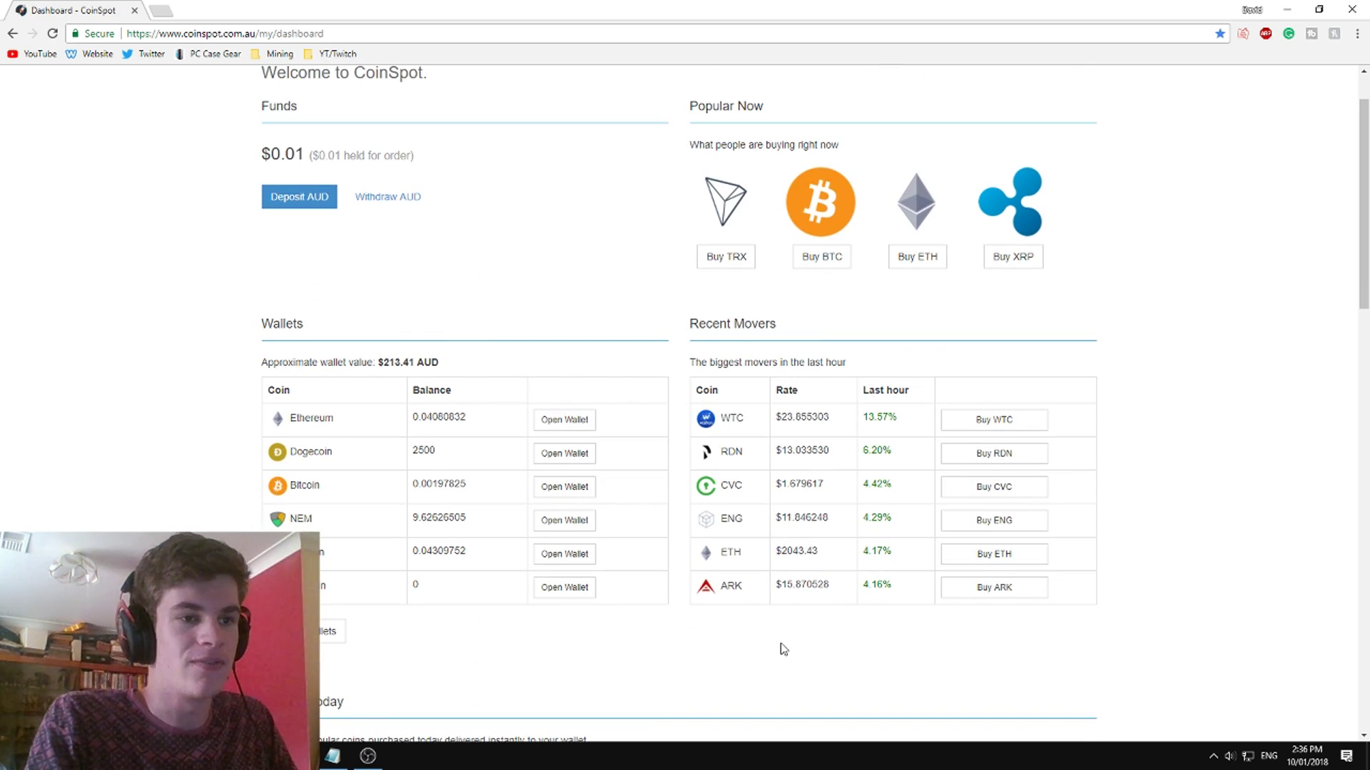
scroll(829, 563, "down", 1)
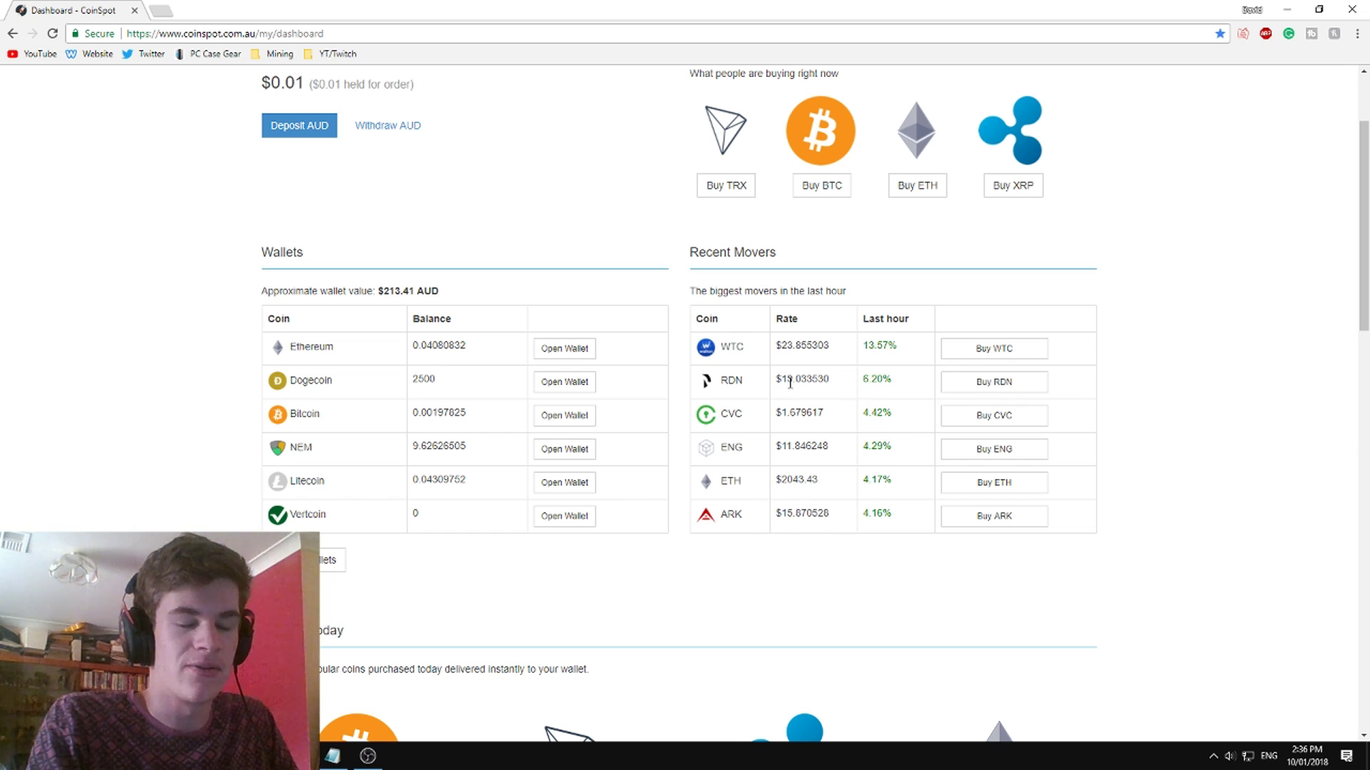
scroll(821, 332, "down", 4)
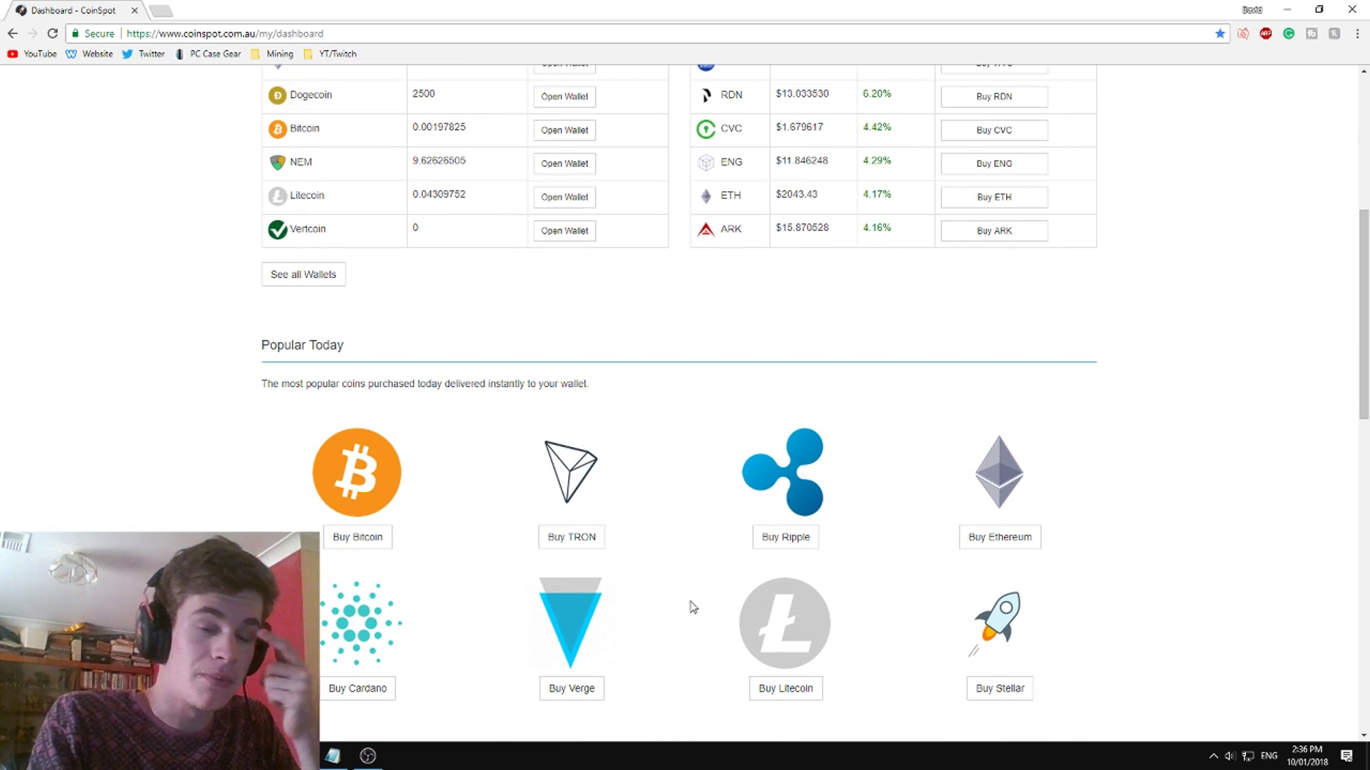
scroll(866, 412, "up", 3)
scroll(856, 357, "up", 4)
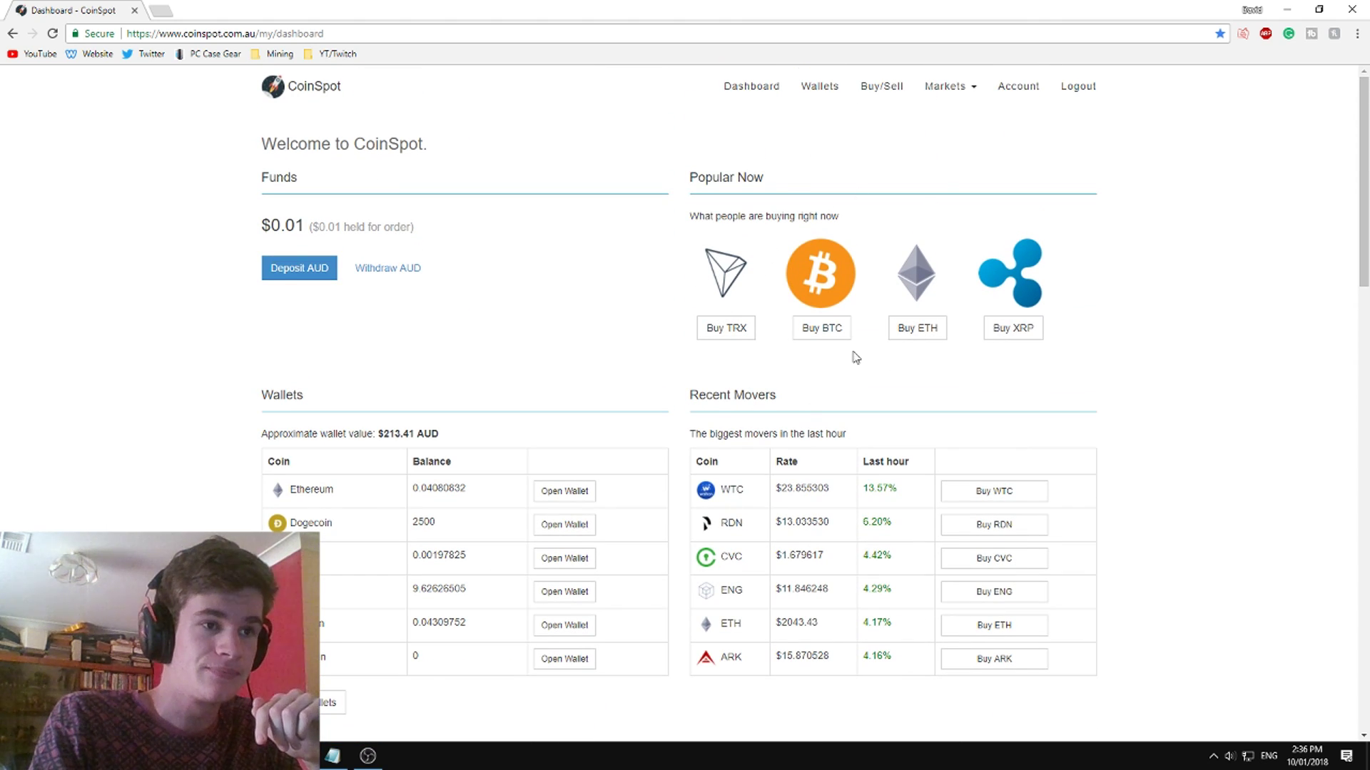
scroll(750, 540, "down", 6)
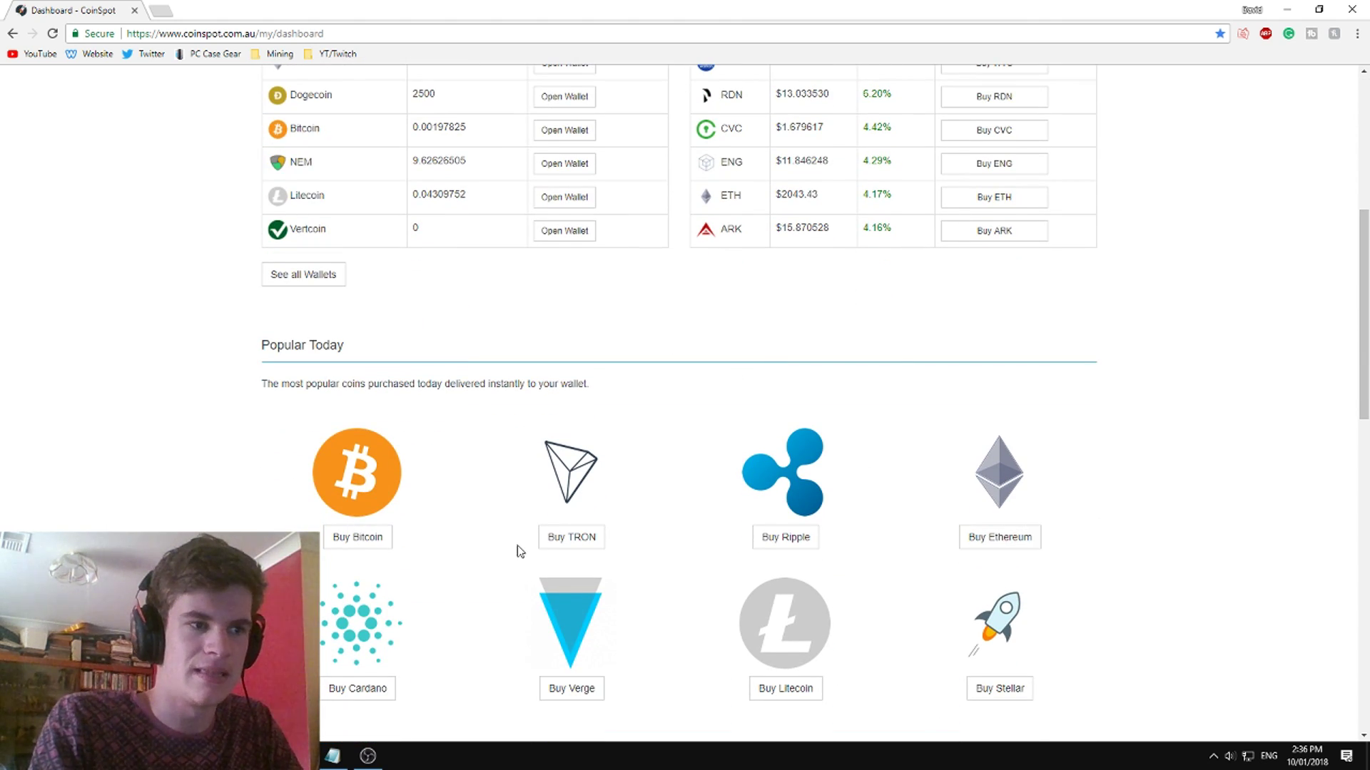
scroll(570, 510, "up", 6)
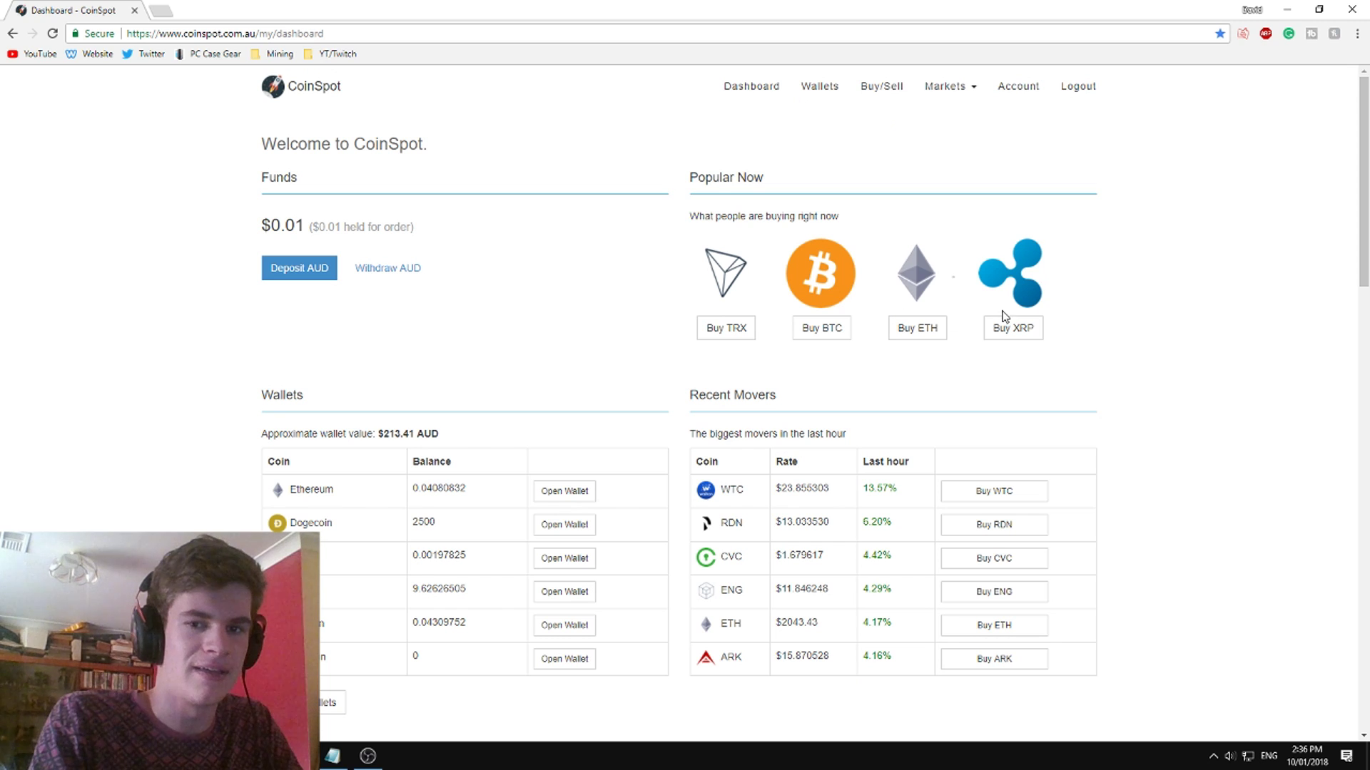
scroll(868, 278, "down", 8)
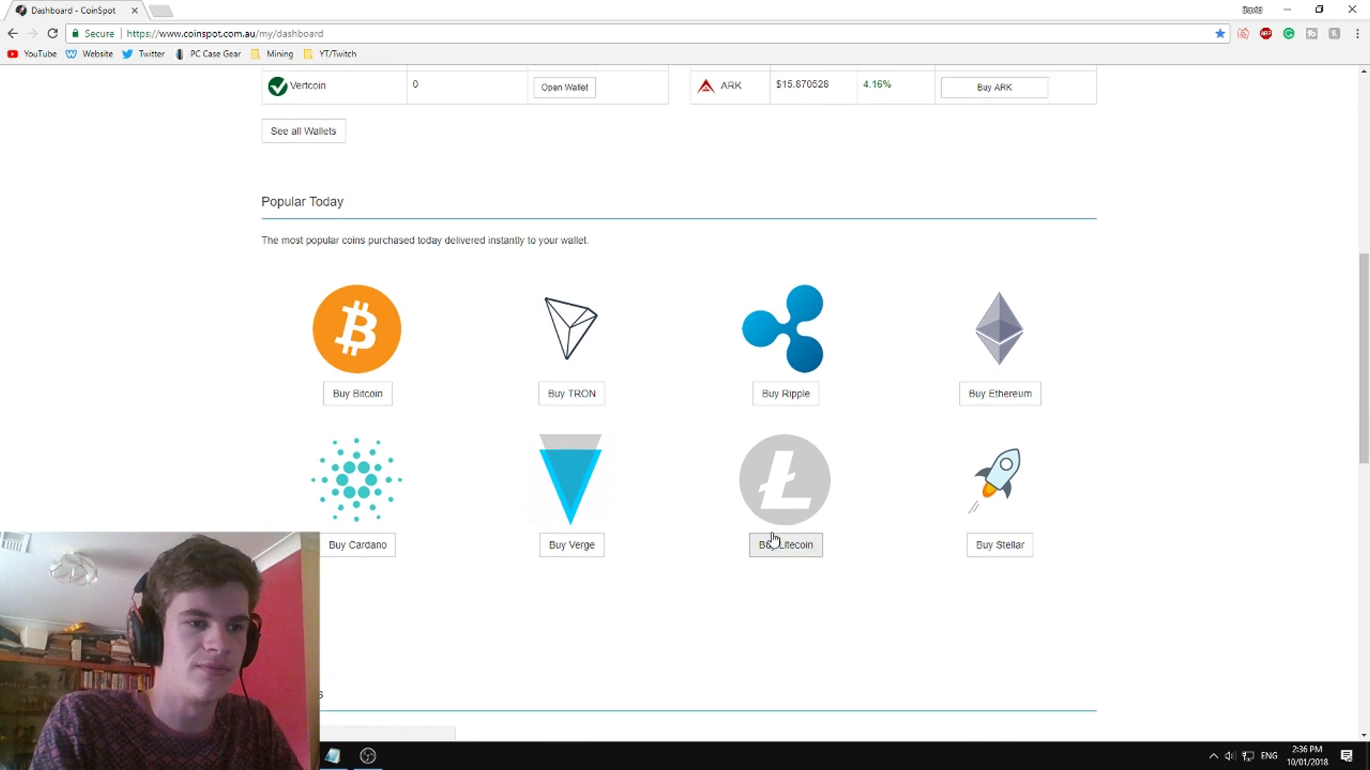
Examine the New Coins and Todays Movers sections further down the dashboard.
scroll(813, 495, "down", 2)
scroll(942, 483, "down", 2)
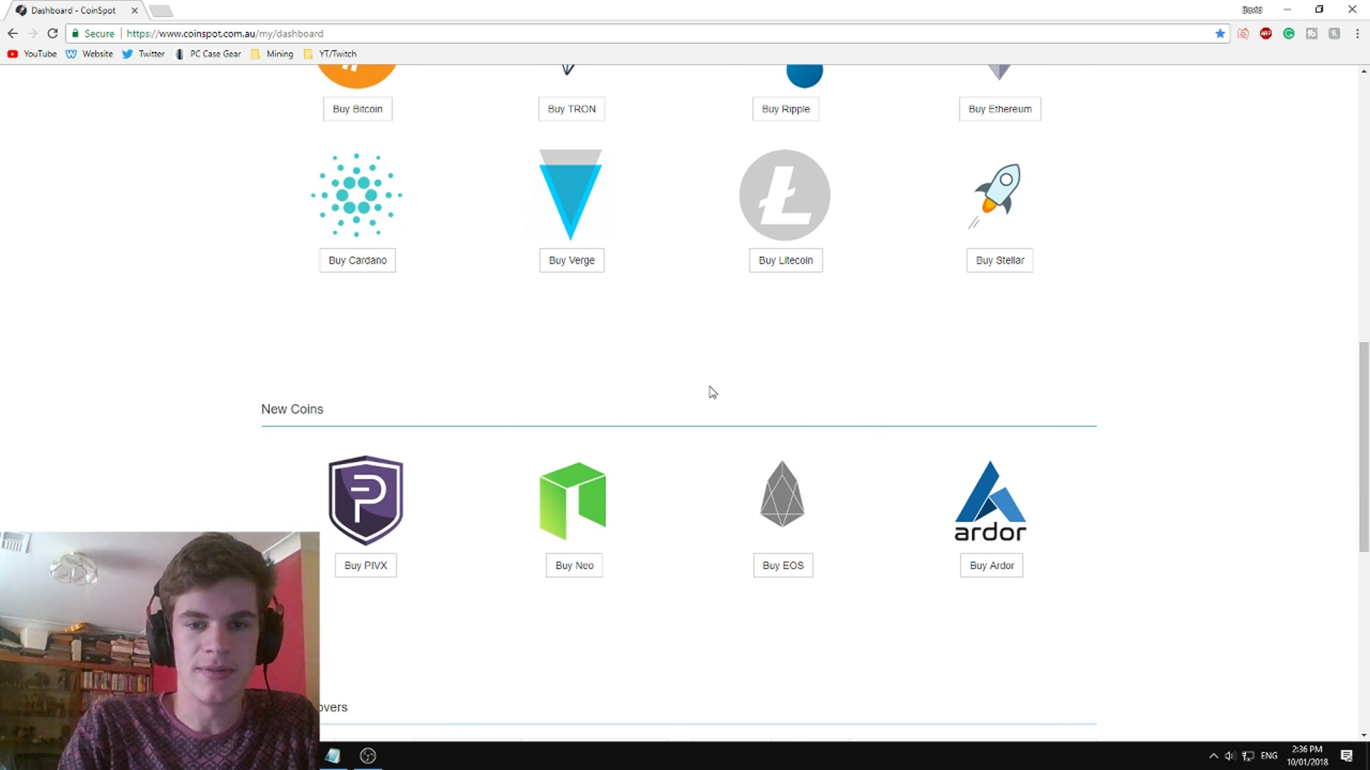
scroll(535, 354, "down", 3)
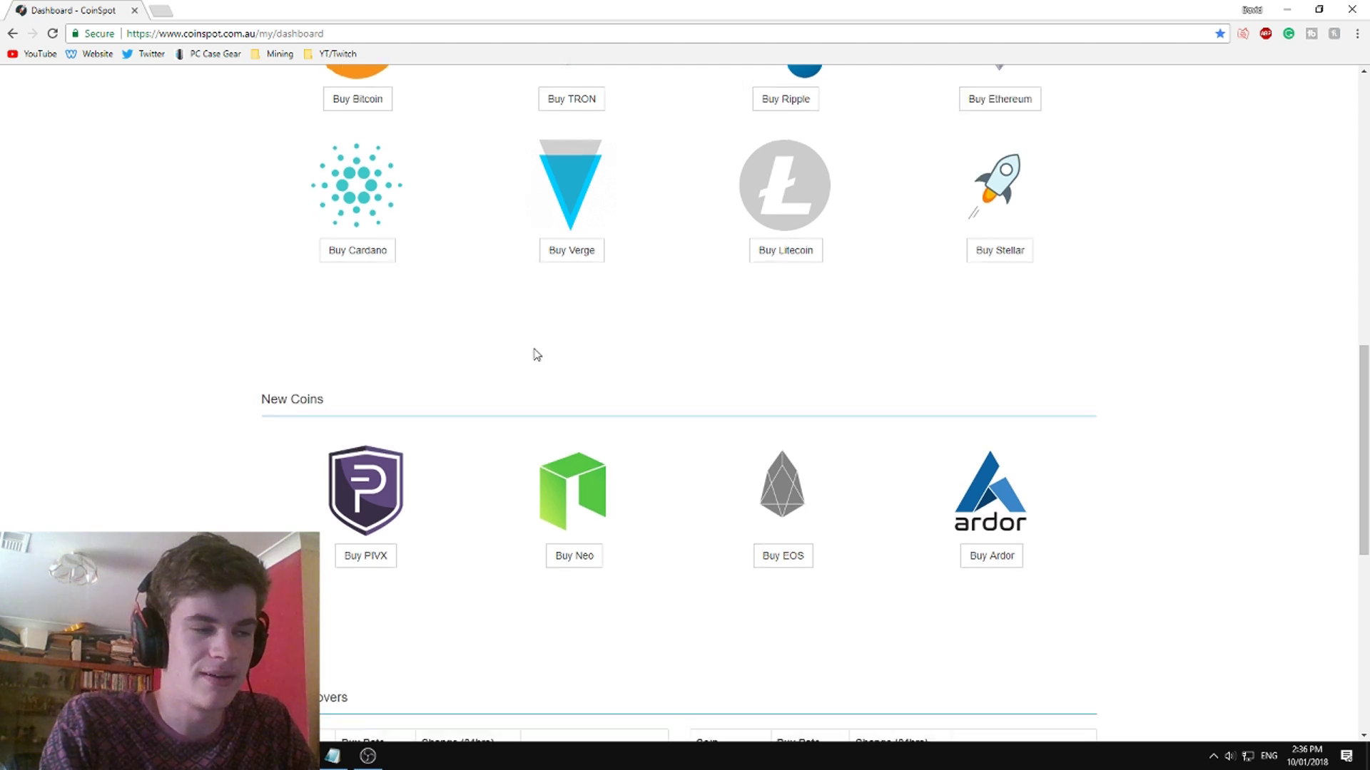
scroll(425, 391, "up", 2)
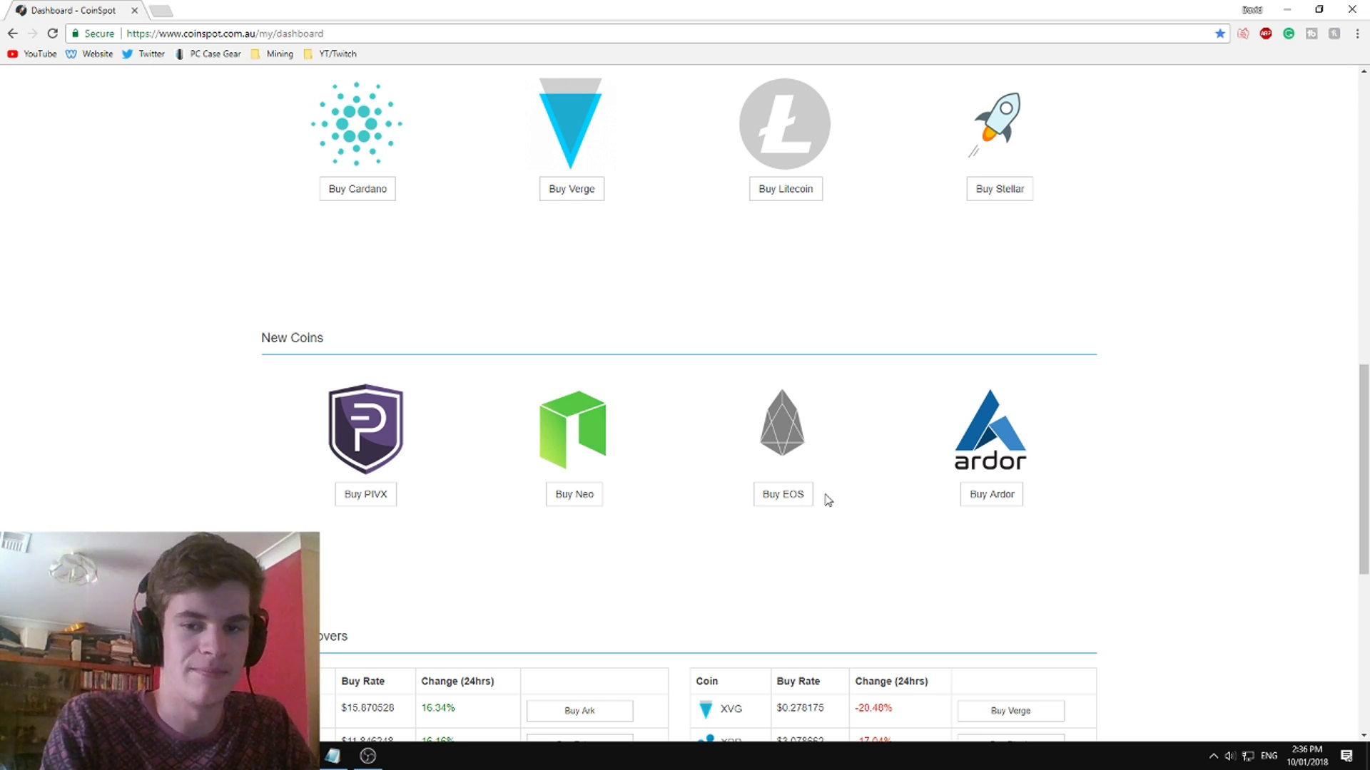
scroll(818, 500, "down", 2)
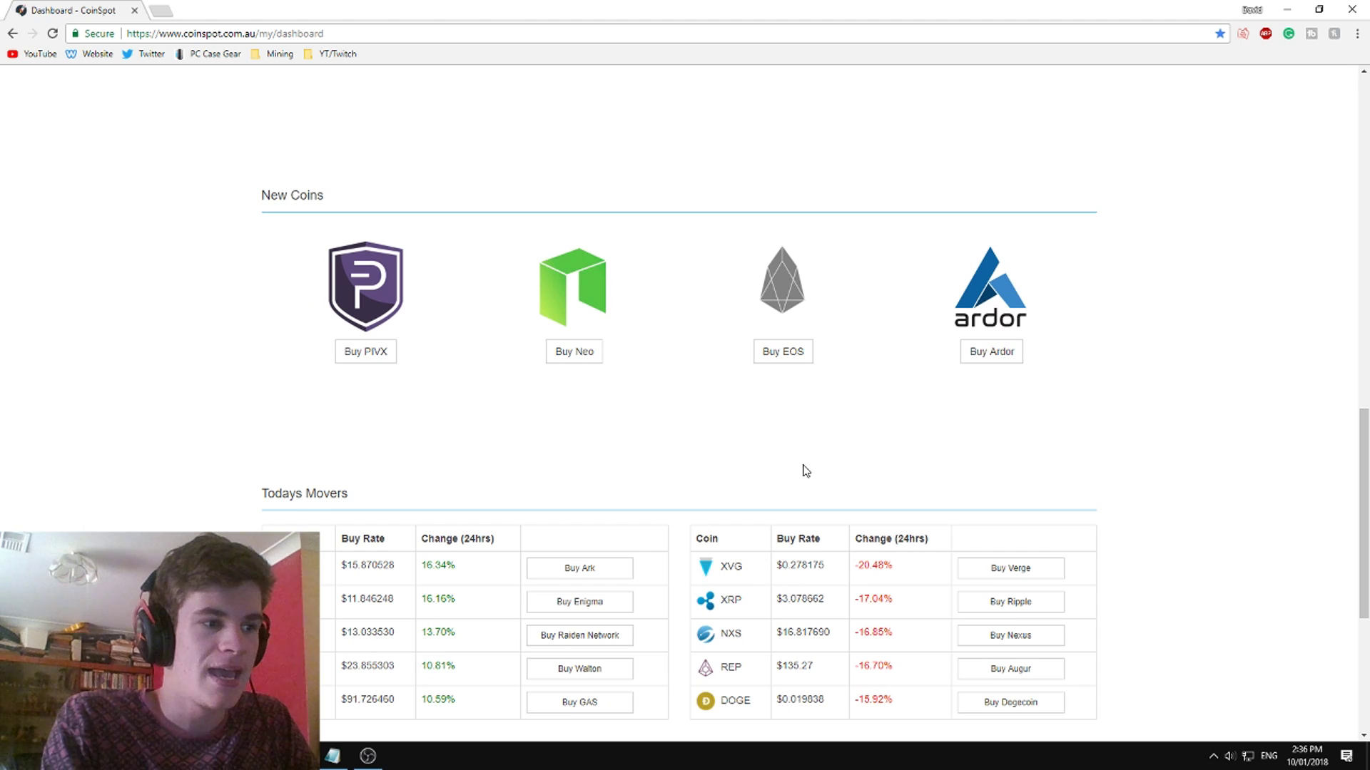
scroll(805, 470, "down", 4)
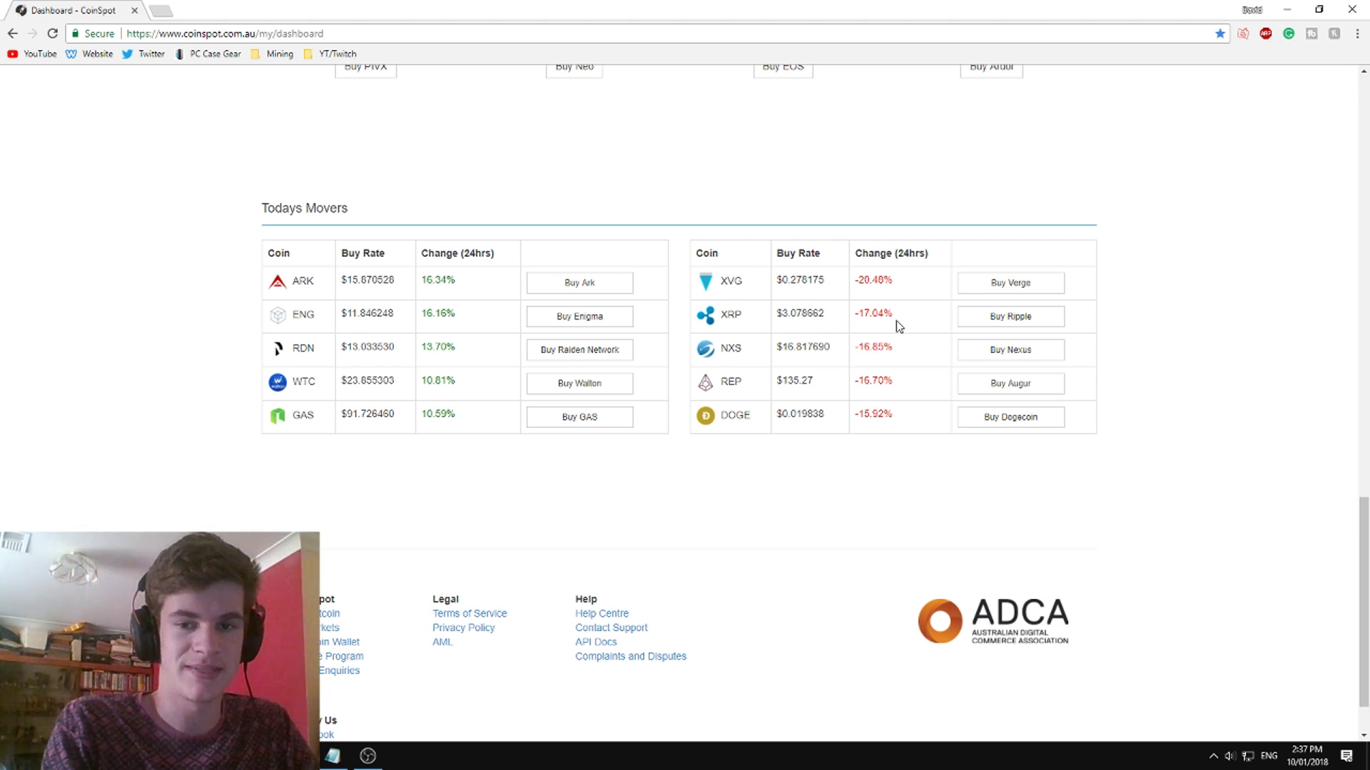
scroll(871, 483, "down", 1)
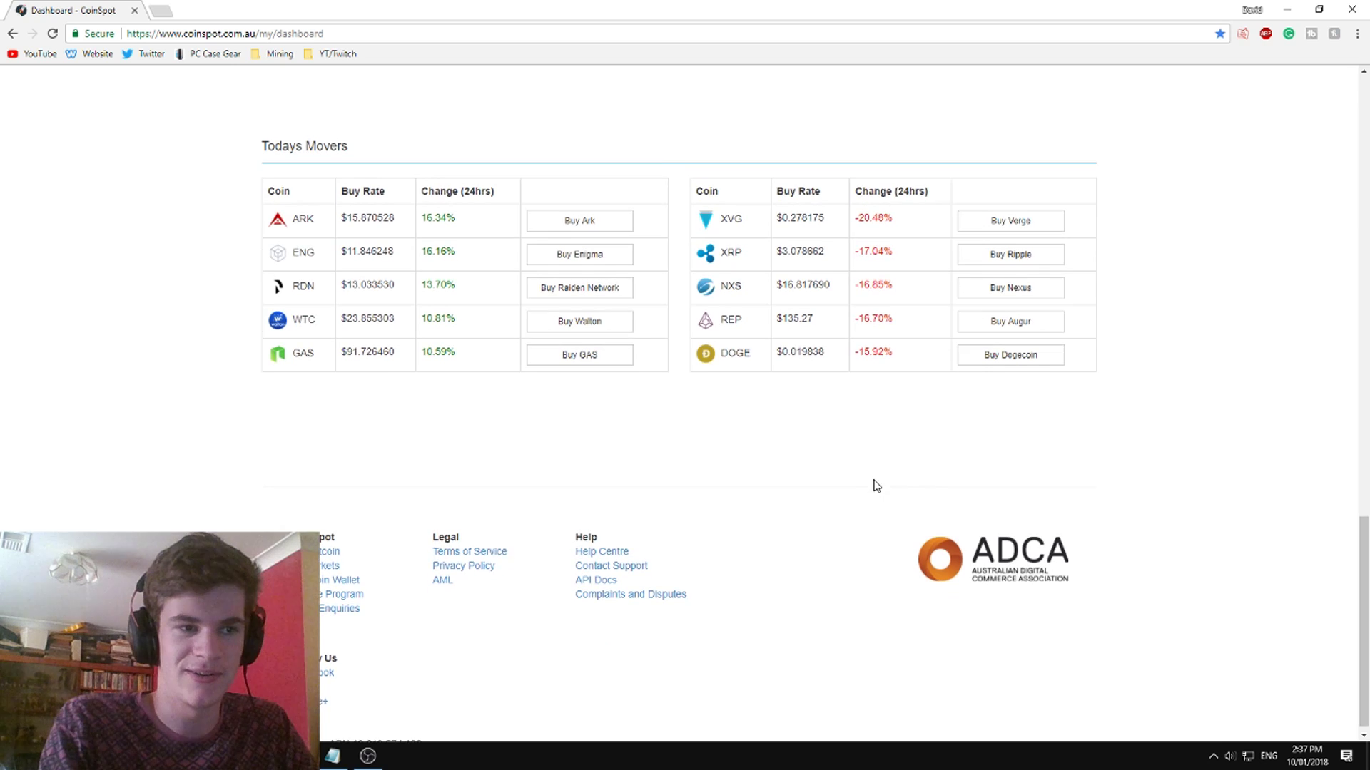
Open the Buy/Sell page and review the coin list's buy rates, sell rates, market caps and 24-hour changes.
scroll(936, 531, "up", 10)
scroll(935, 531, "up", 3)
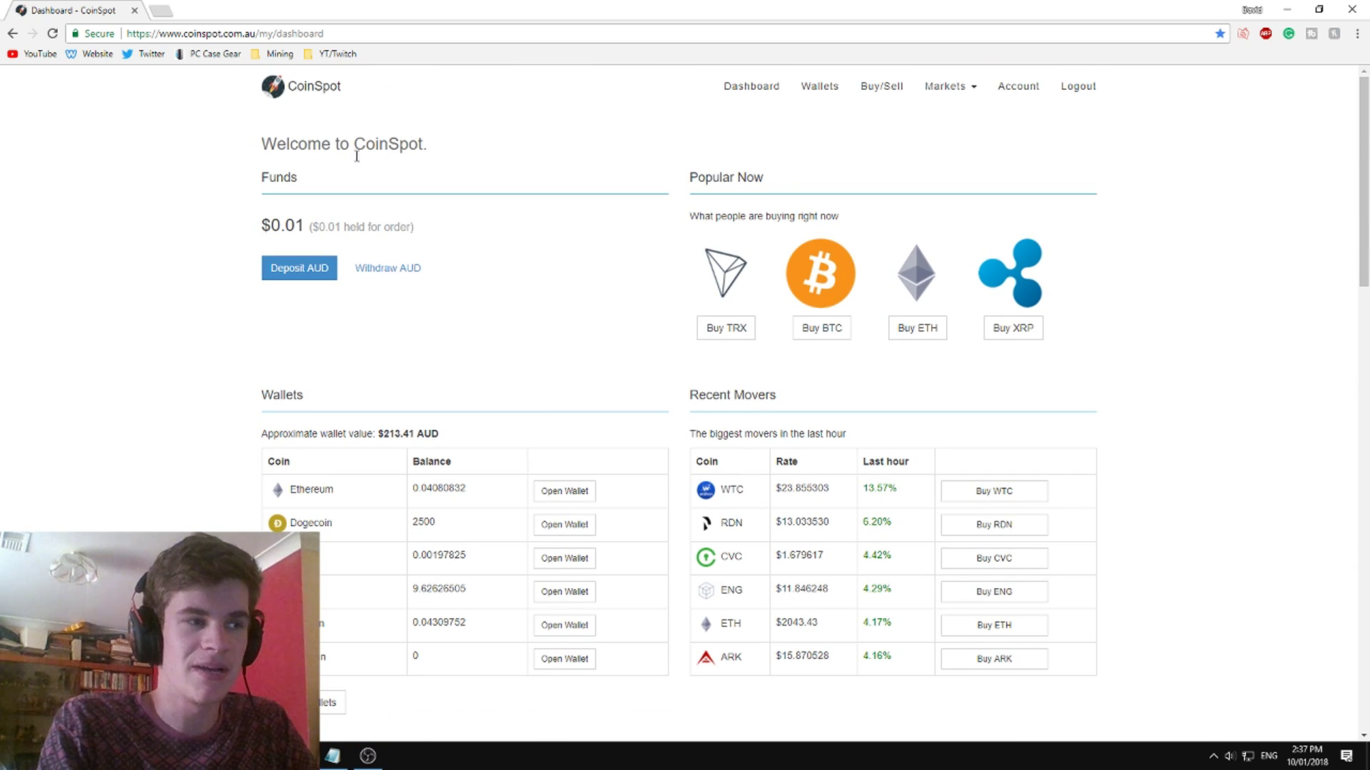
left_click(889, 89)
scroll(658, 309, "down", 1)
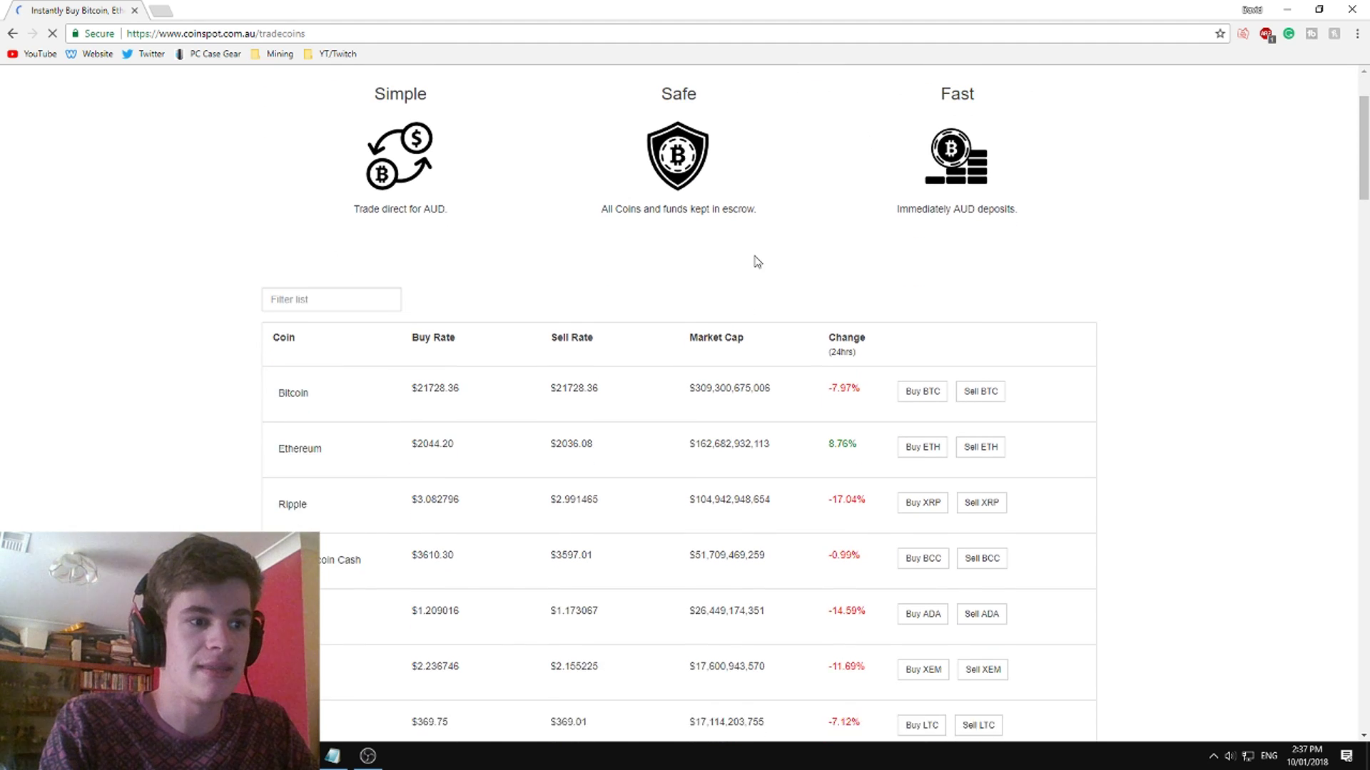
scroll(906, 312, "up", 1)
scroll(386, 309, "down", 4)
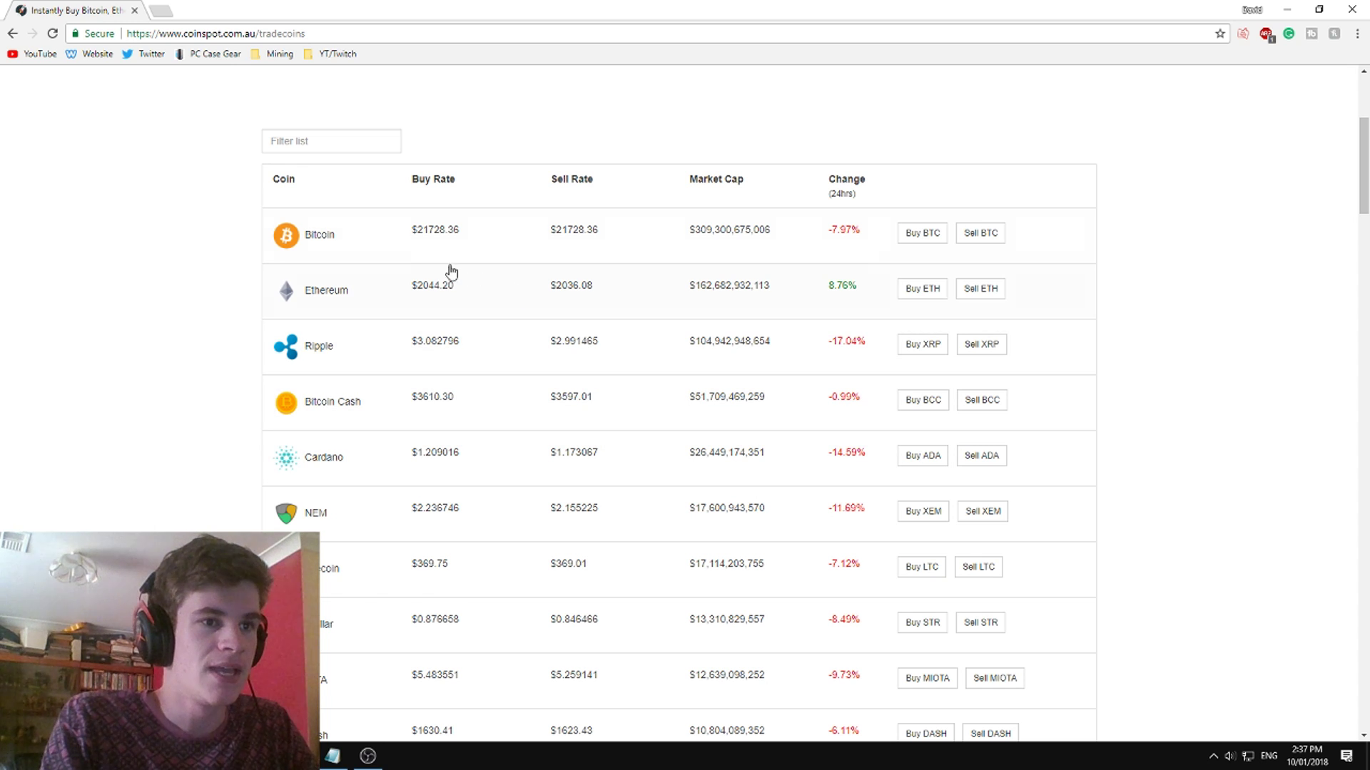
Open the buy page for Bitcoin and highlight the current BTC to AUD exchange rate.
left_click(911, 244)
left_click(526, 443)
double_click(526, 444)
scroll(525, 214, "down", 1)
left_click_drag(520, 211, 484, 211)
left_click_drag(820, 207, 538, 224)
left_click(678, 224)
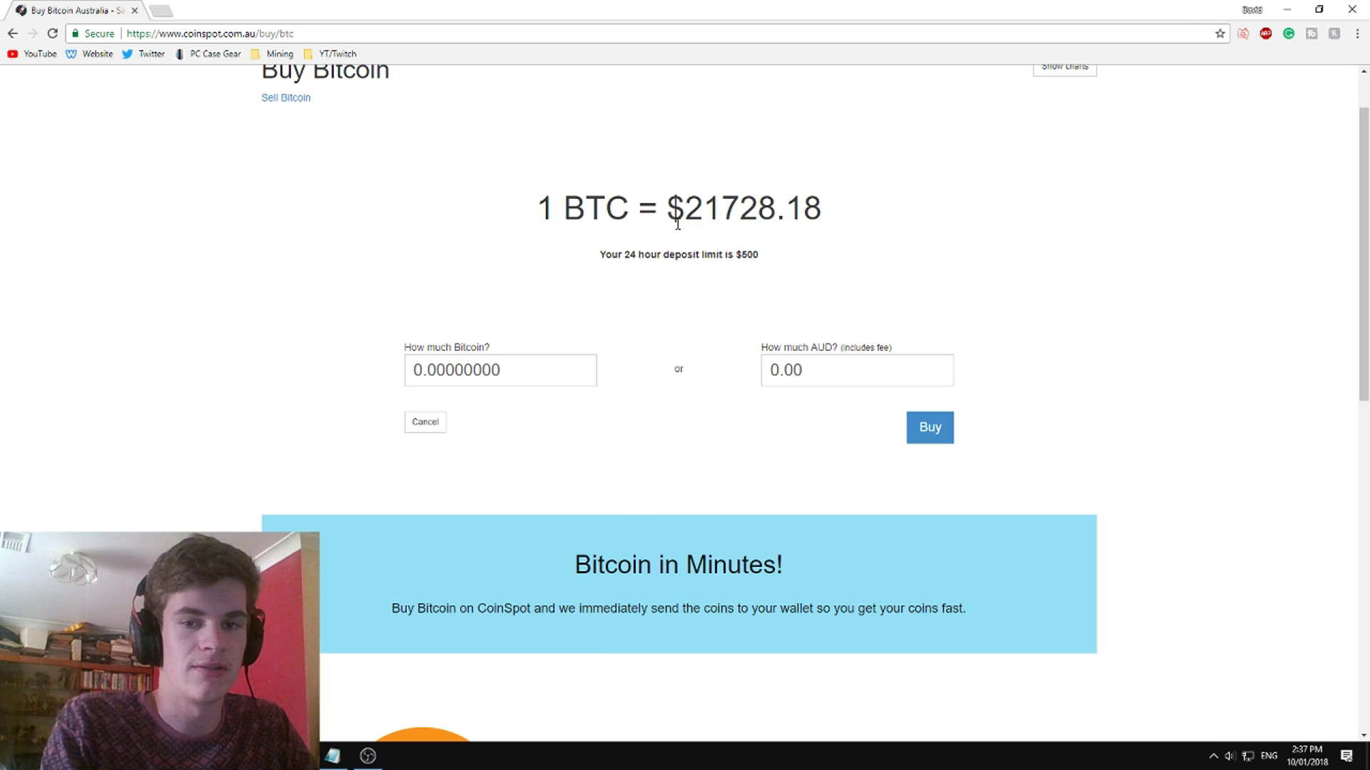
Enter 0.1 as the Bitcoin amount to calculate its cost in AUD including the fee.
left_click(500, 370)
left_click_drag(502, 370, 428, 370)
type("1")
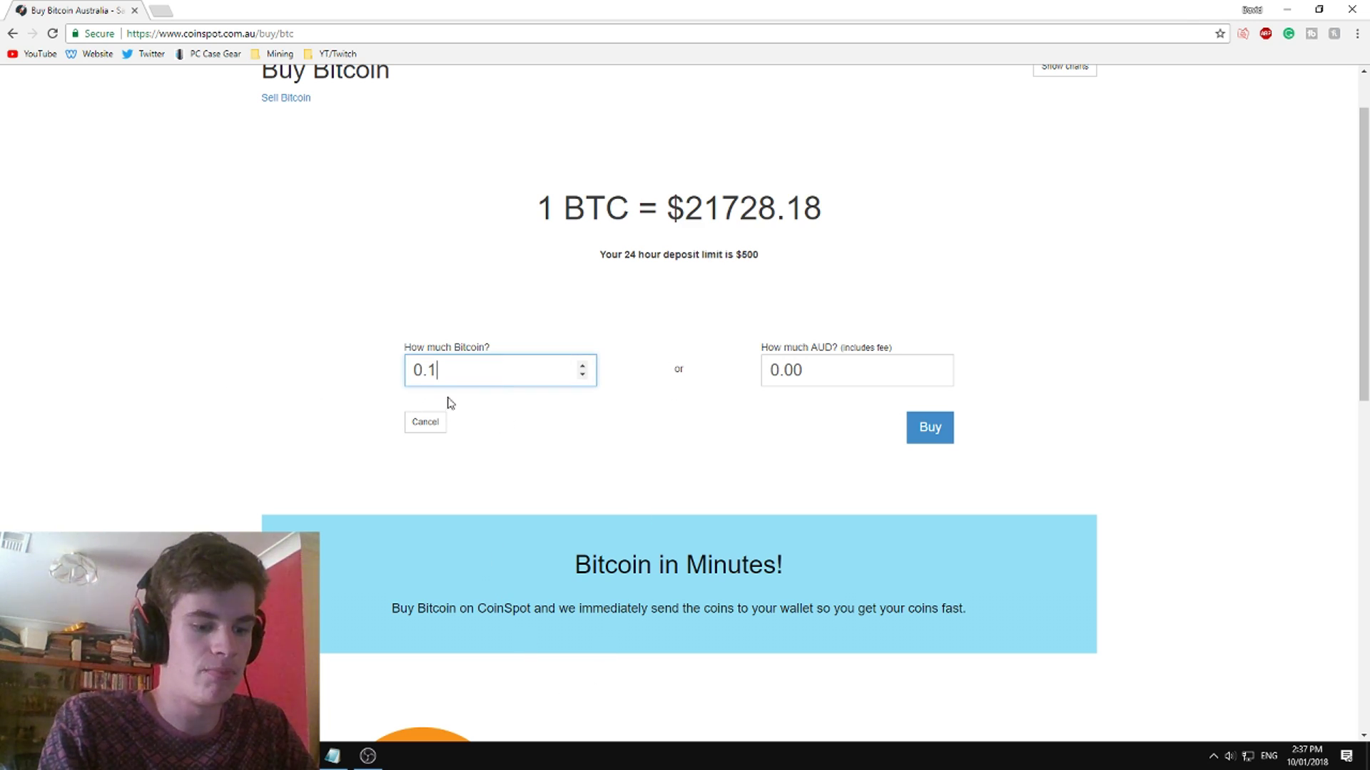
left_click(560, 432)
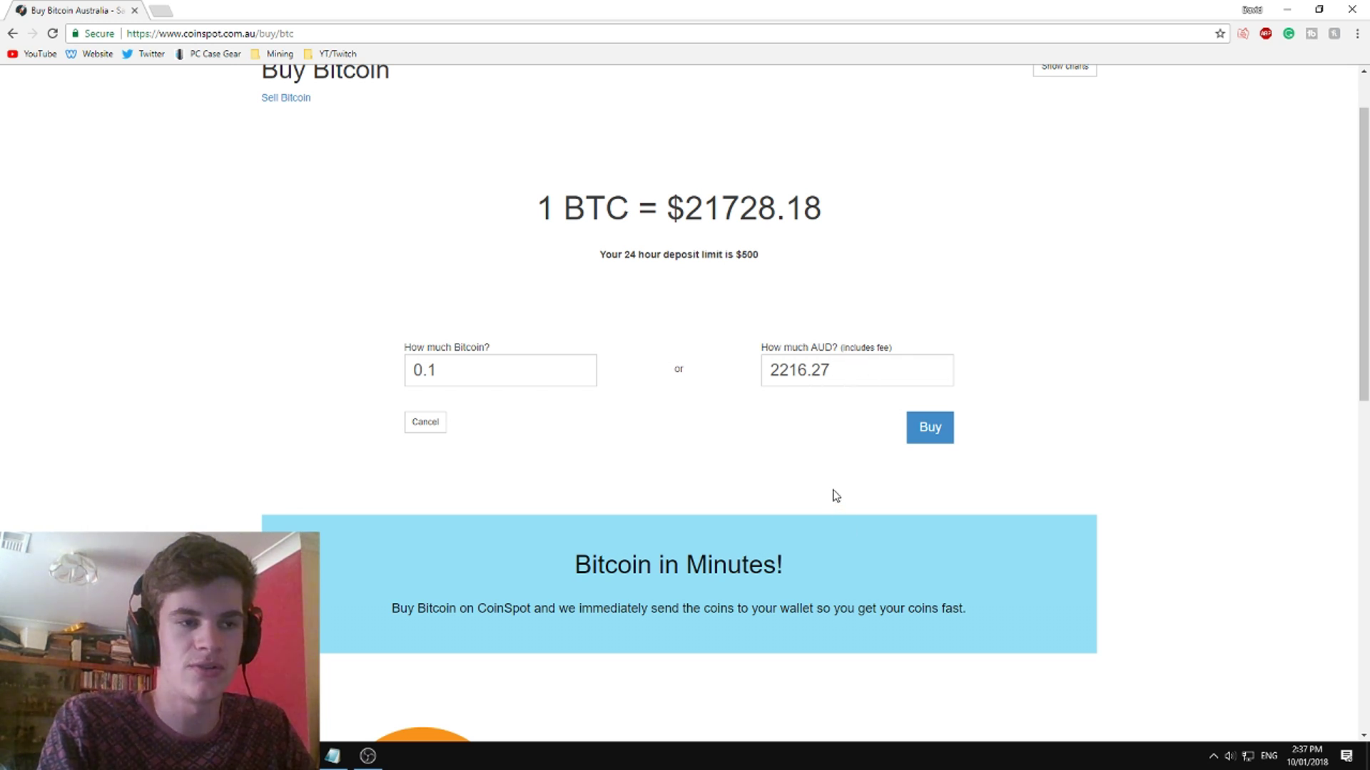
Set the purchase amount to 50 AUD and look over the Bitcoin information below the buy form.
double_click(851, 384)
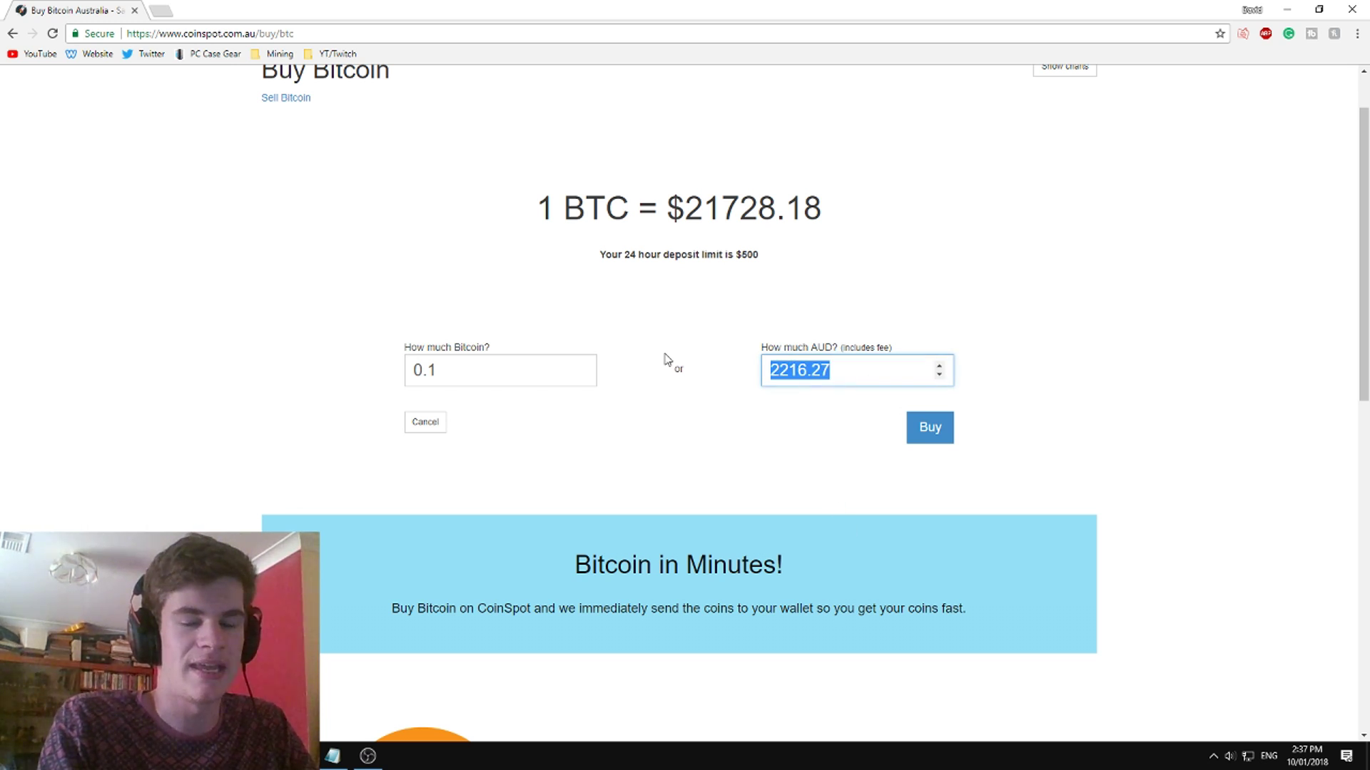
type("50")
left_click(679, 435)
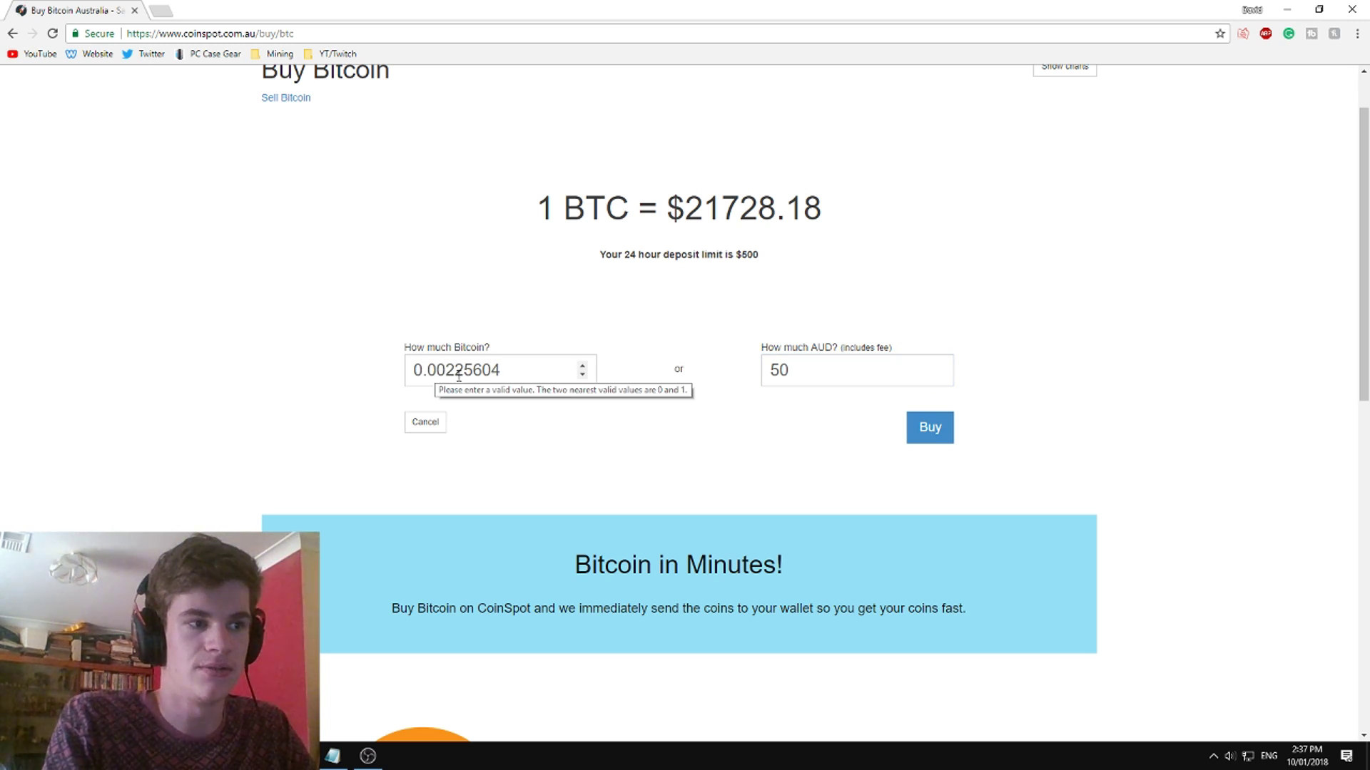
scroll(698, 478, "down", 4)
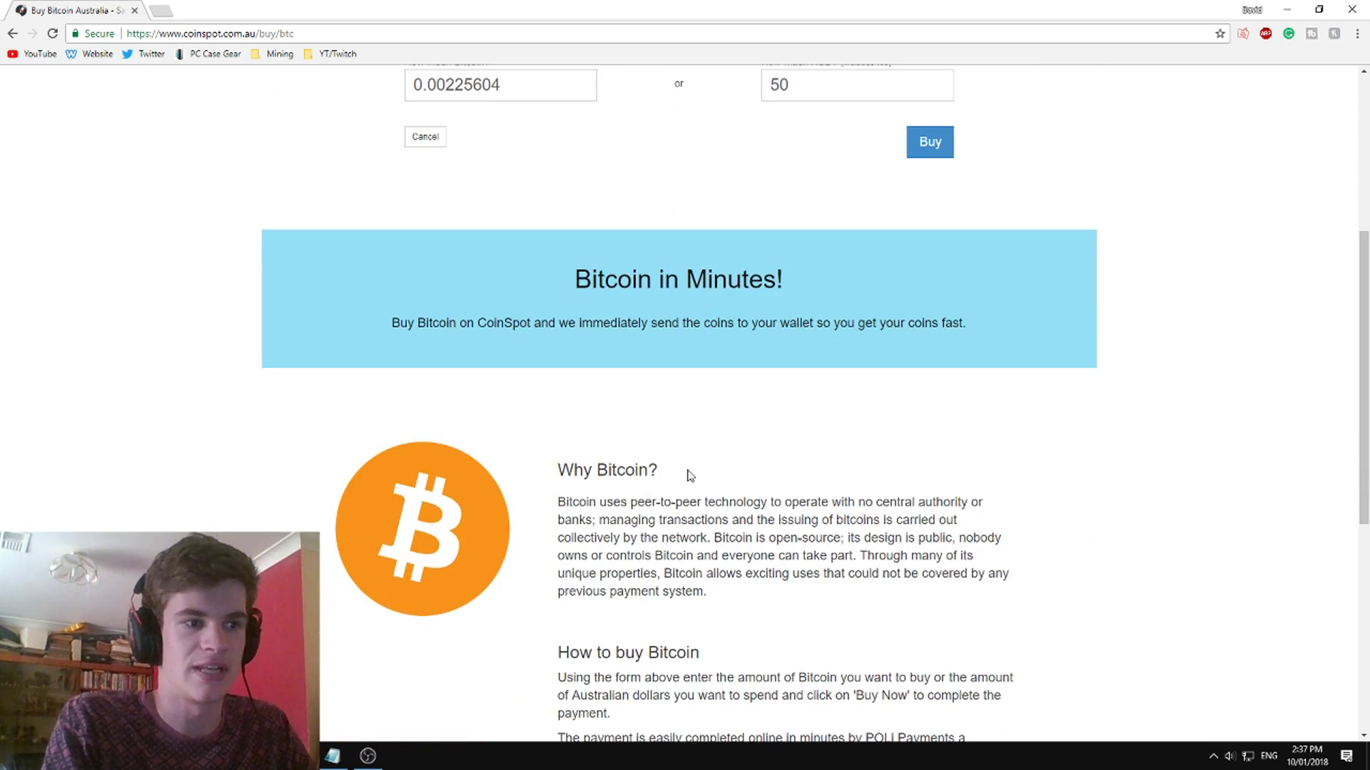
scroll(806, 478, "down", 1)
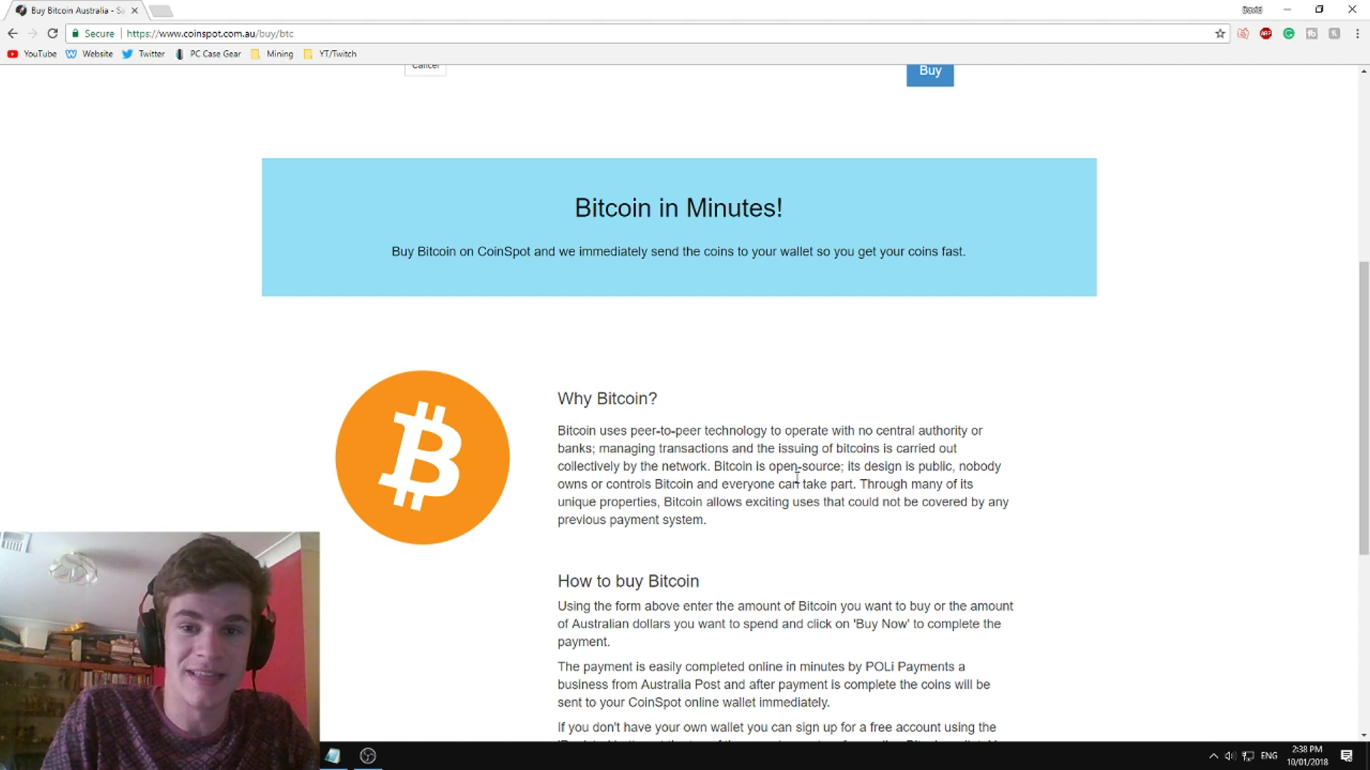
scroll(173, 414, "down", 5)
scroll(856, 483, "up", 9)
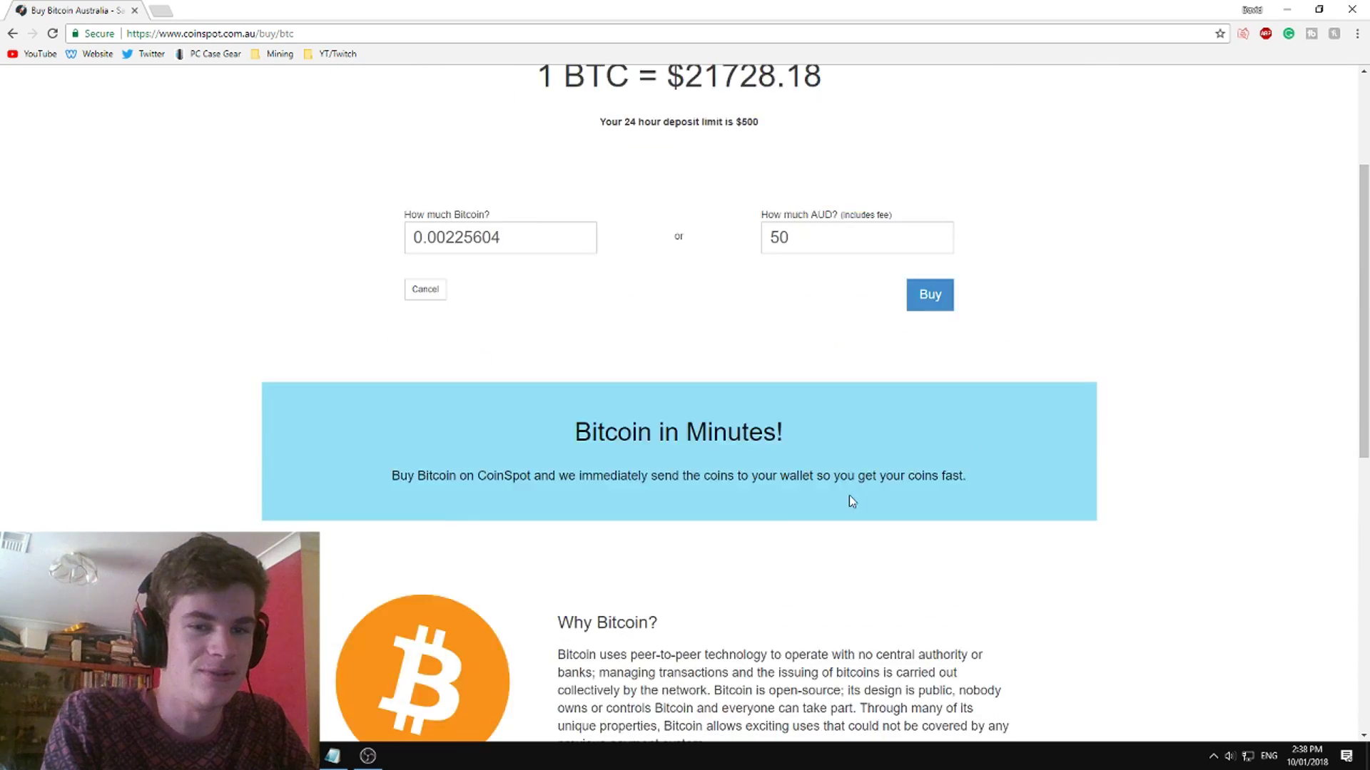
Open the BTC/AUD market and switch the Bitcoin price chart through the 1W, 4W and 3M ranges.
left_click(955, 88)
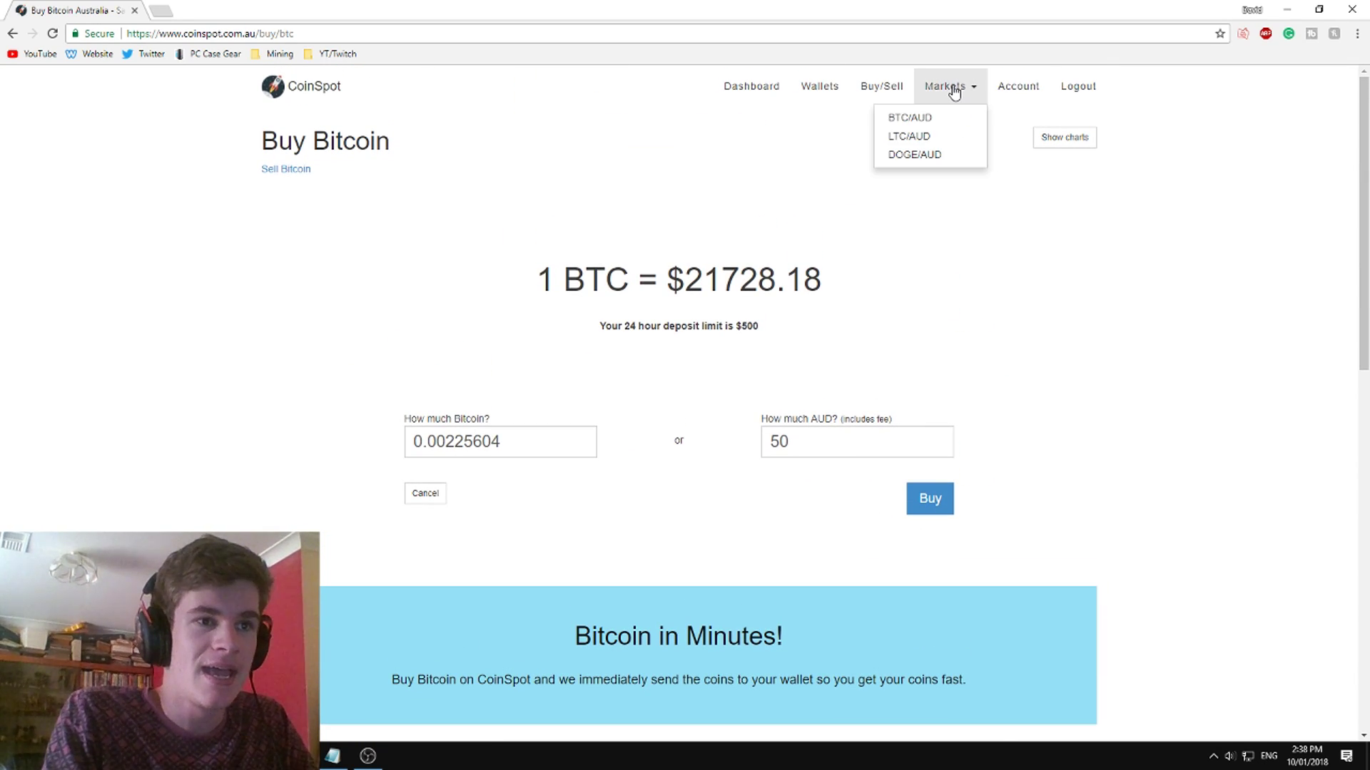
left_click(917, 115)
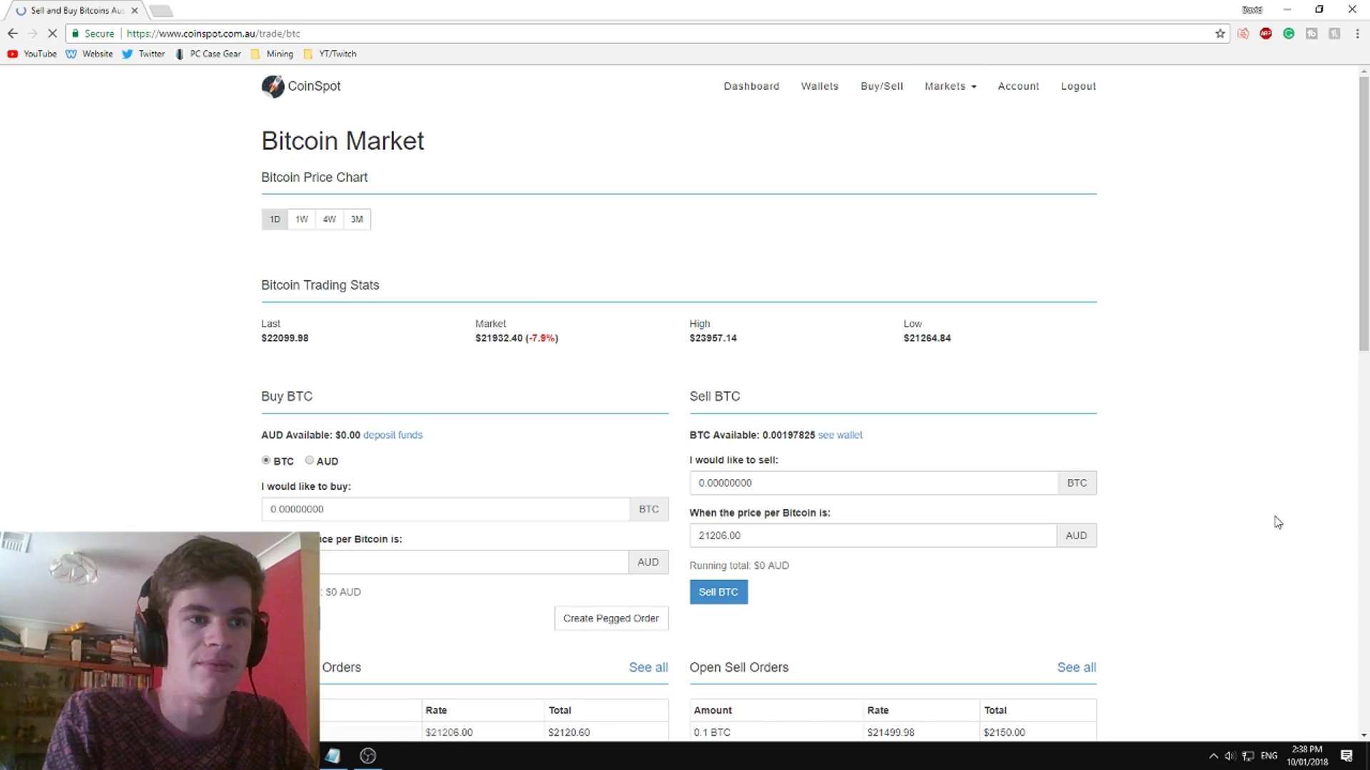
scroll(528, 325, "down", 1)
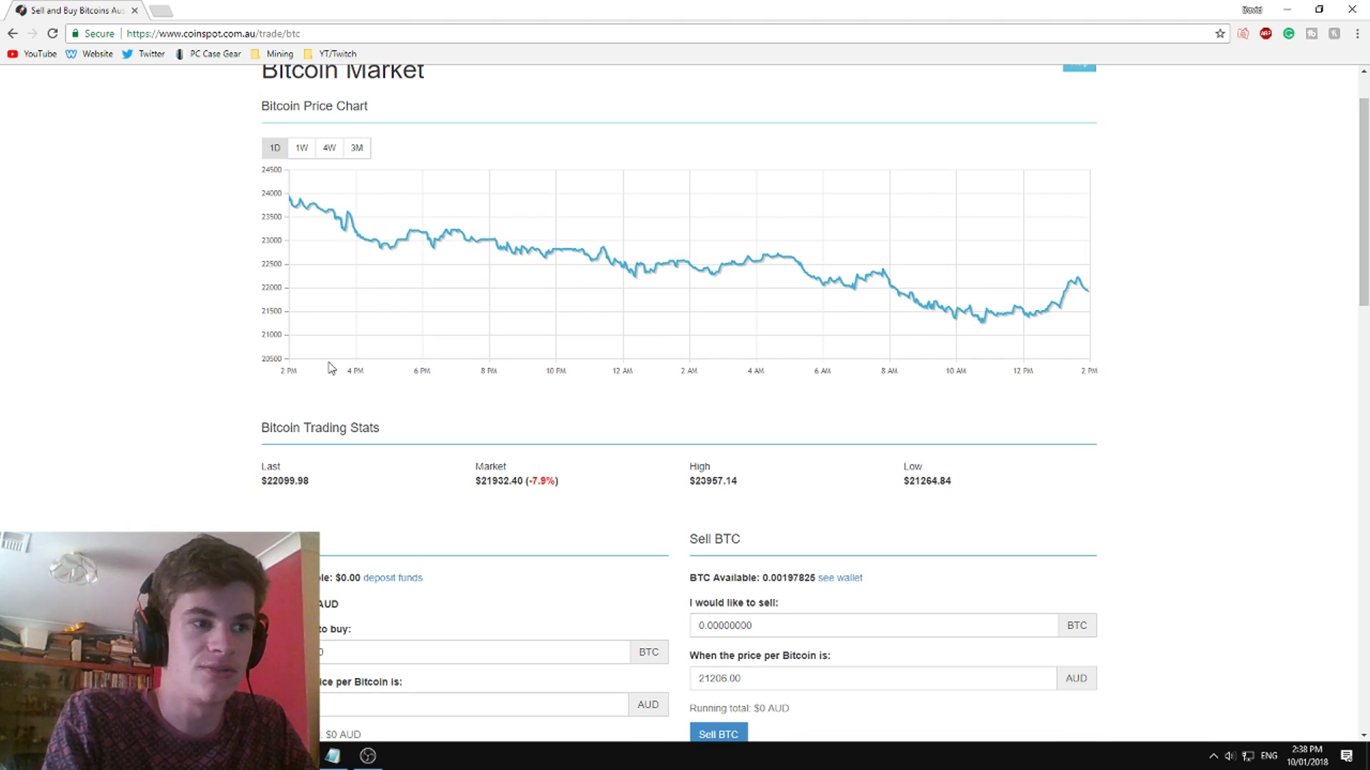
left_click(301, 155)
left_click(330, 150)
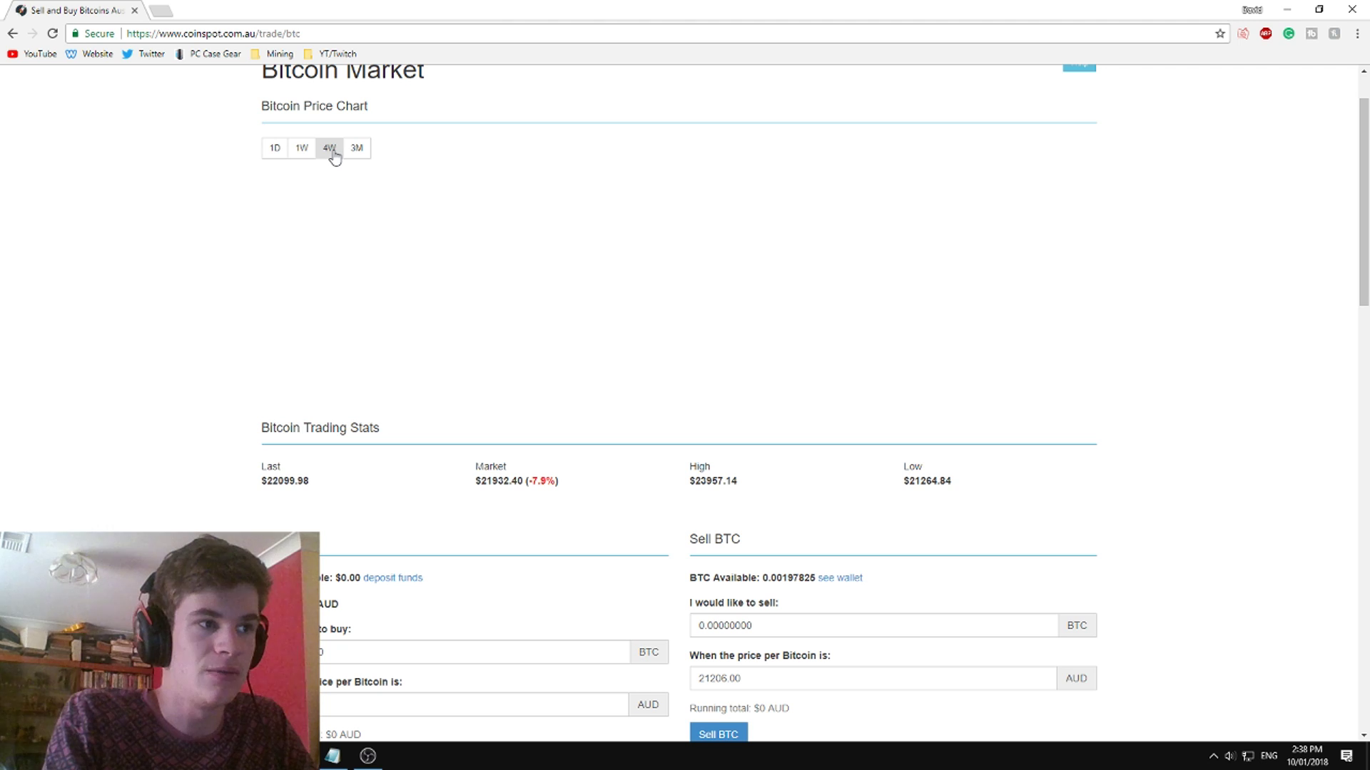
left_click(363, 154)
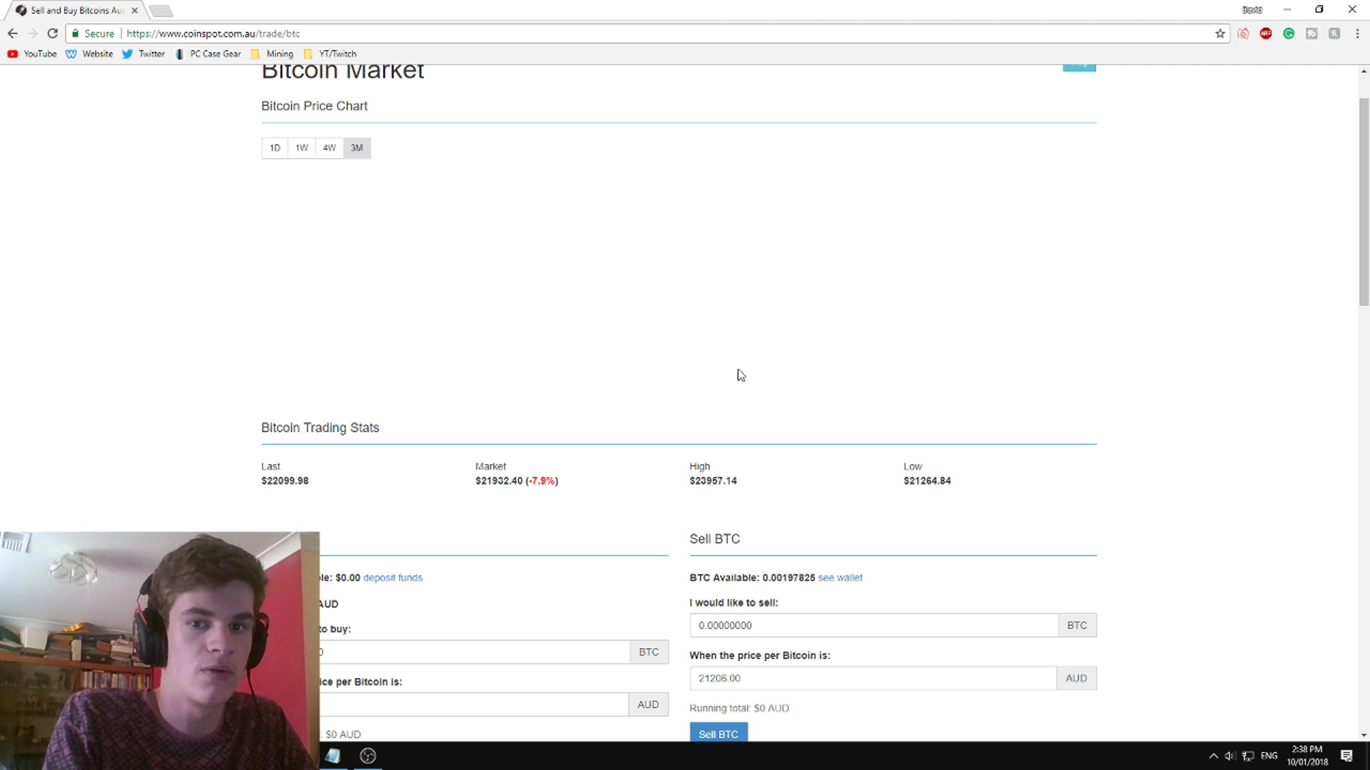
Examine the Bitcoin market's trading stats, buy and sell forms, open orders and recently completed orders.
scroll(677, 353, "down", 3)
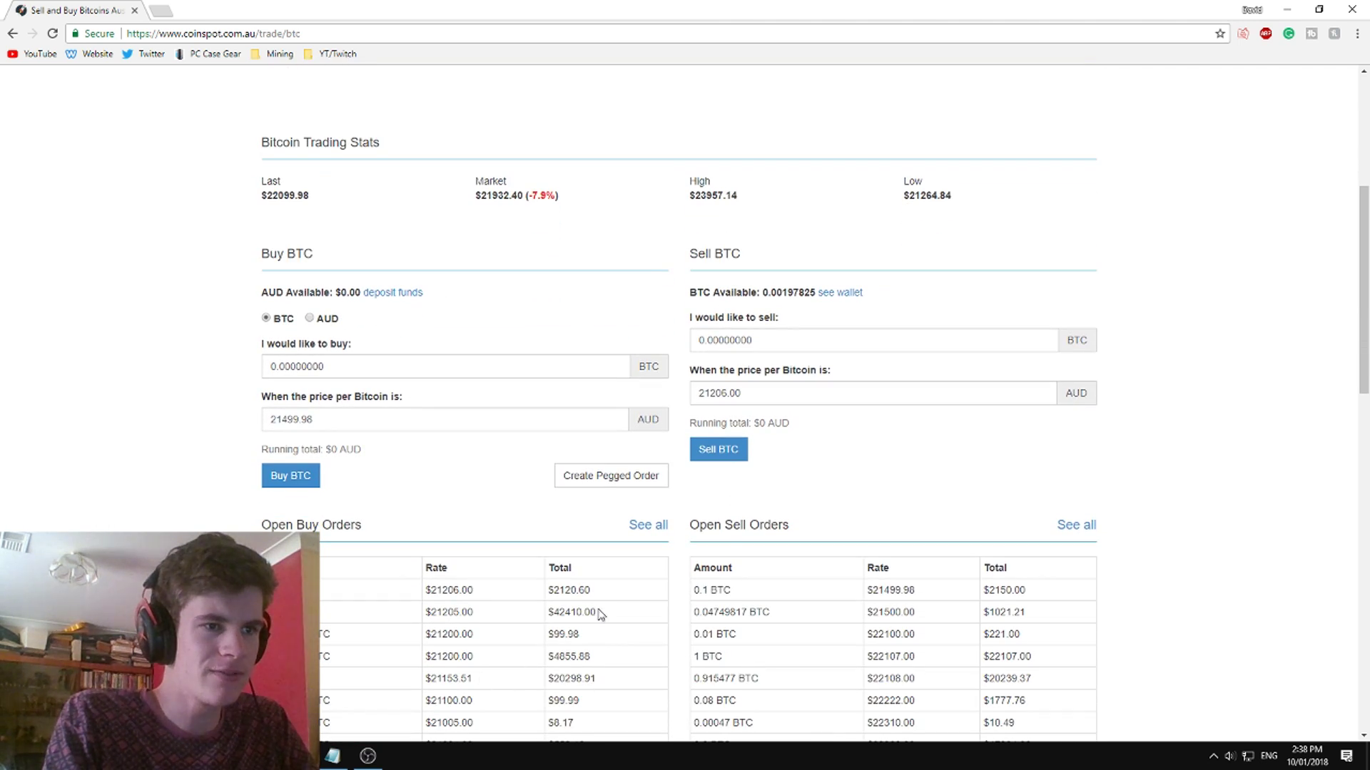
scroll(663, 256, "down", 2)
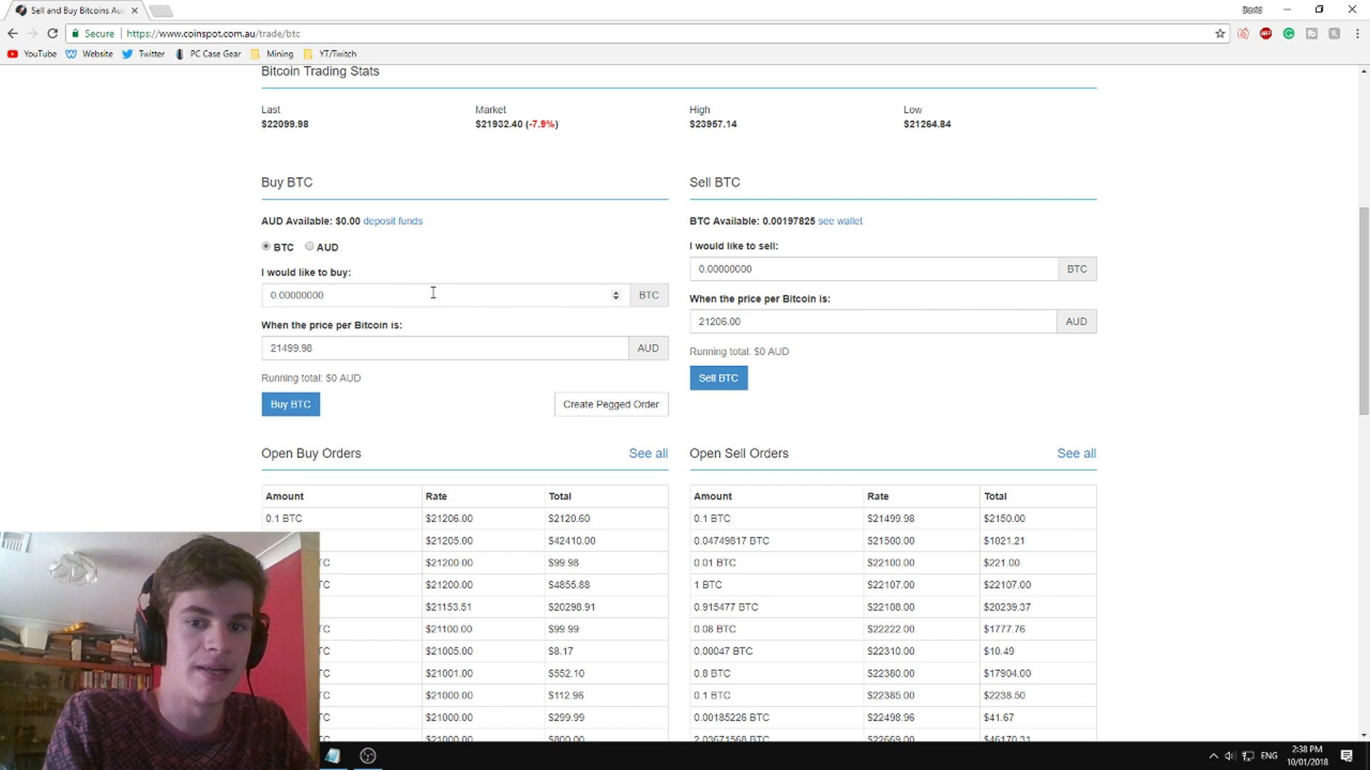
scroll(637, 407, "down", 5)
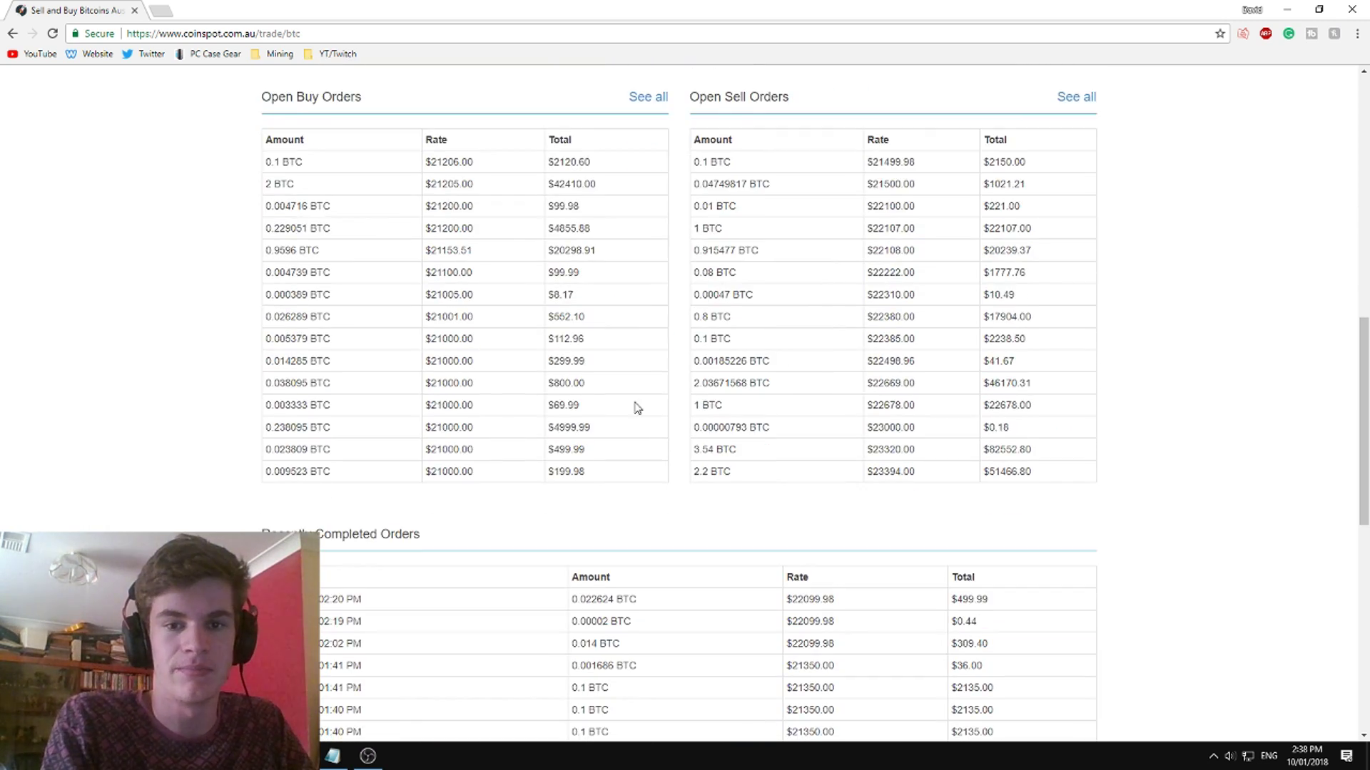
scroll(637, 407, "down", 10)
scroll(632, 223, "up", 10)
scroll(774, 523, "down", 3)
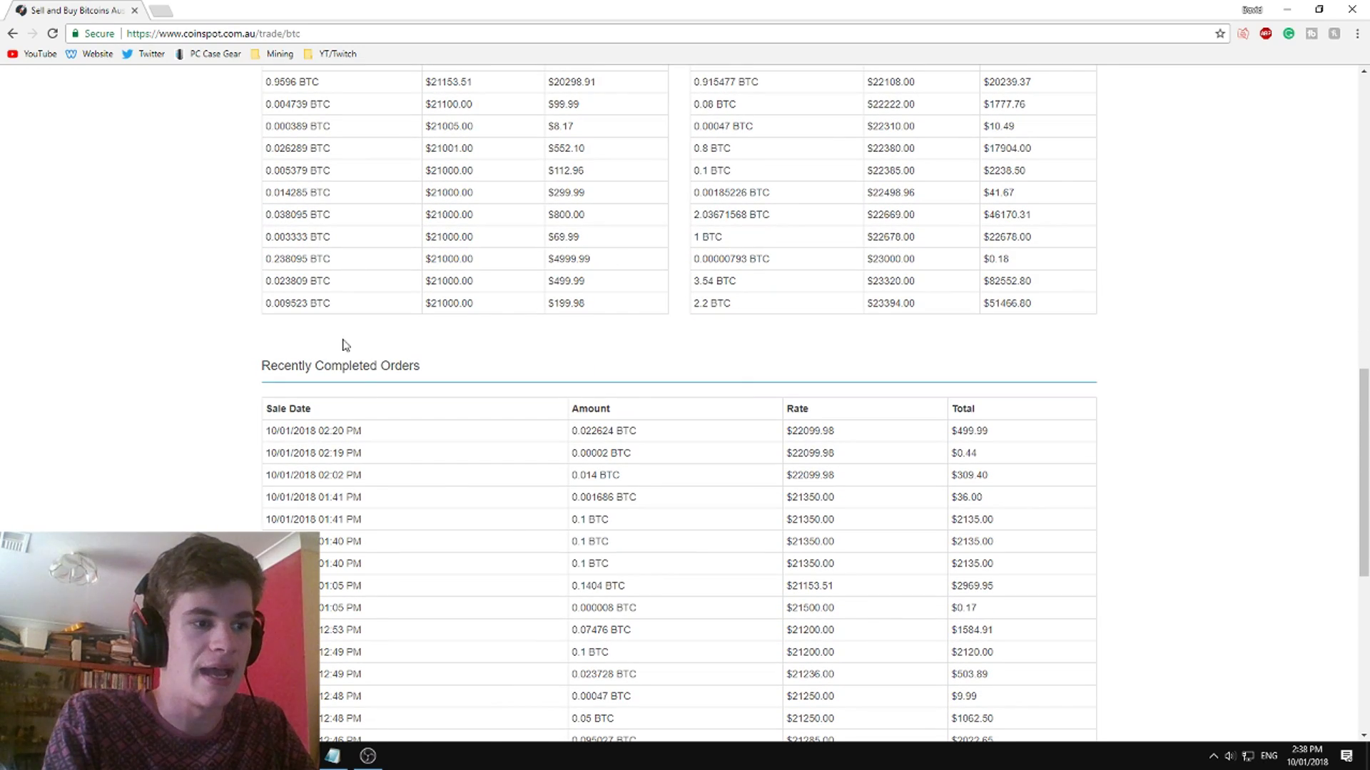
scroll(957, 514, "up", 12)
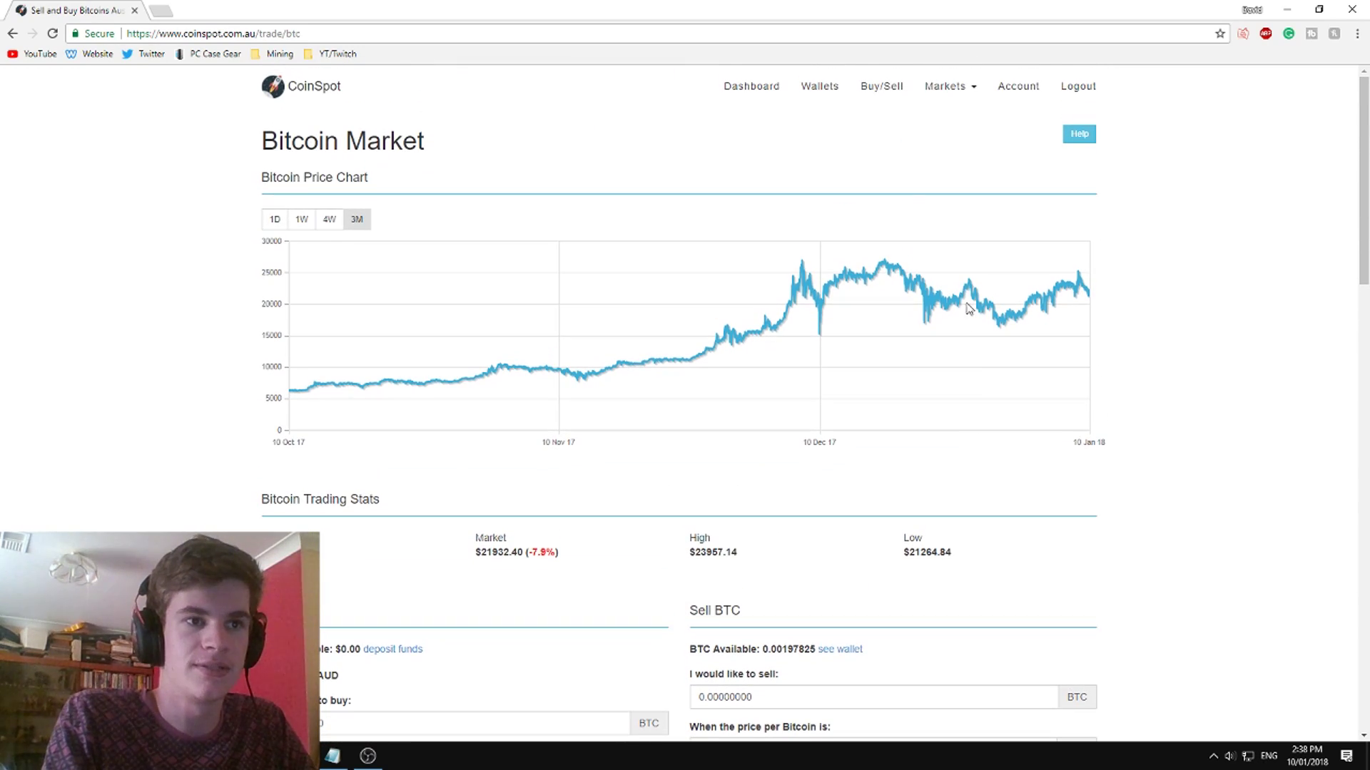
Open the affiliate dashboard from the account page and highlight the affiliate link in the account details.
left_click(961, 87)
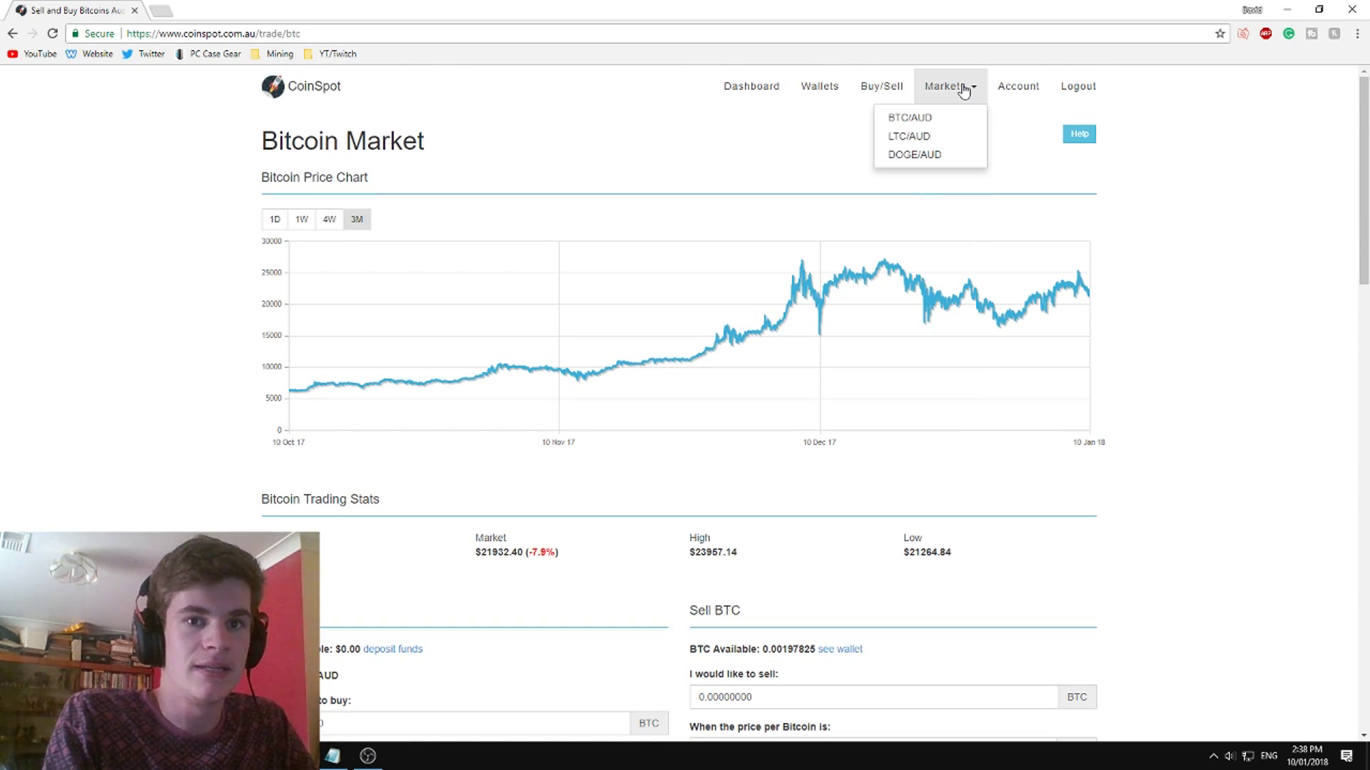
left_click(1032, 87)
left_click(369, 237)
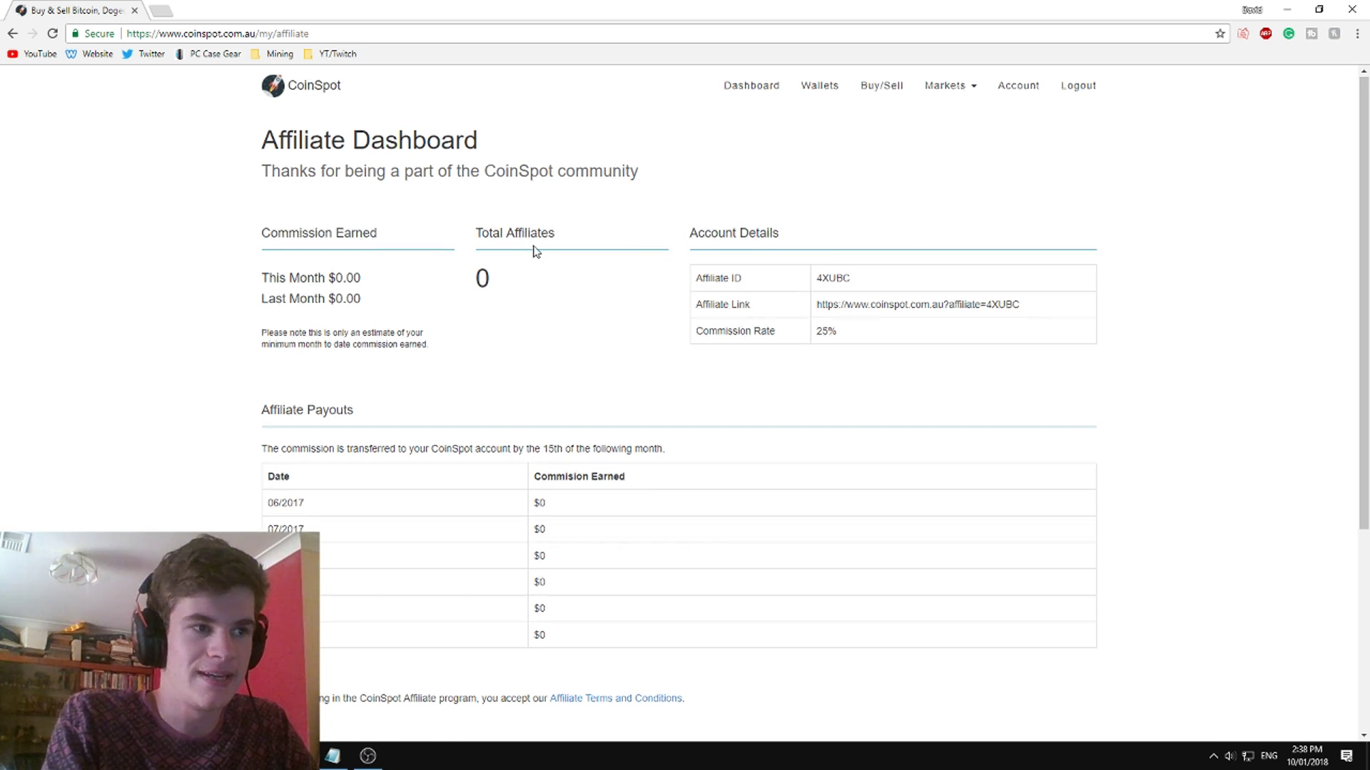
scroll(535, 250, "down", 1)
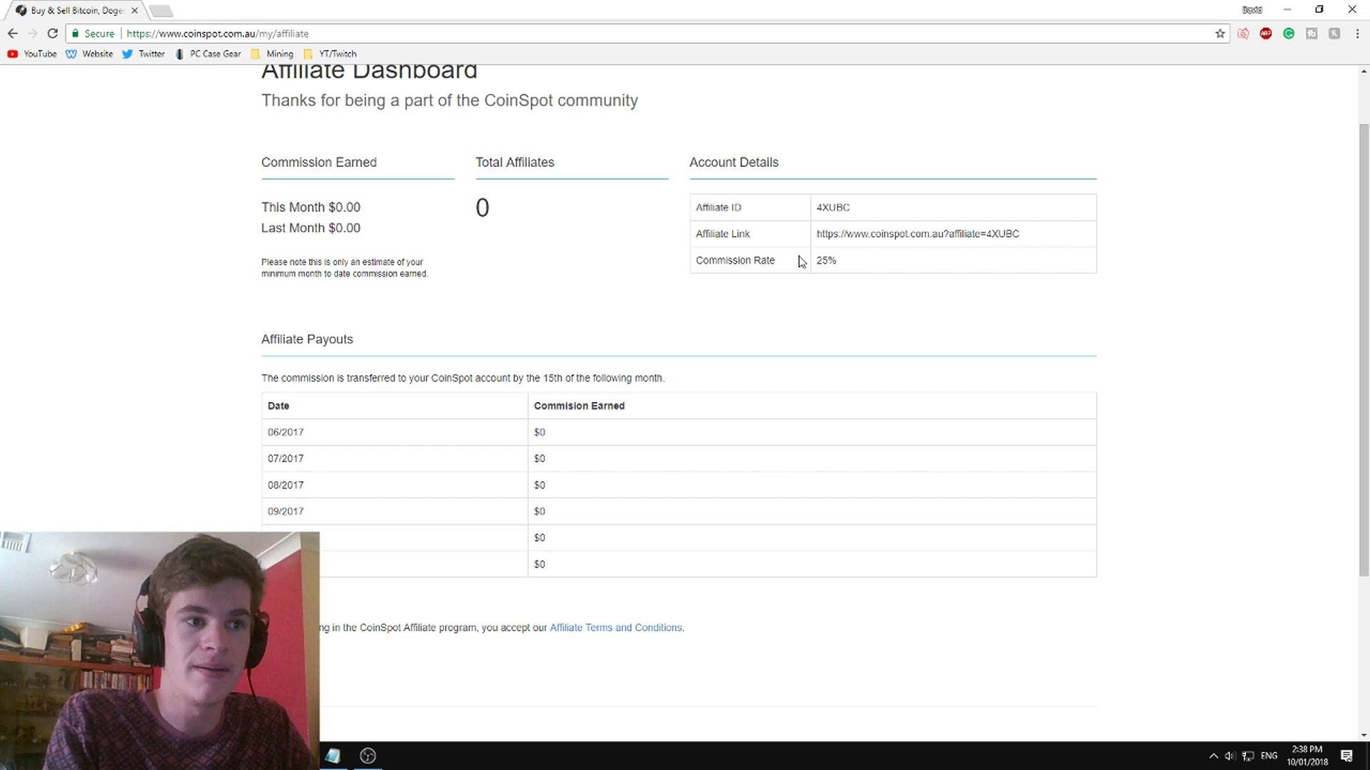
left_click_drag(1043, 240, 815, 246)
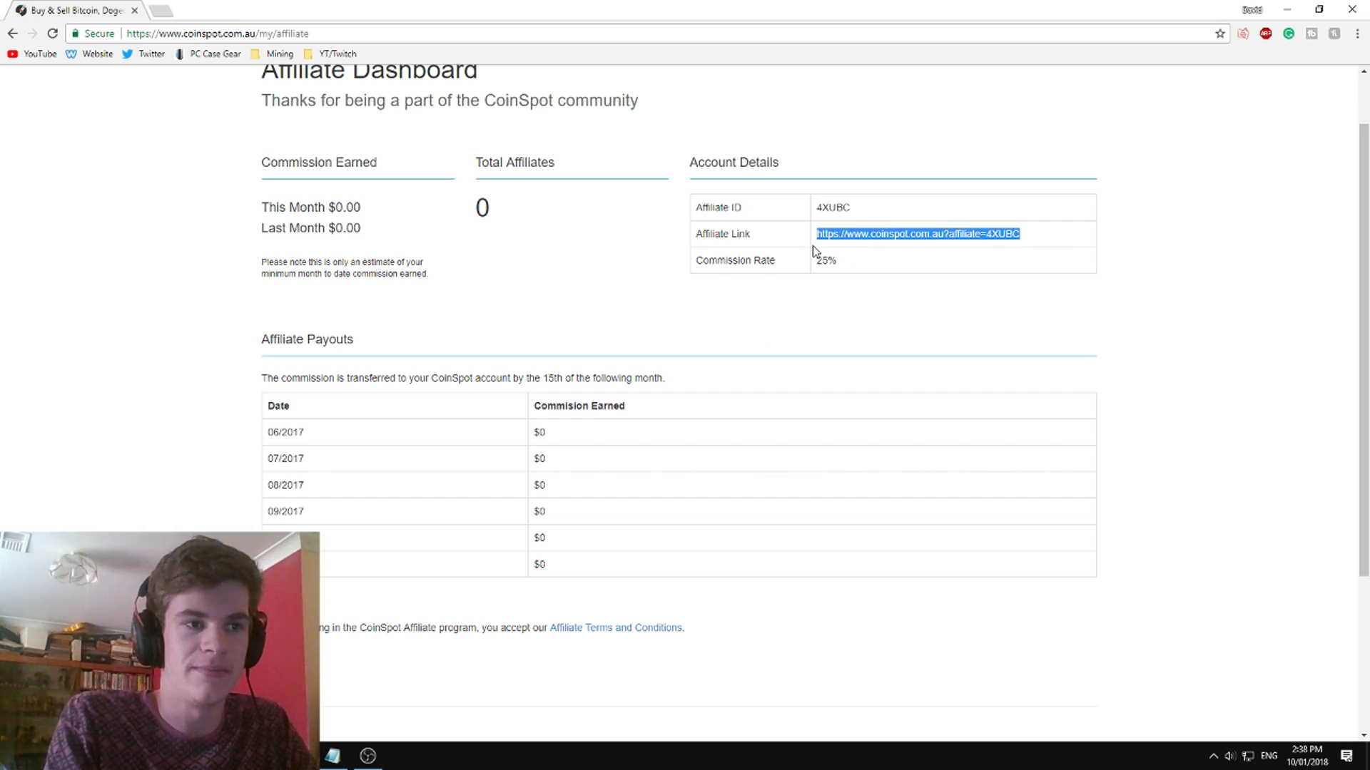
left_click(781, 397)
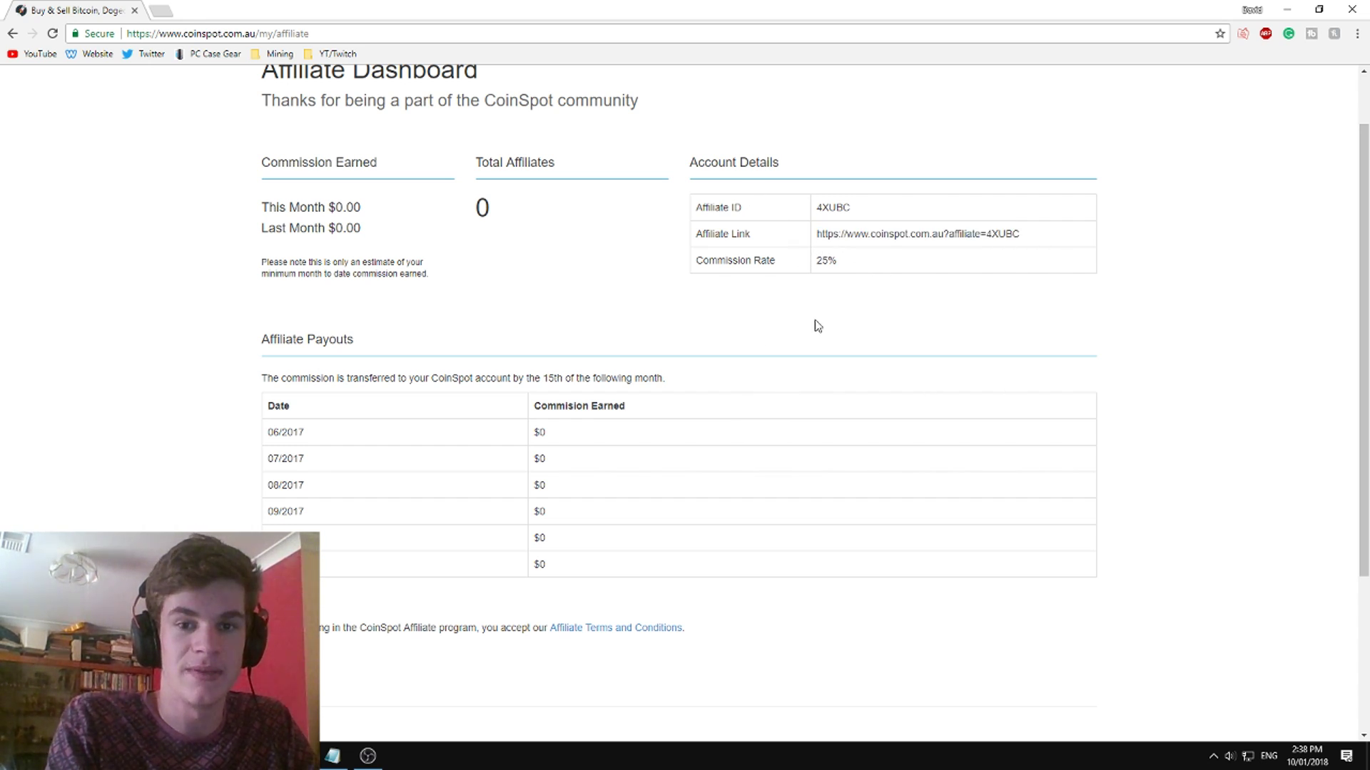
scroll(815, 360, "down", 3)
scroll(817, 371, "up", 3)
scroll(819, 464, "down", 3)
scroll(820, 440, "up", 3)
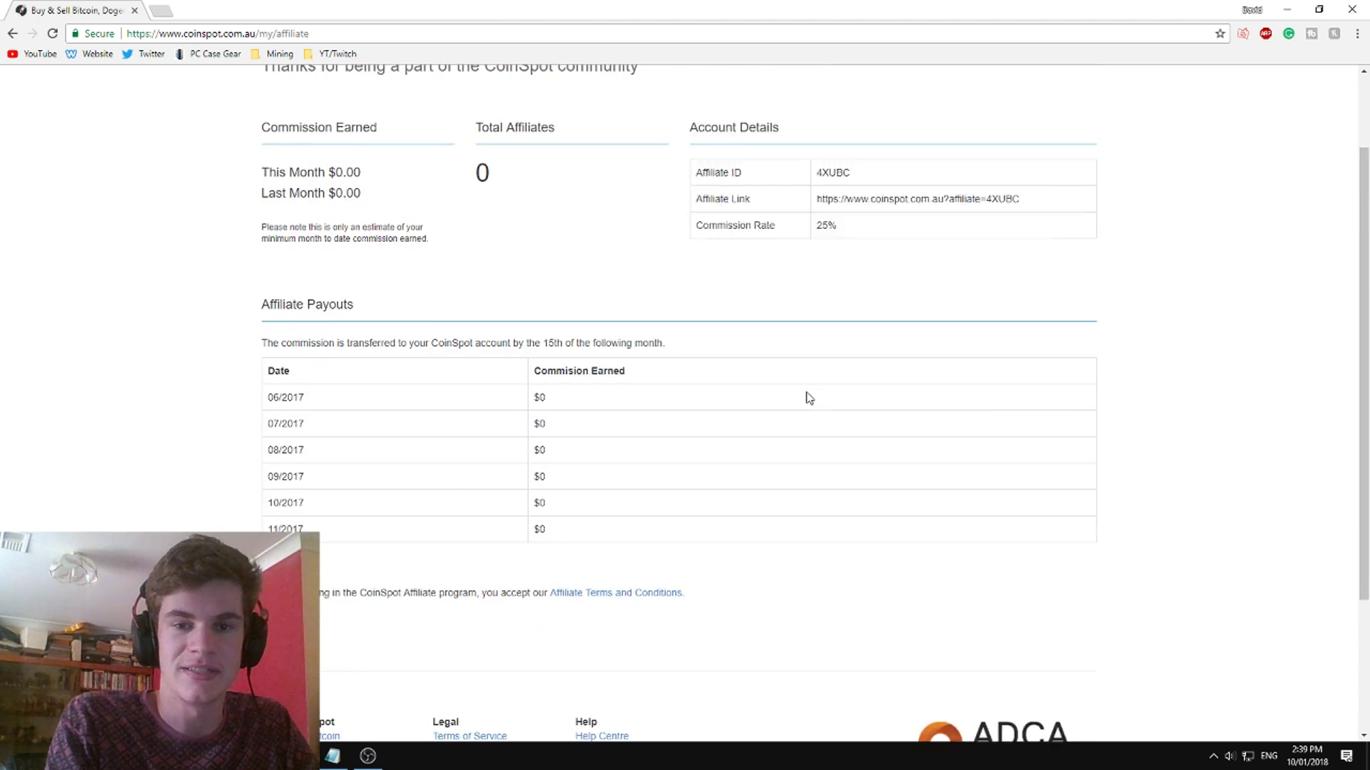
scroll(749, 528, "up", 1)
scroll(726, 483, "up", 1)
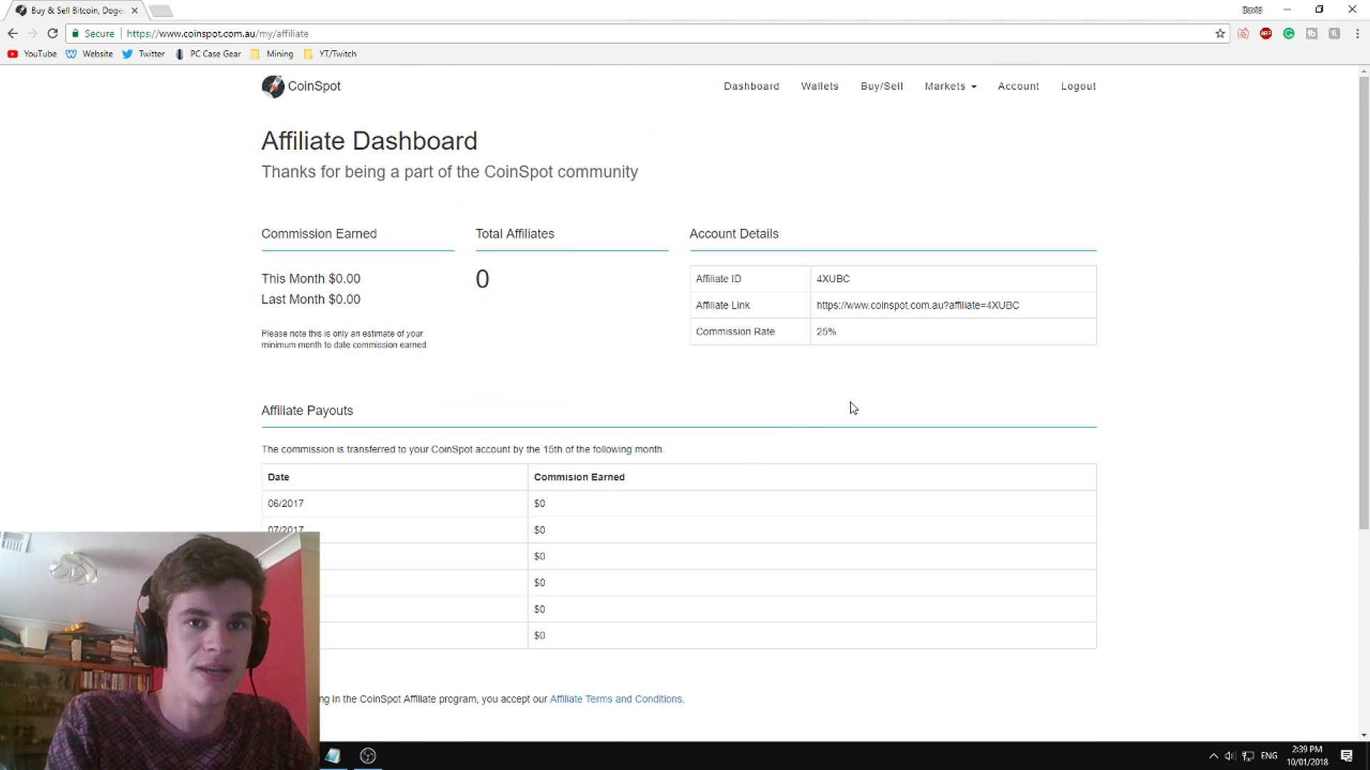
Revisit the AUD withdrawal page from the dashboard and look through the full wallets list.
left_click(753, 96)
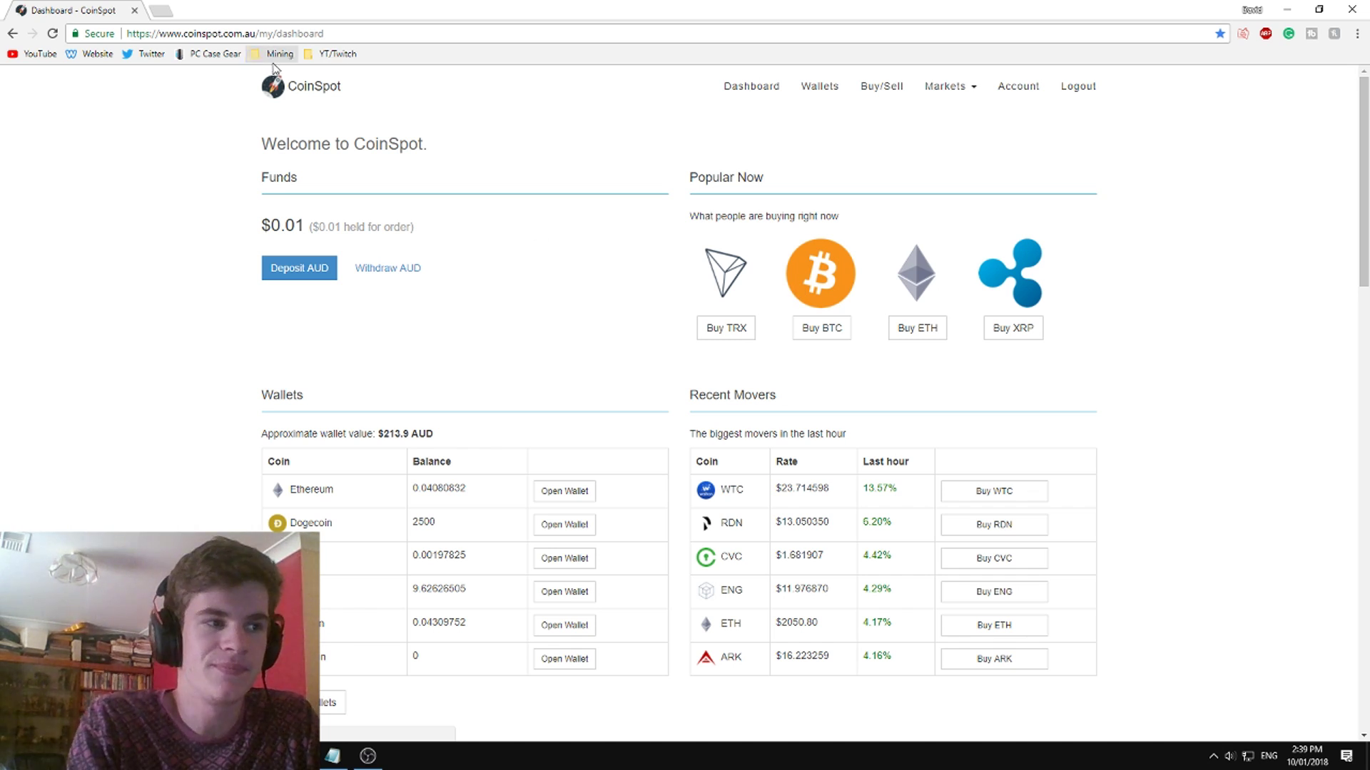
left_click(395, 266)
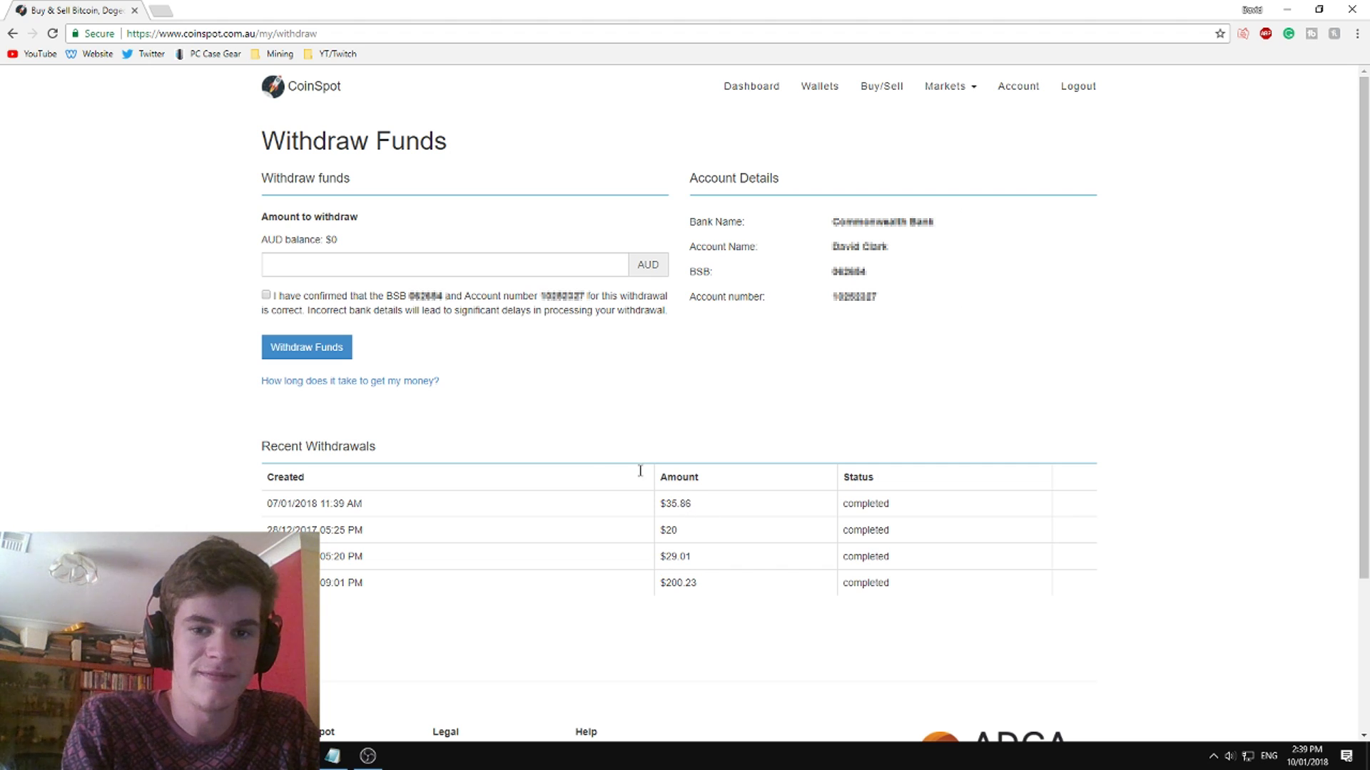
left_click(817, 86)
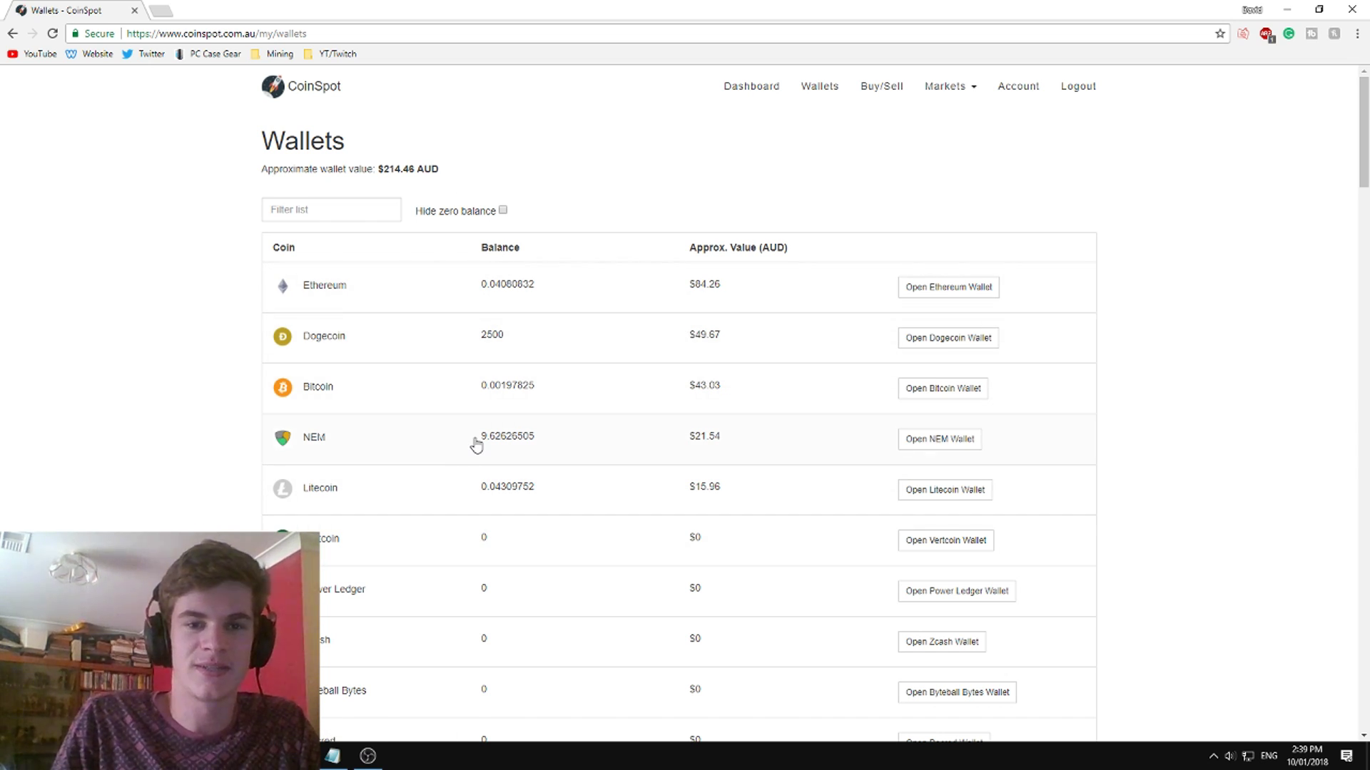
scroll(727, 336, "down", 5)
scroll(737, 340, "up", 5)
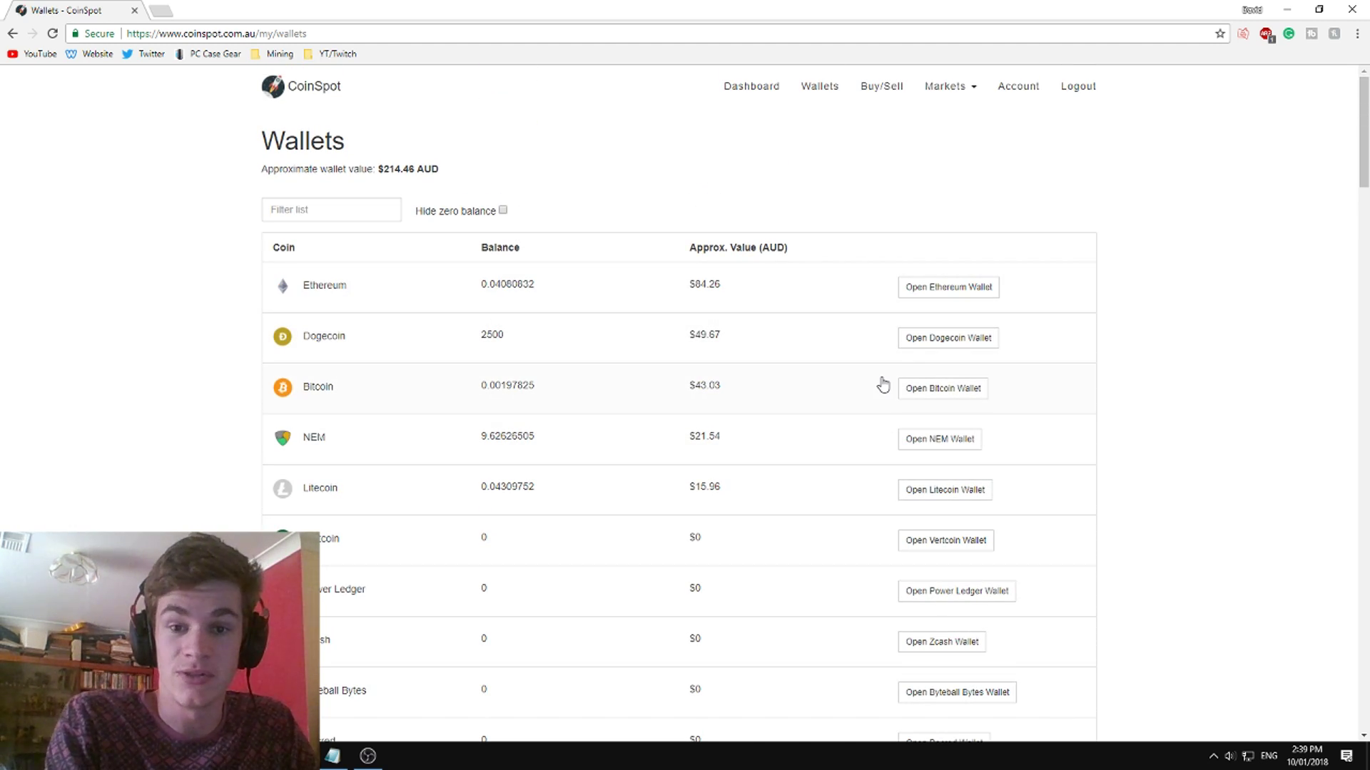